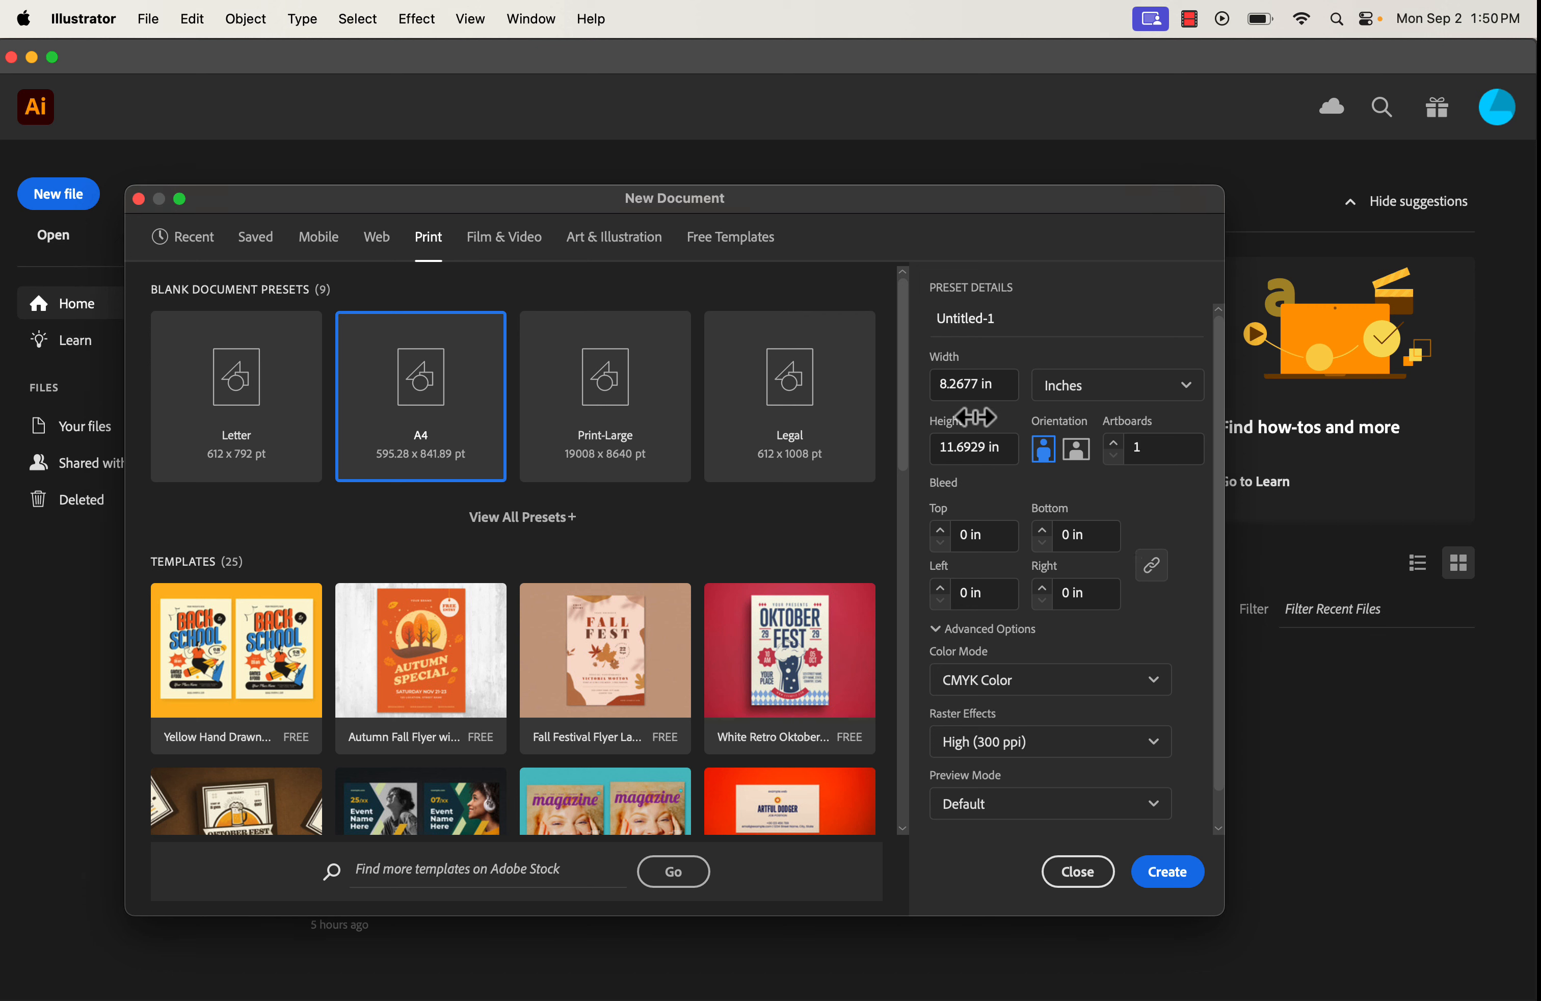
Create a new blank document 11 in wide and 17 in tall.
drag(975, 383, 902, 381)
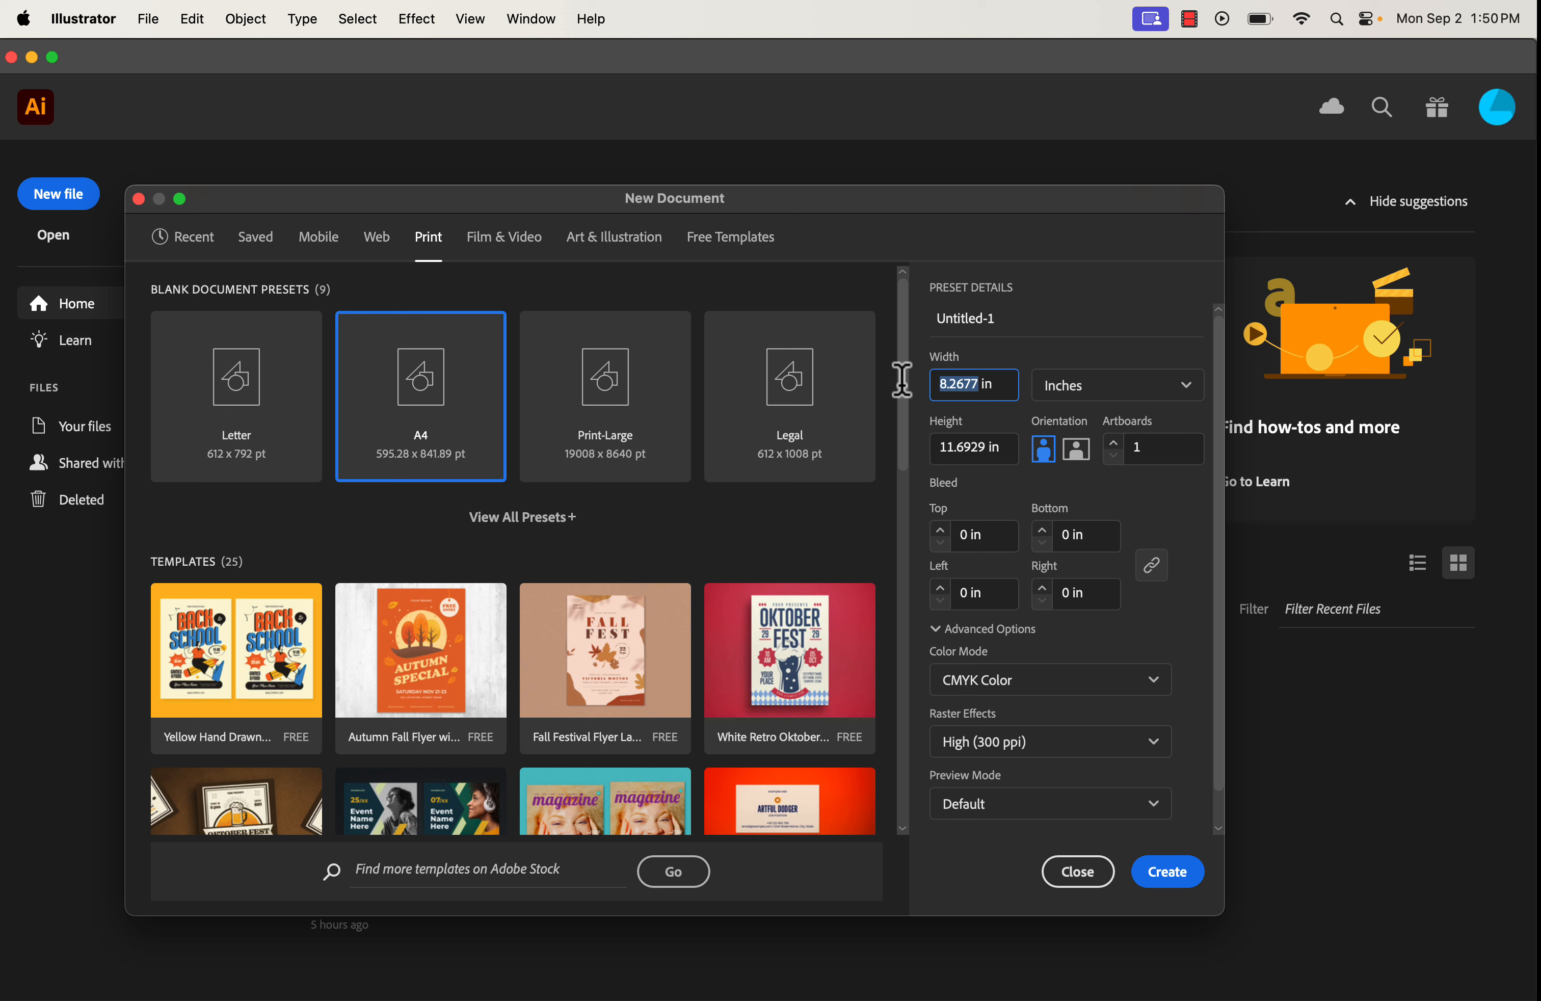
text(11)
drag(975, 447, 912, 443)
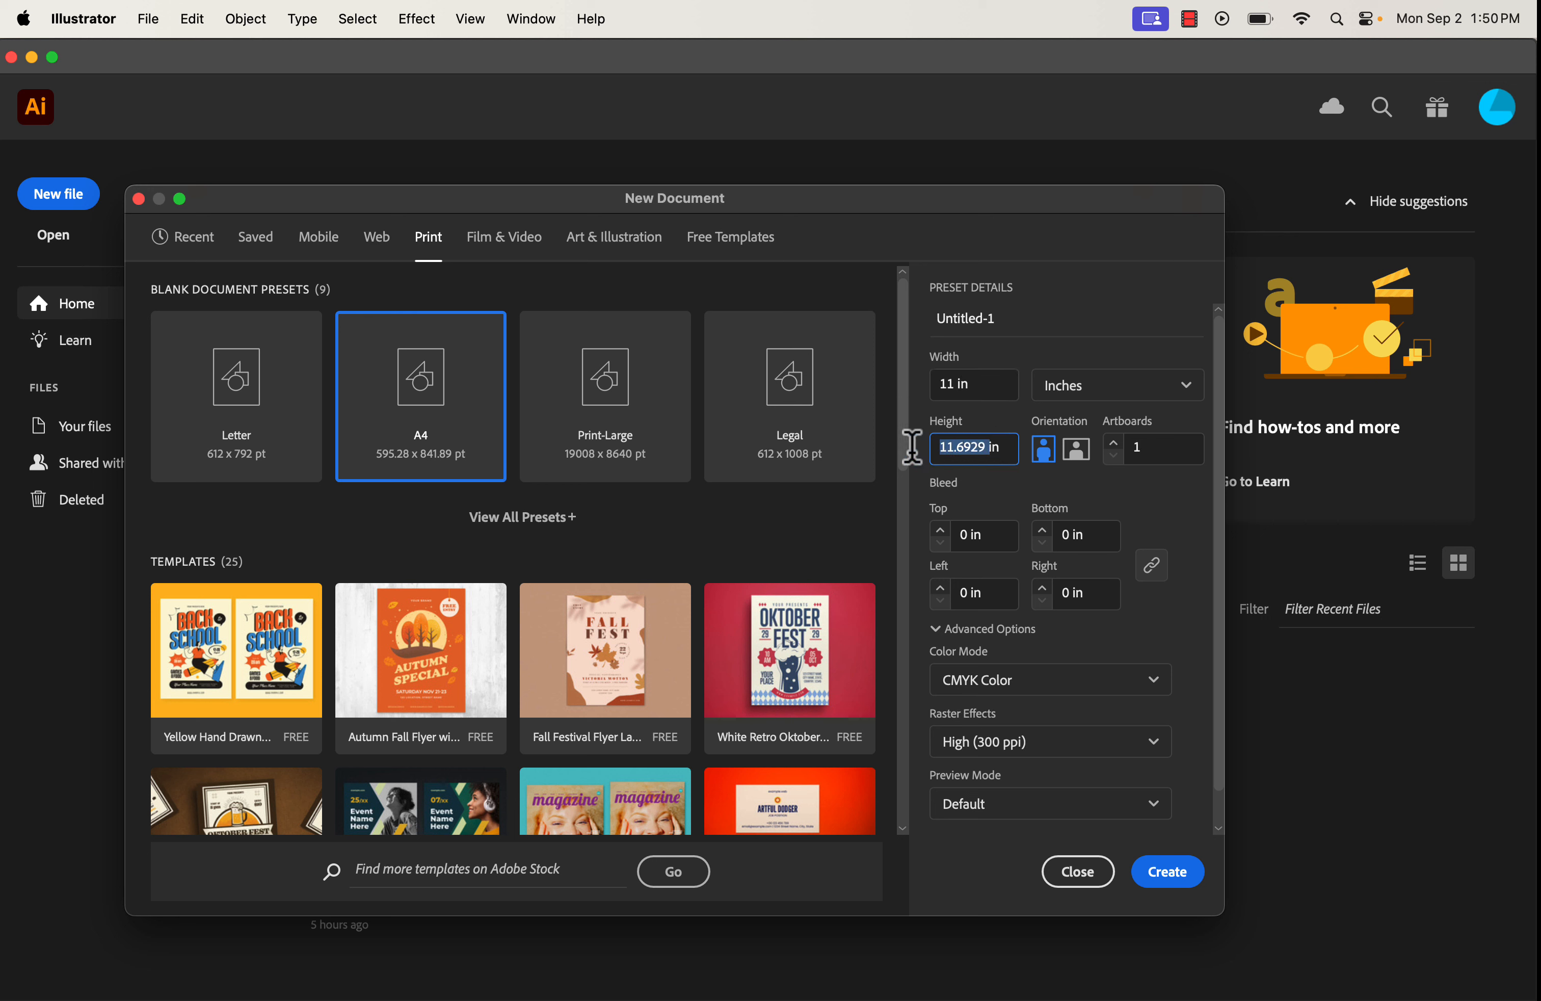
text(17in)
click(1168, 872)
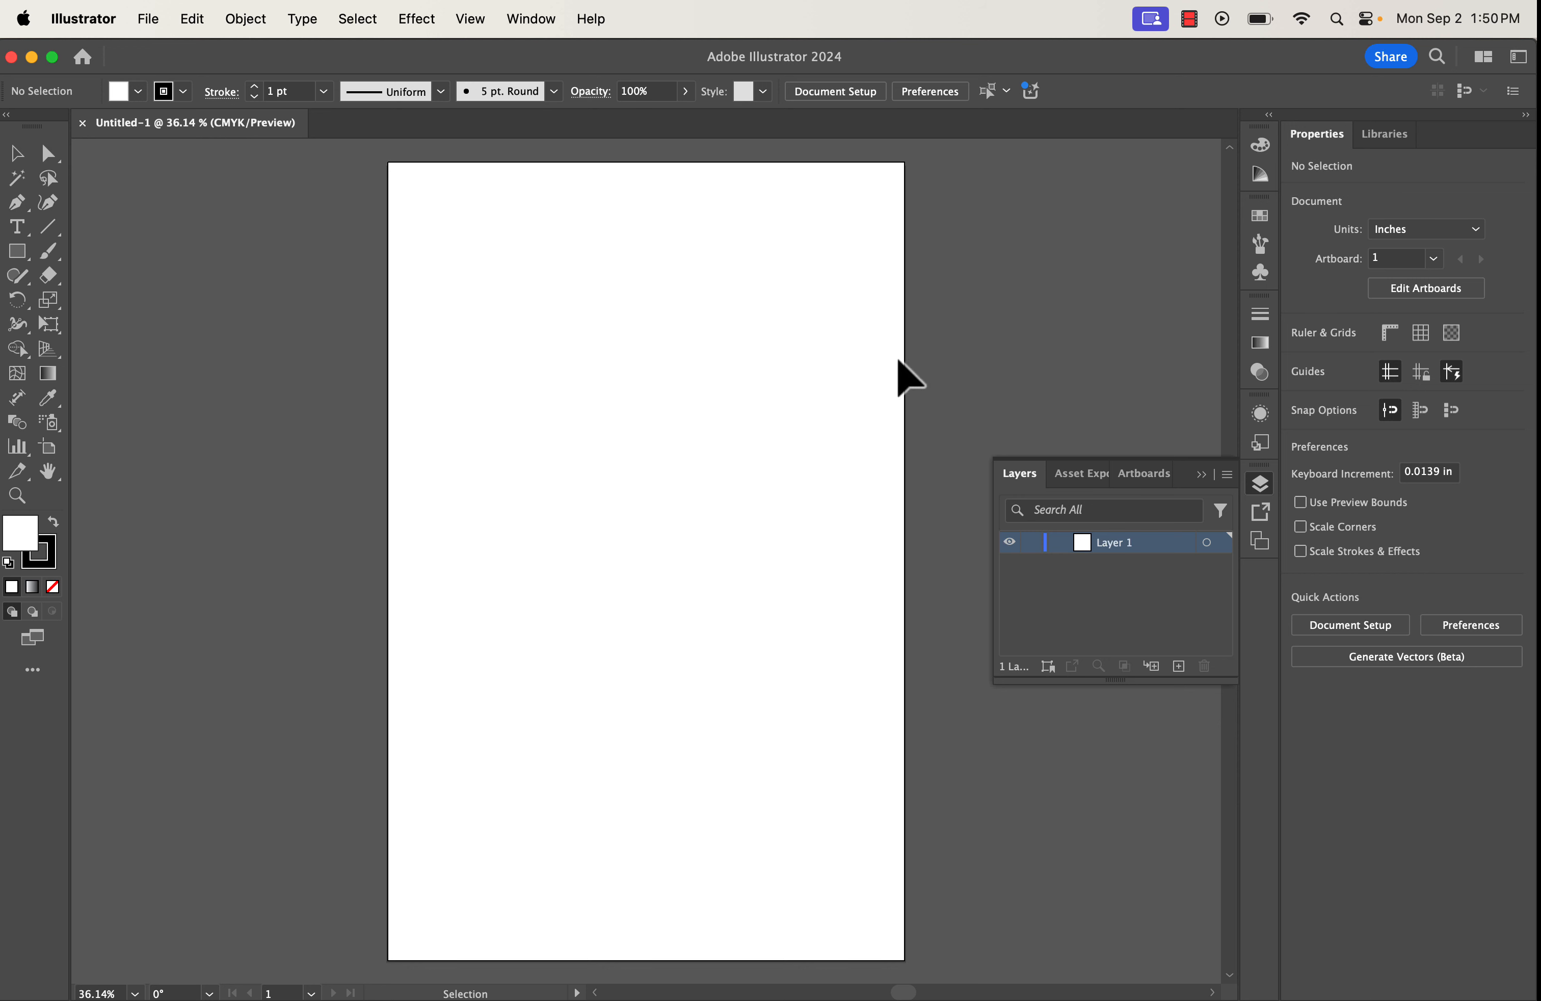
click(552, 35)
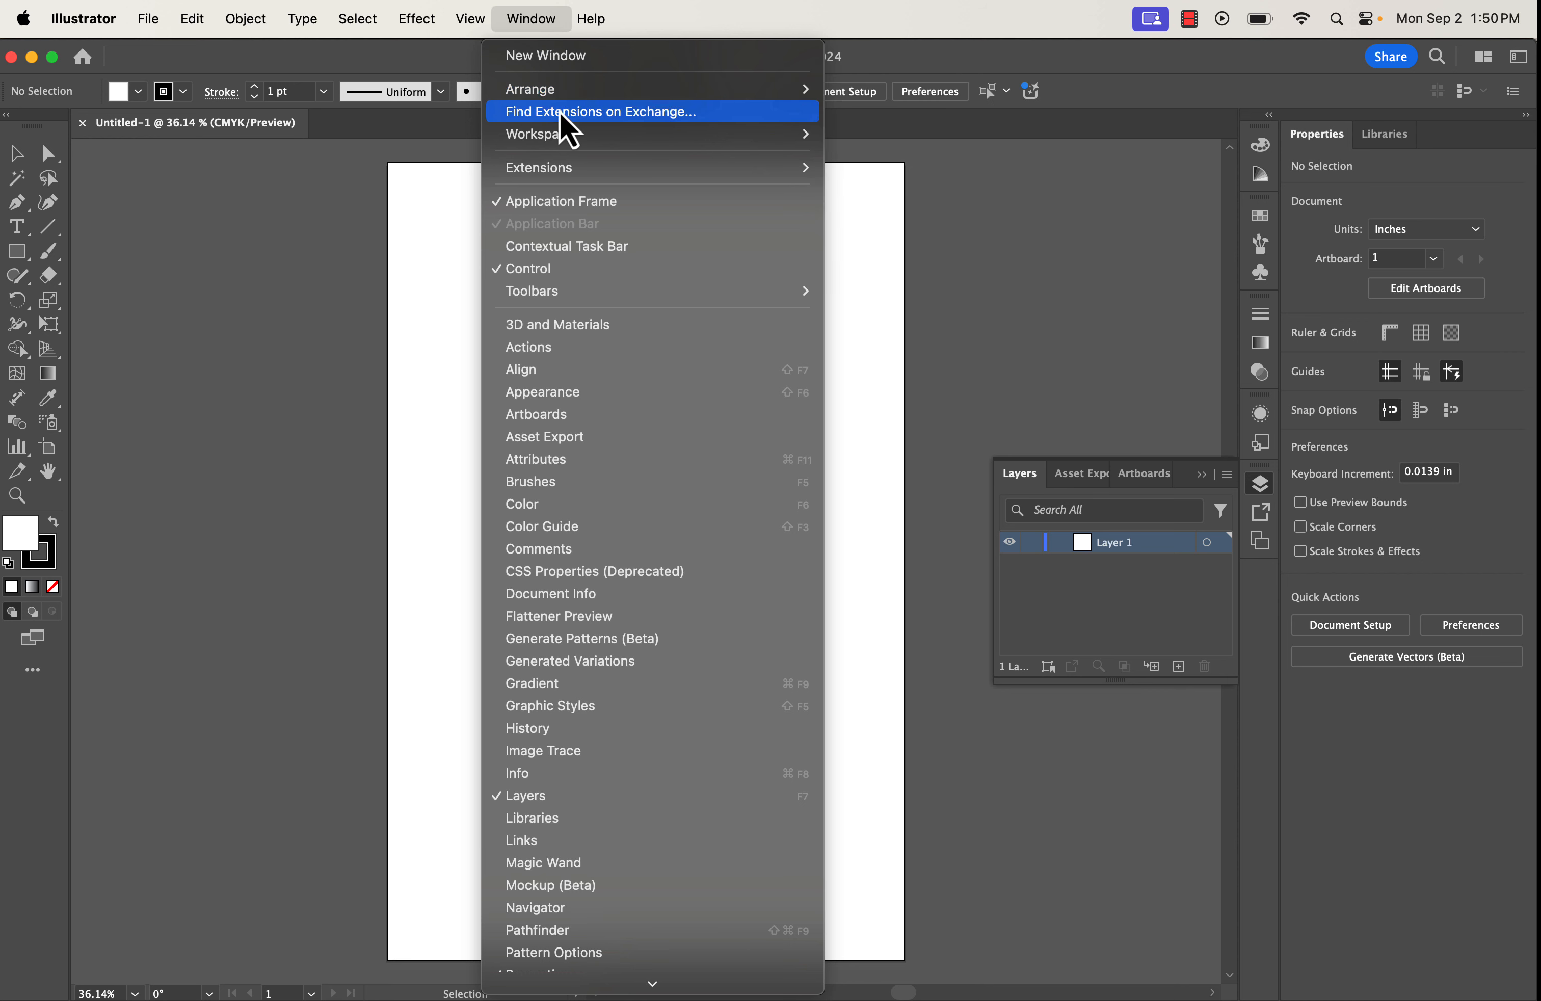
mouse_move(564, 138)
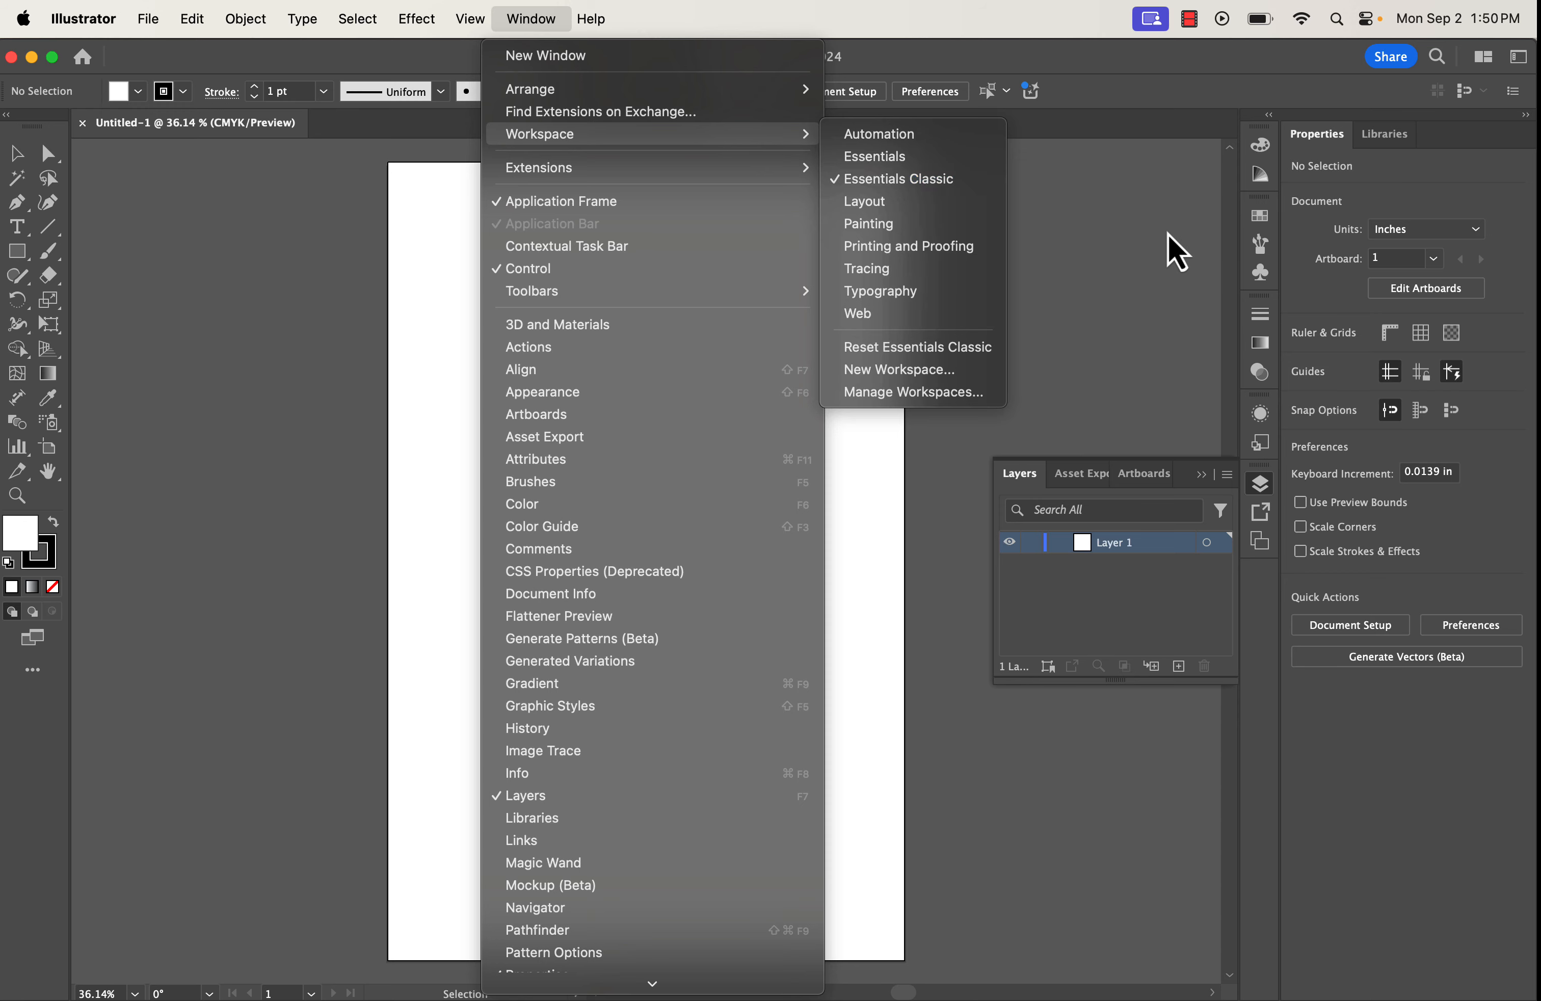
click(1174, 249)
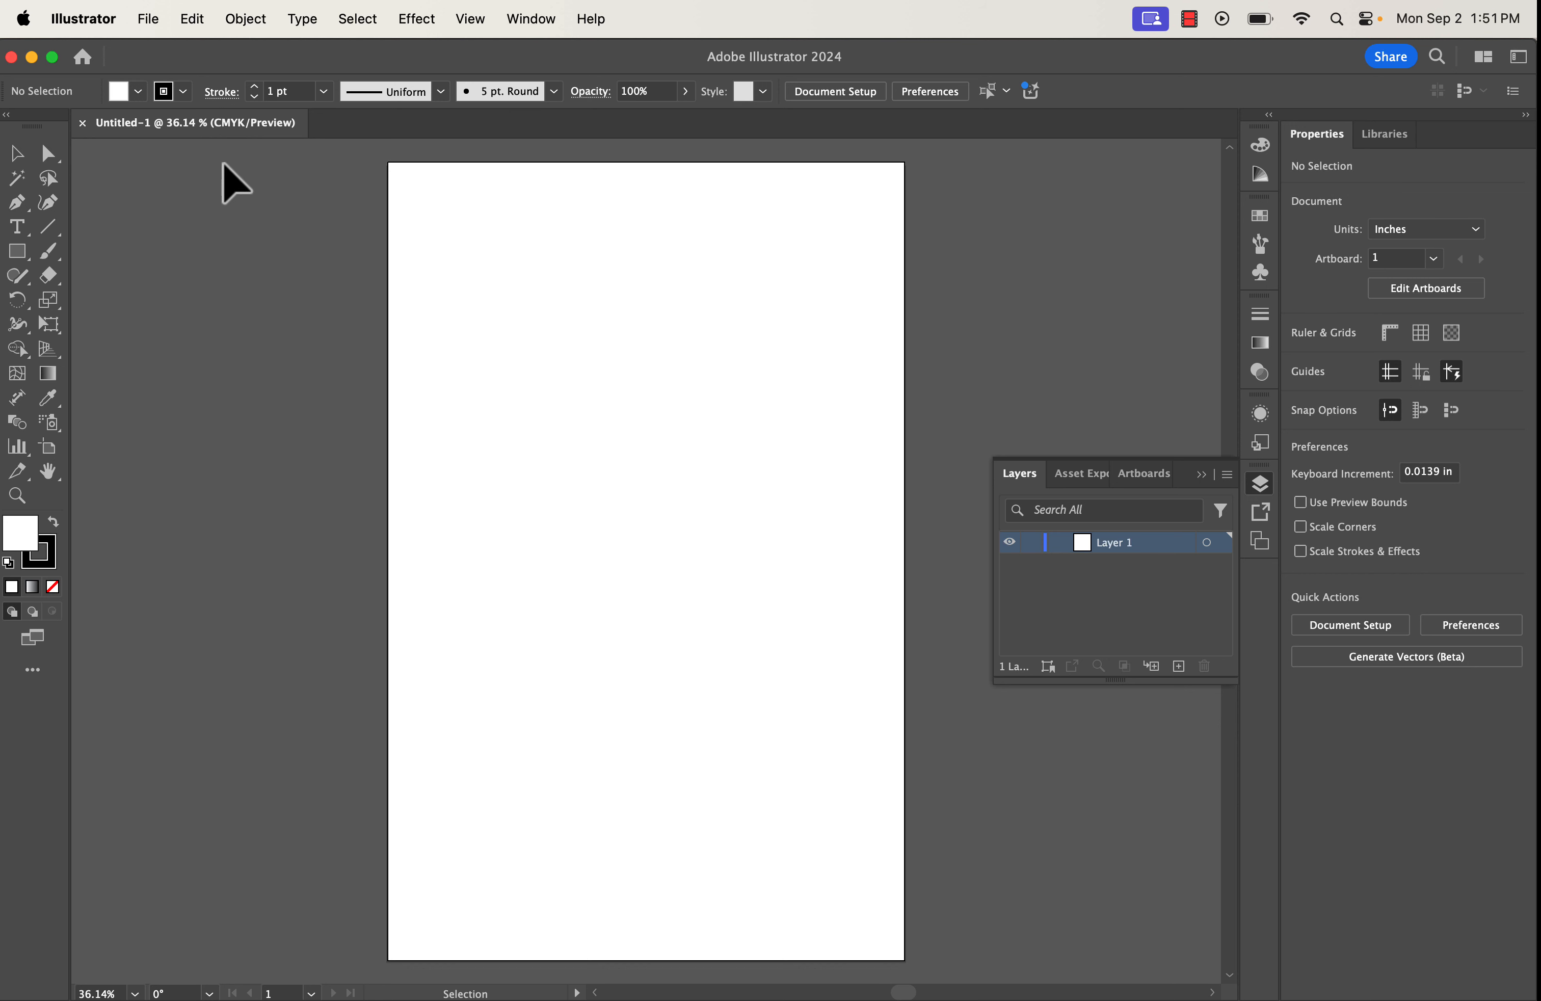
Place the portrait screenshot PNG at the artboard's top-left corner.
click(152, 27)
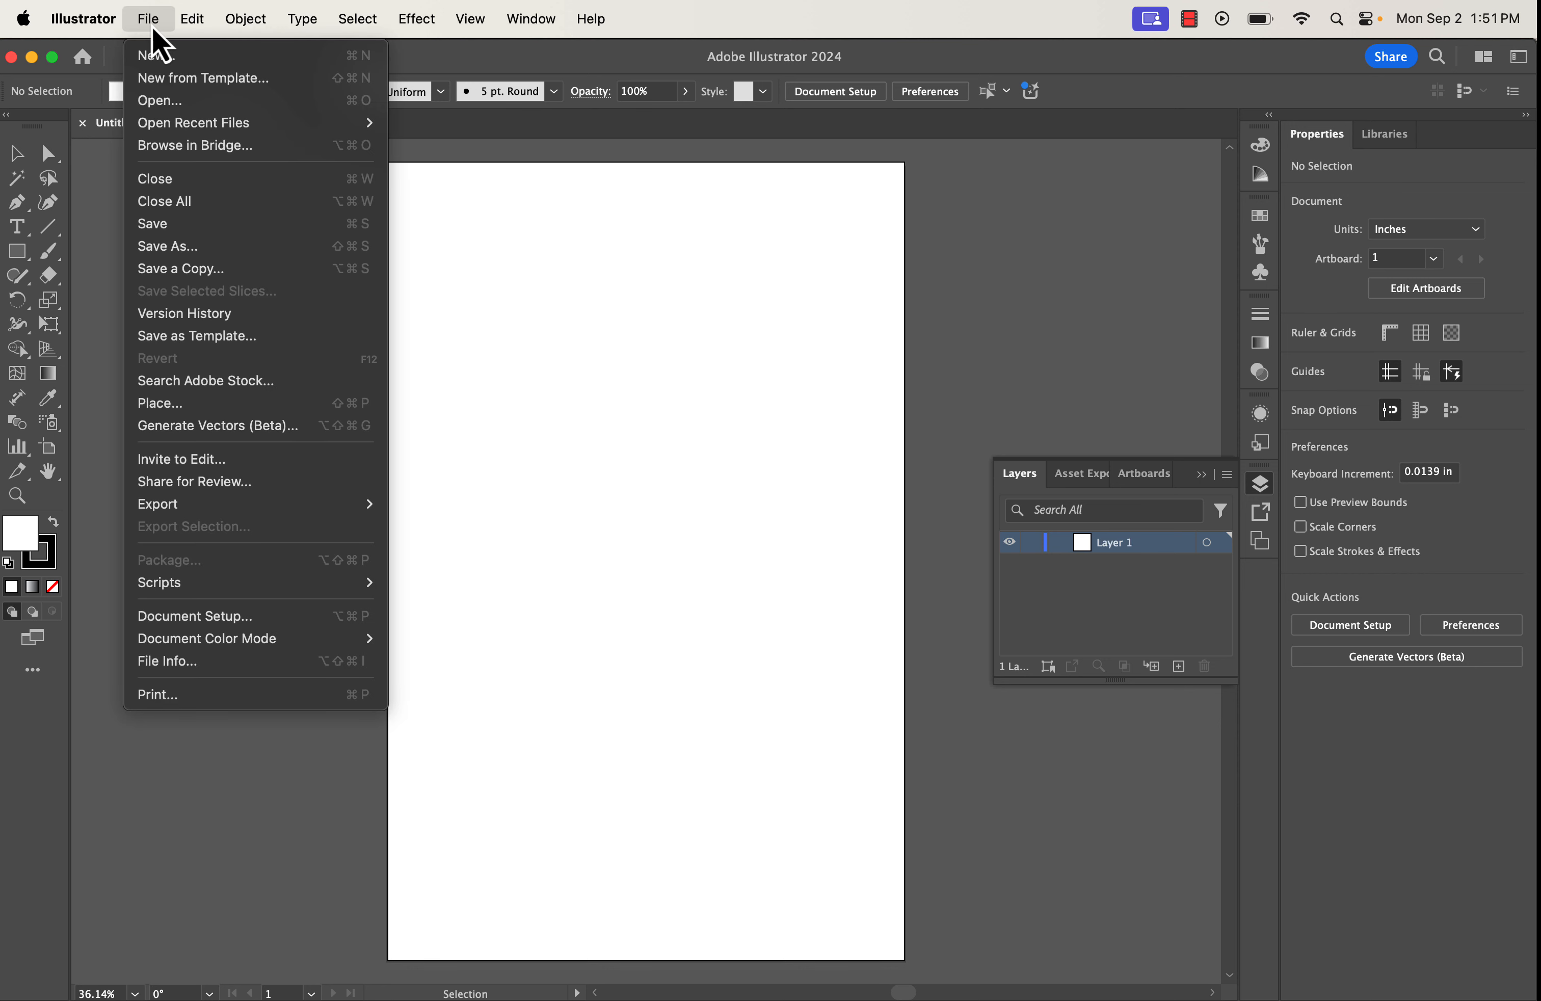
click(190, 406)
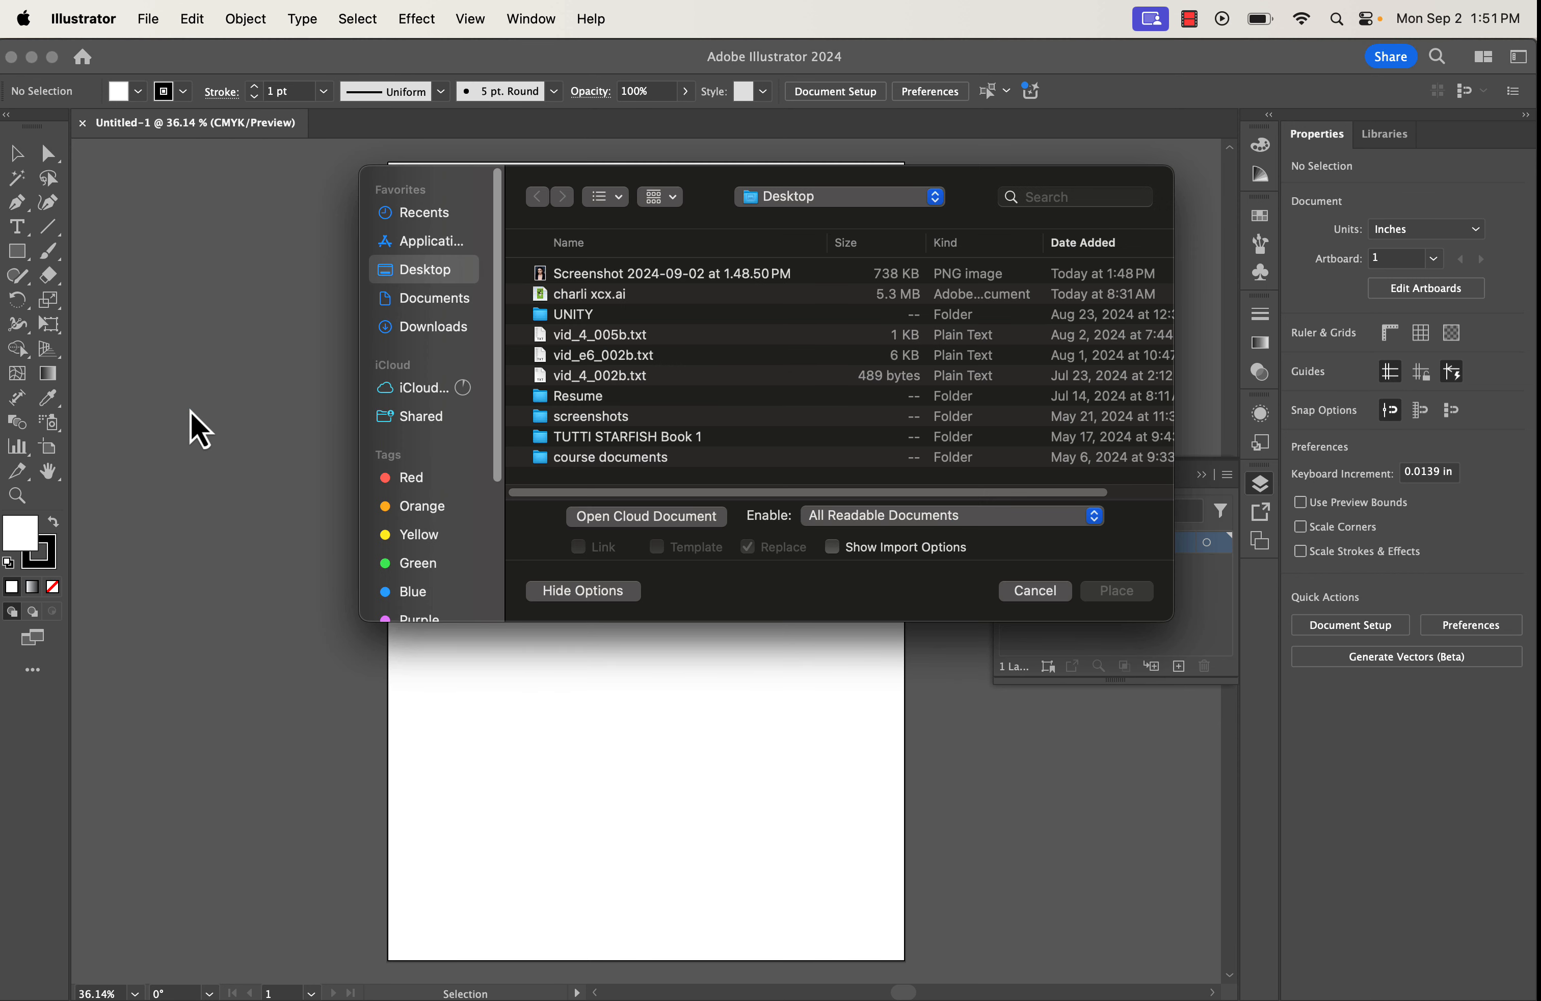
click(636, 271)
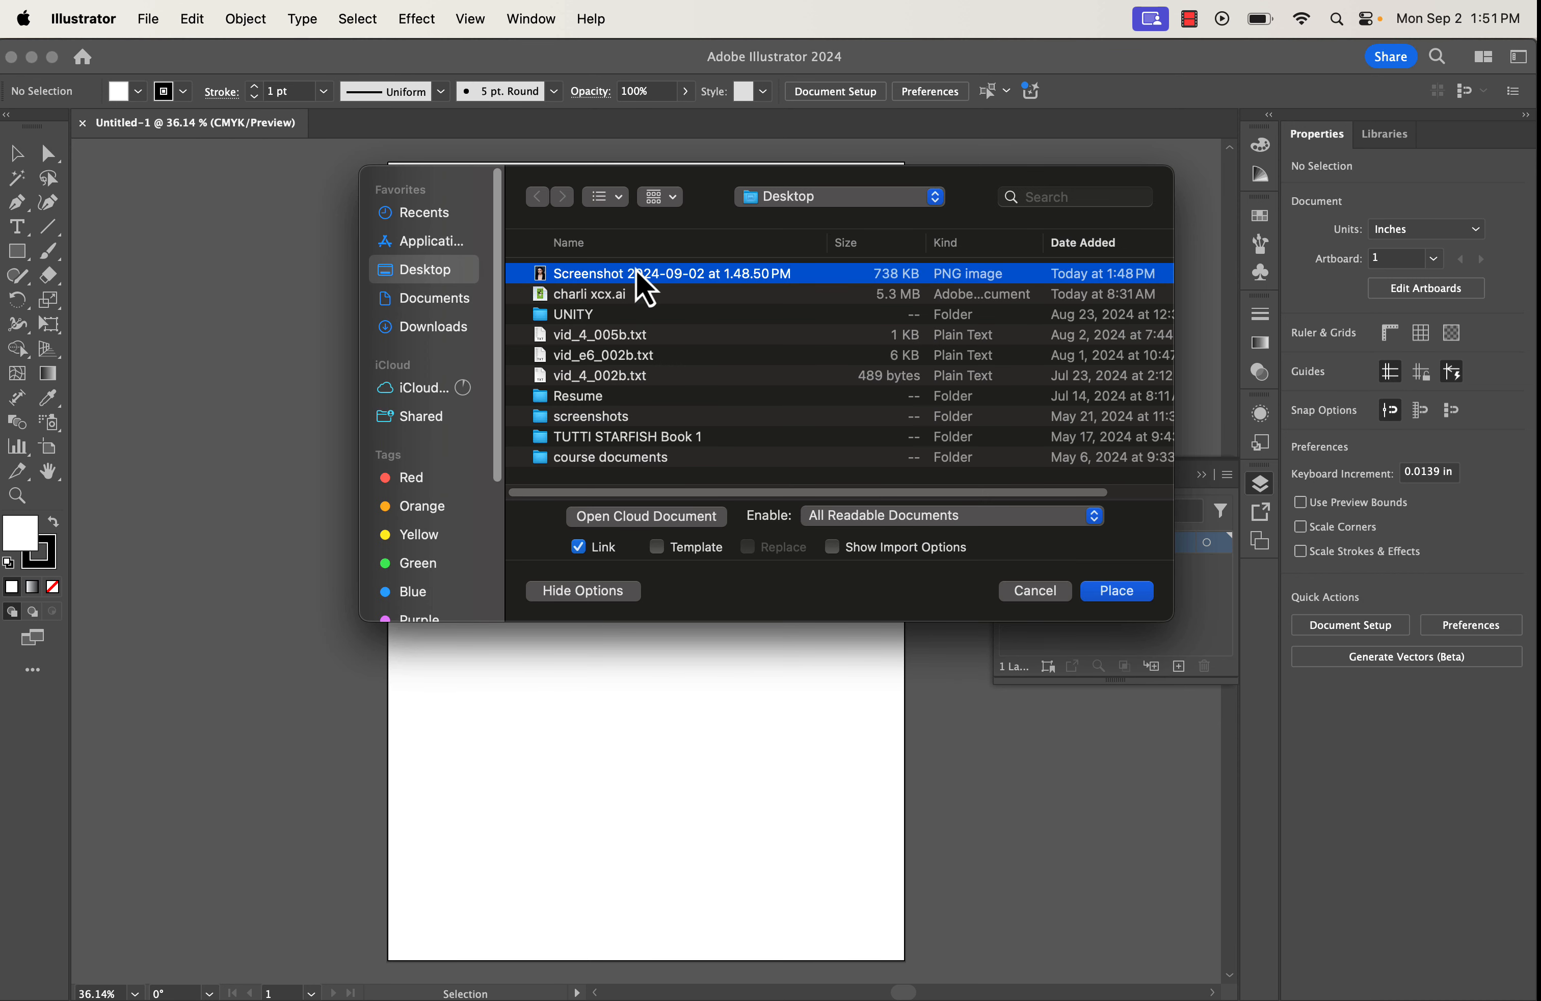
click(1102, 591)
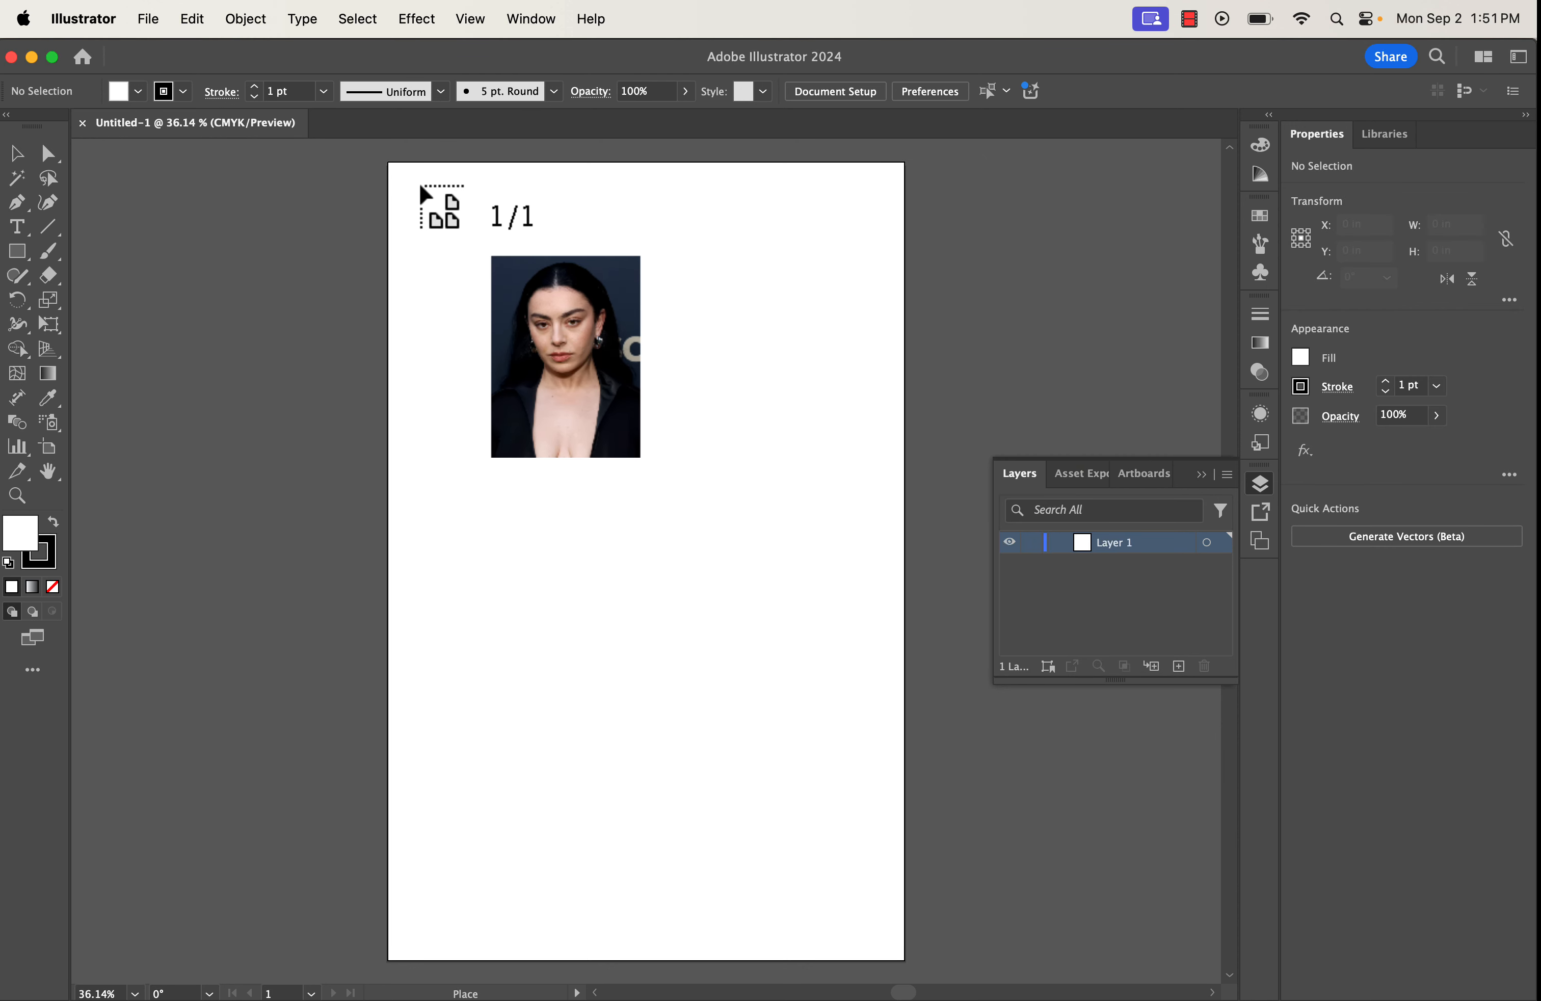
click(396, 162)
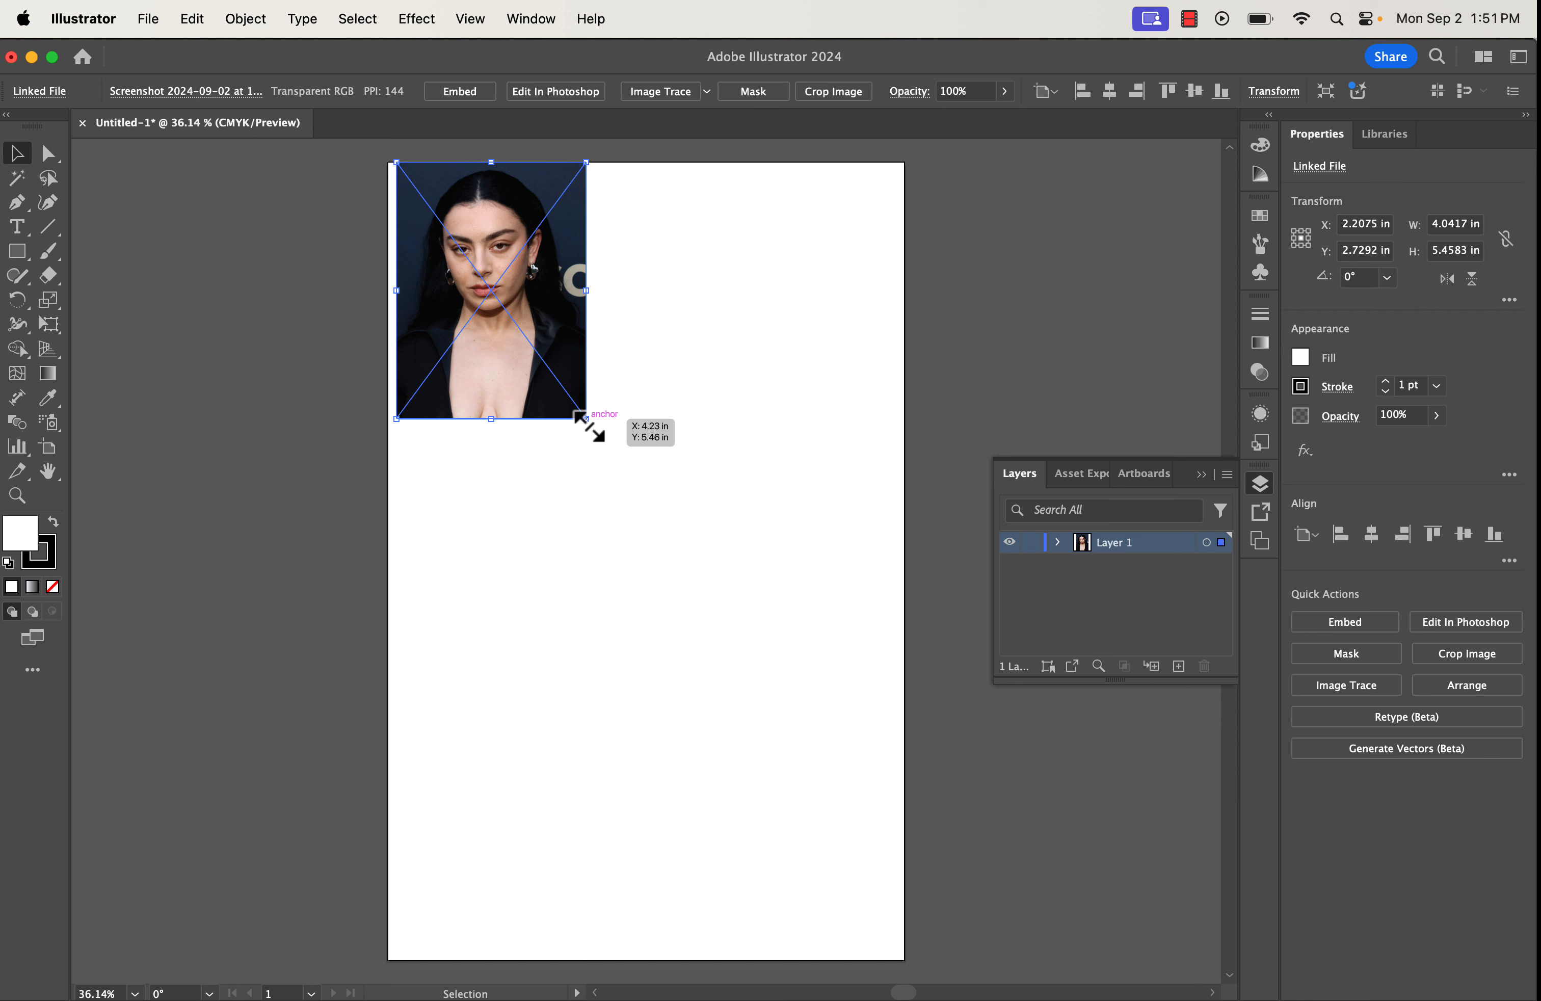
Enlarge the portrait to about 9.83 × 13.15 in and centre it on the artboard.
drag(591, 427, 864, 788)
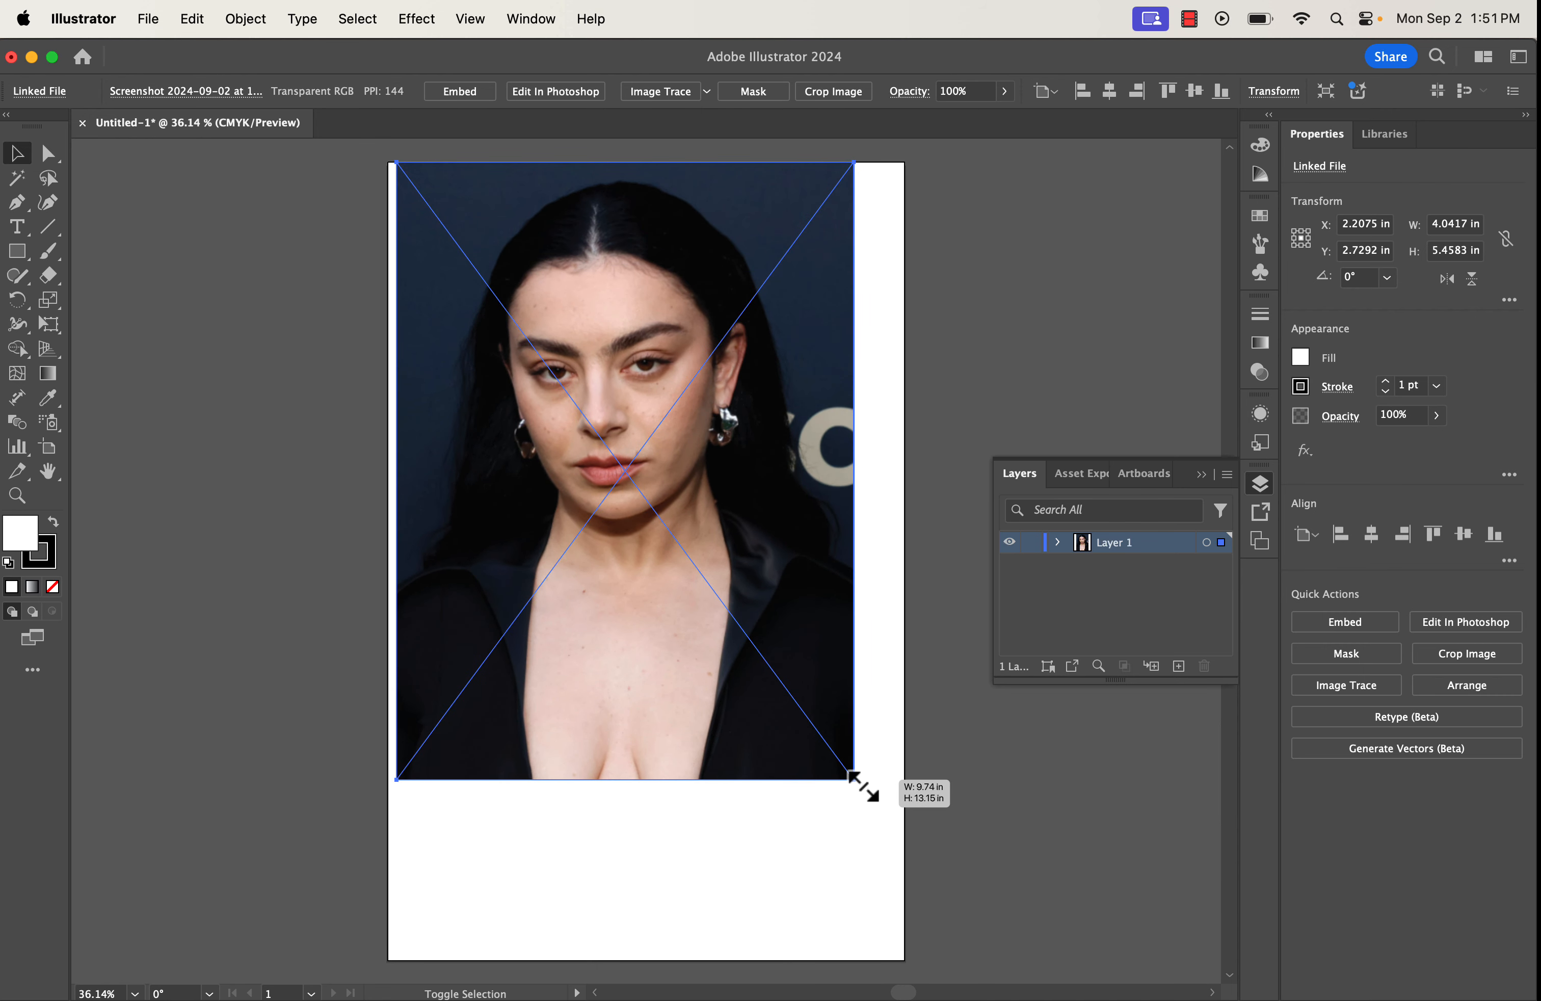
drag(864, 787, 860, 783)
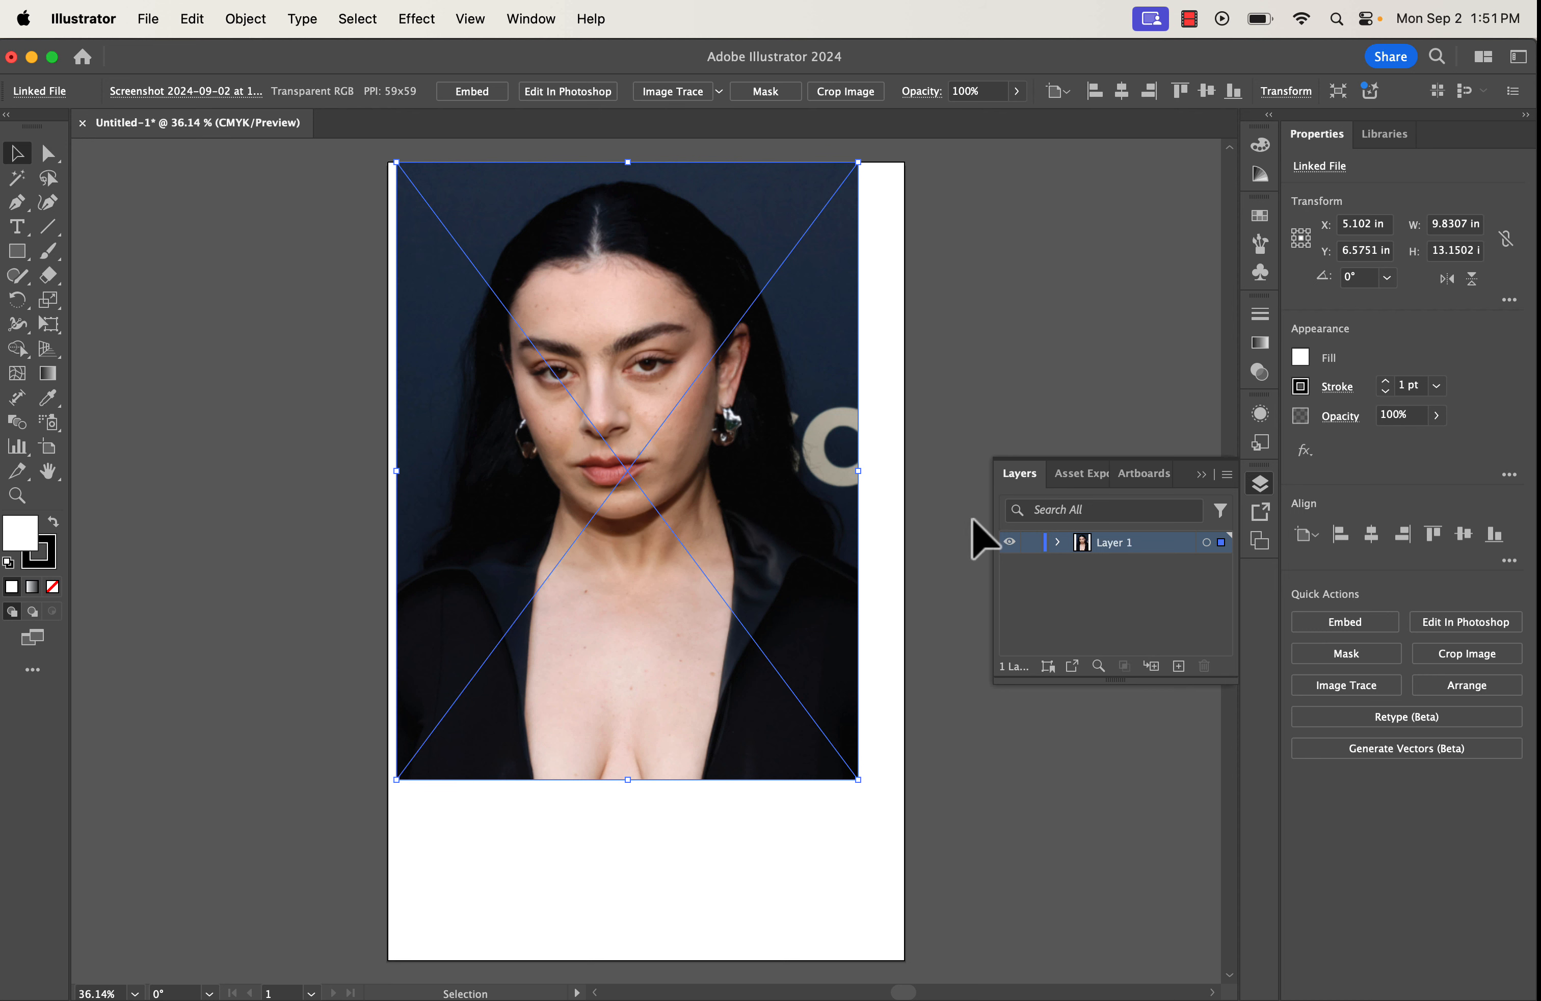
click(1370, 534)
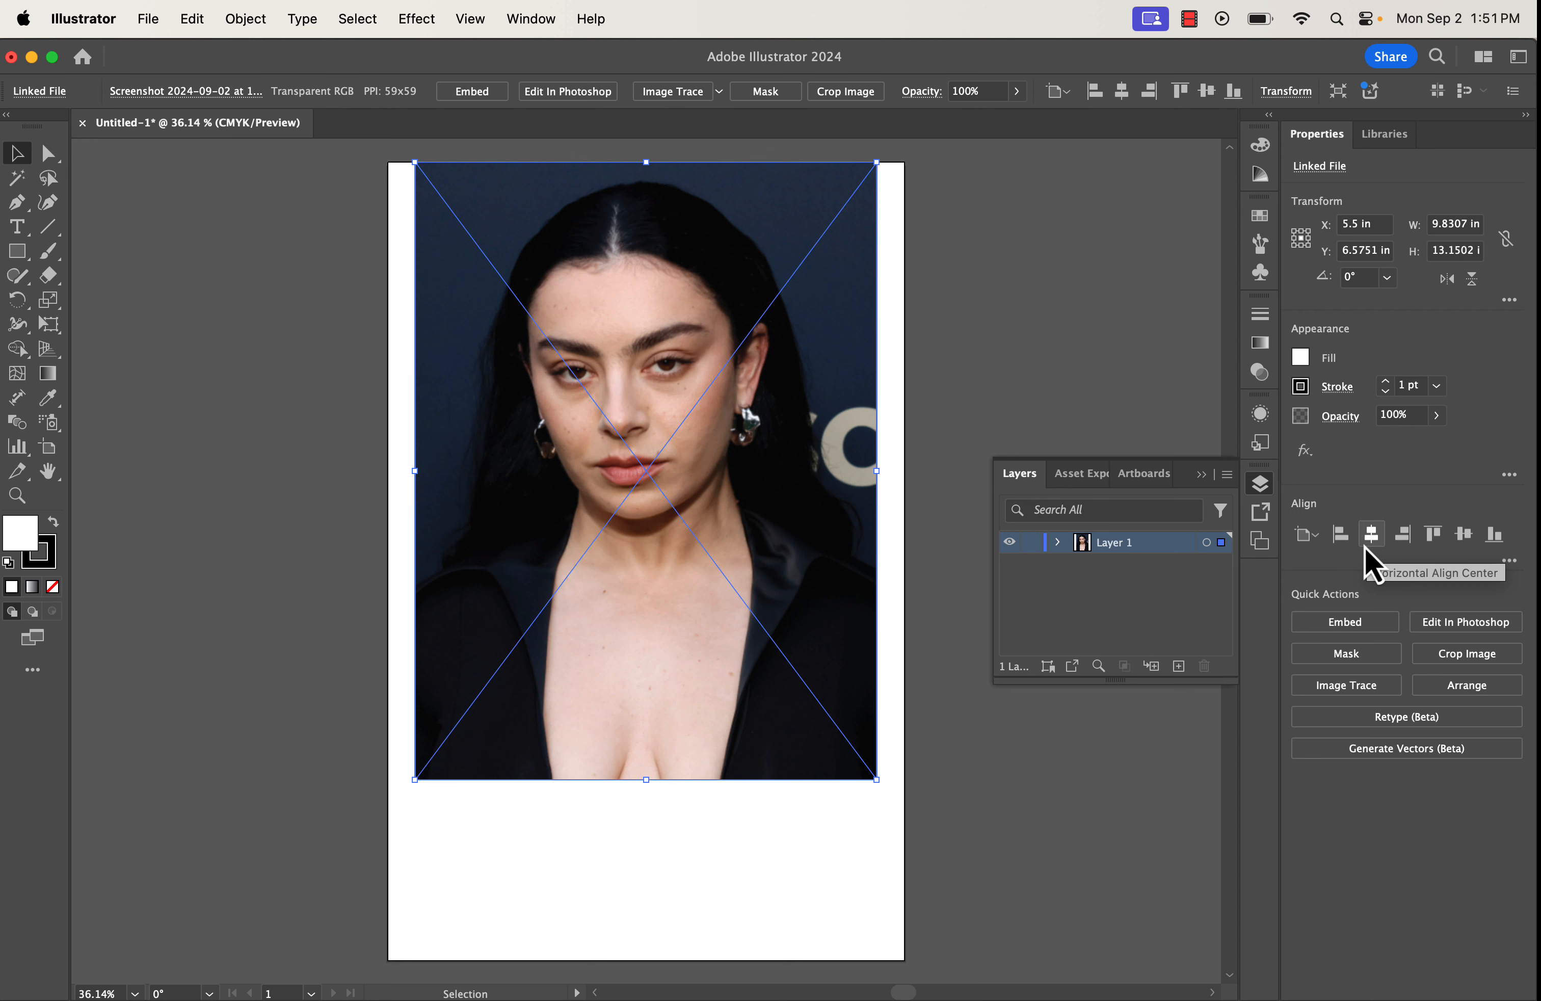
click(1458, 545)
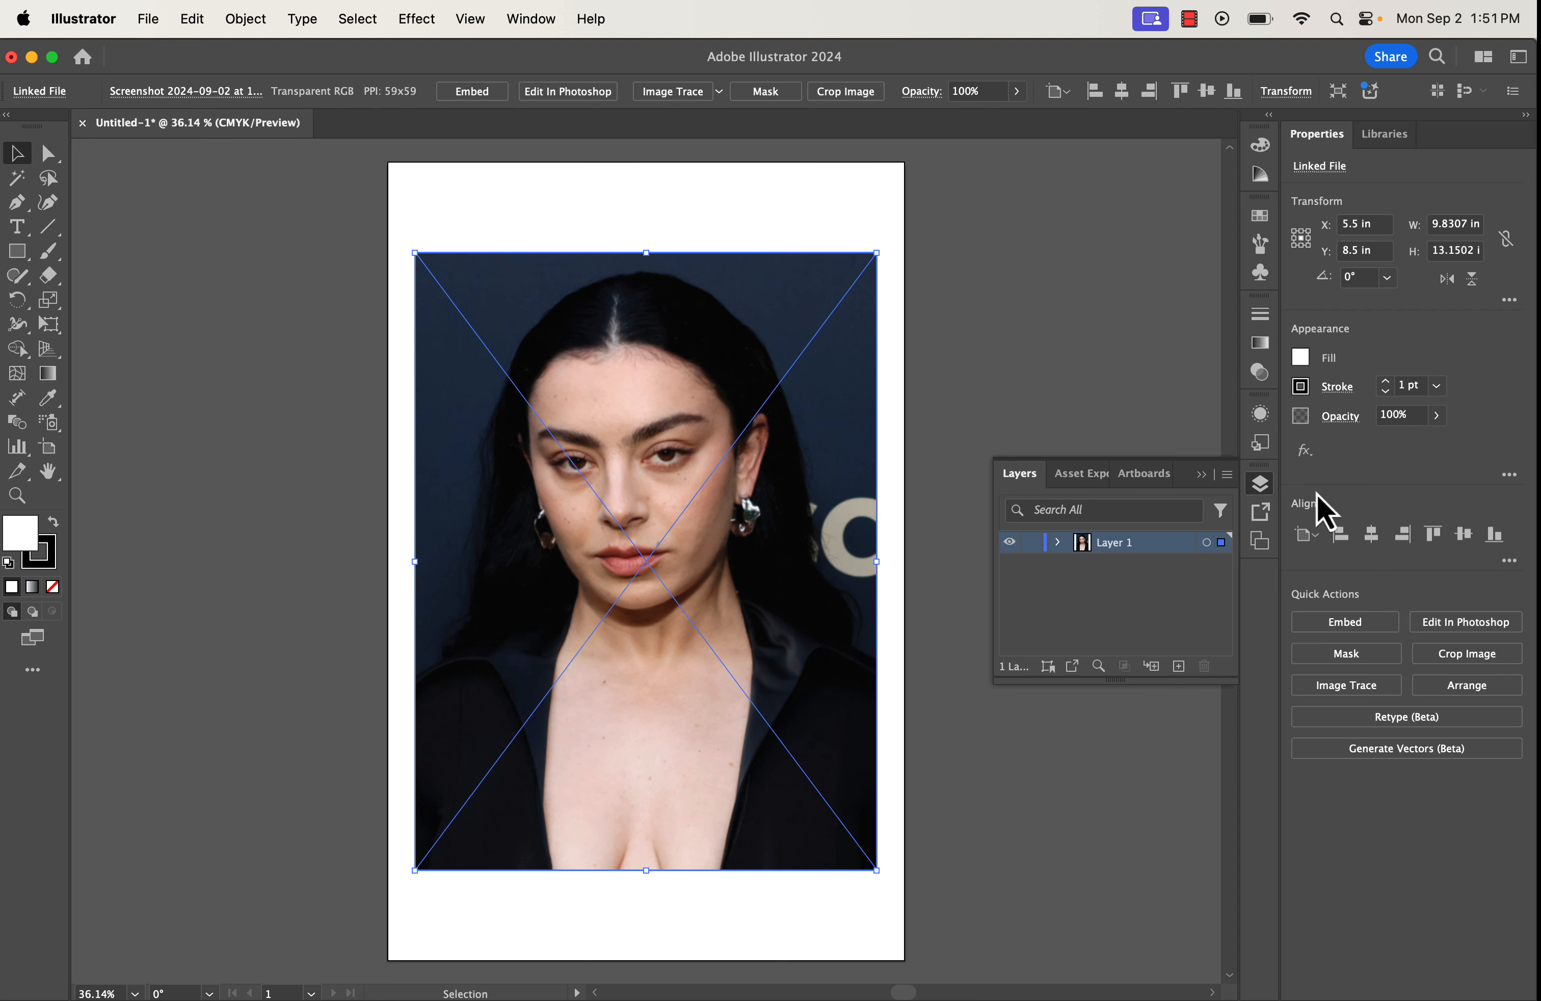
click(1057, 544)
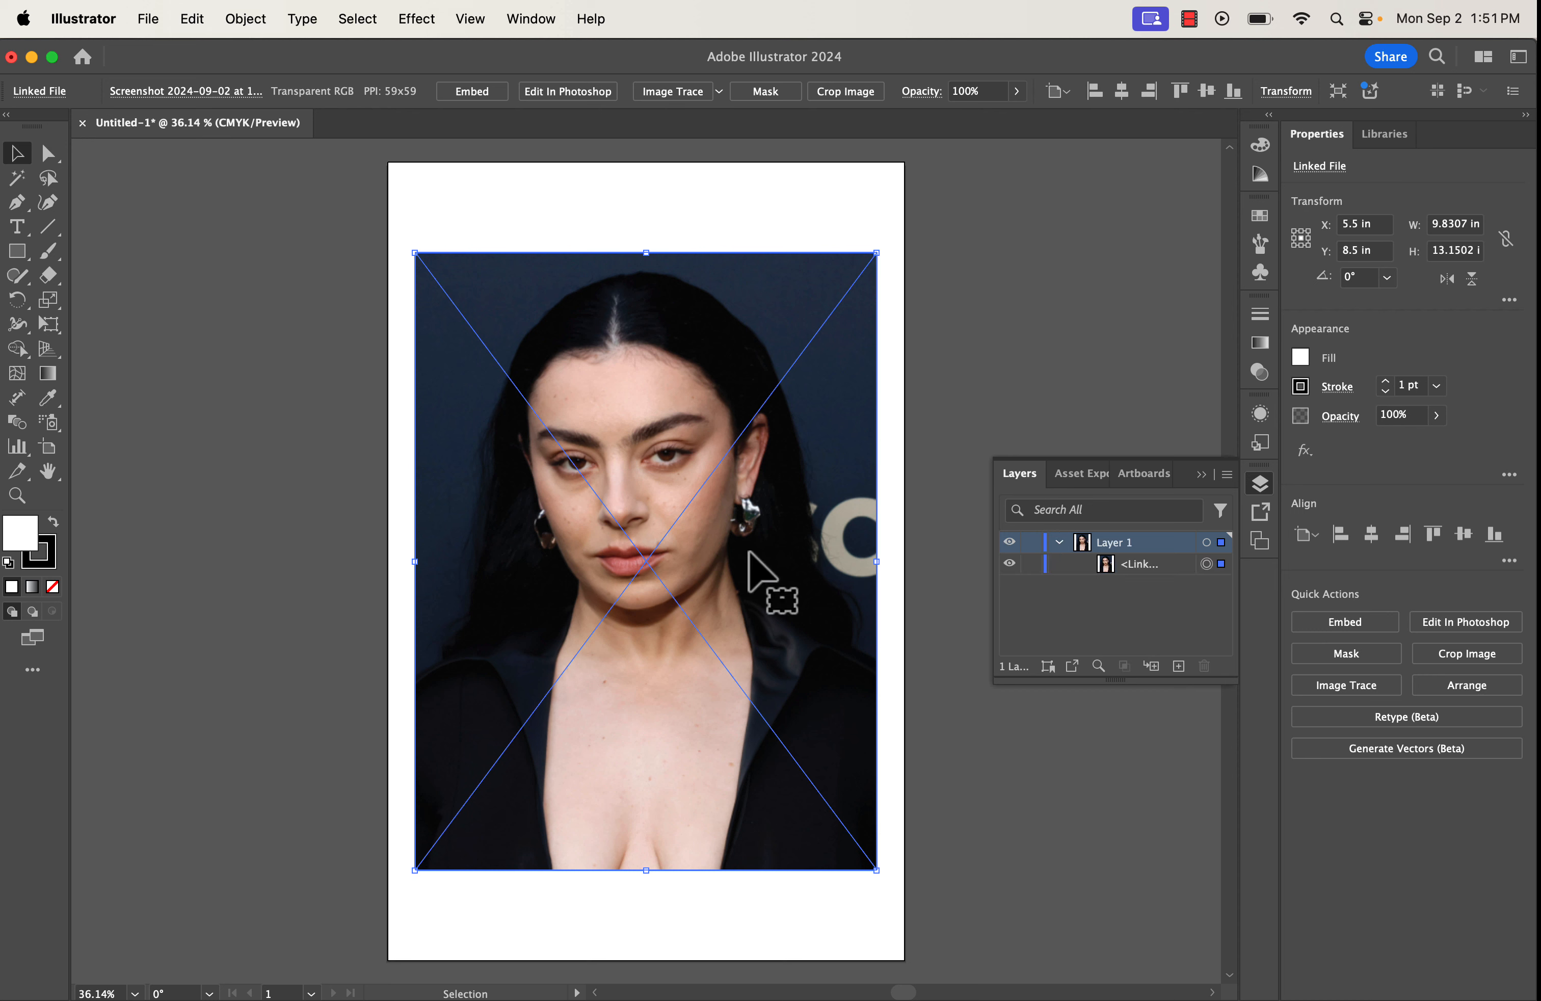
Trace the portrait with the 6 Colors preset and add an empty Layer 2 above it.
click(1364, 692)
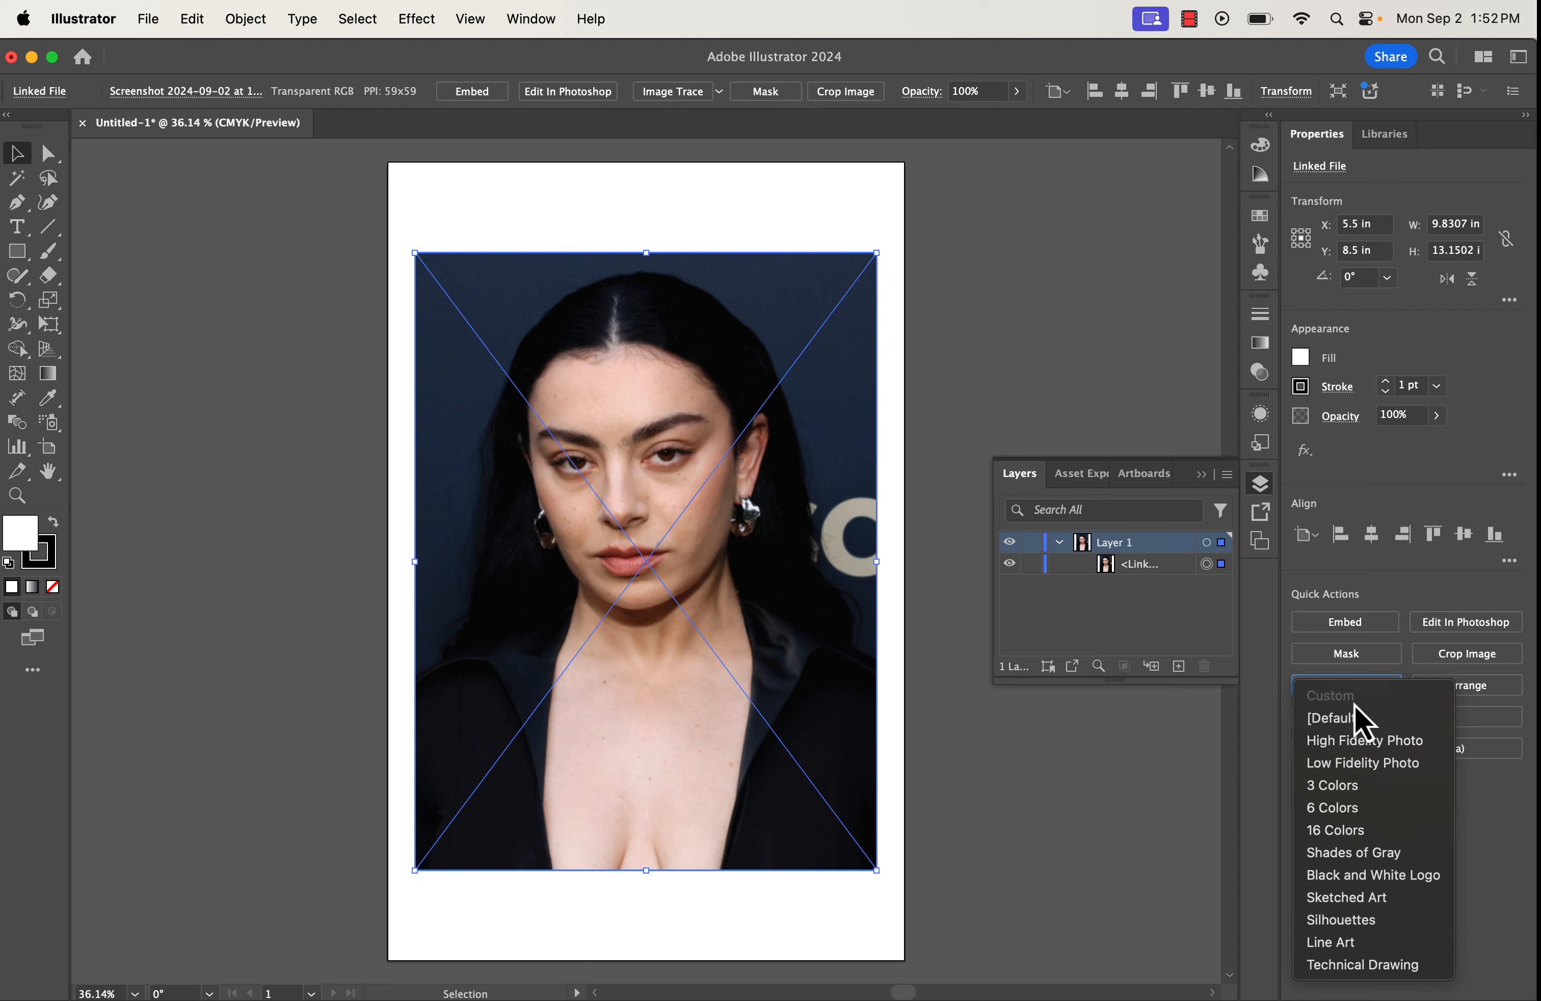
click(1363, 817)
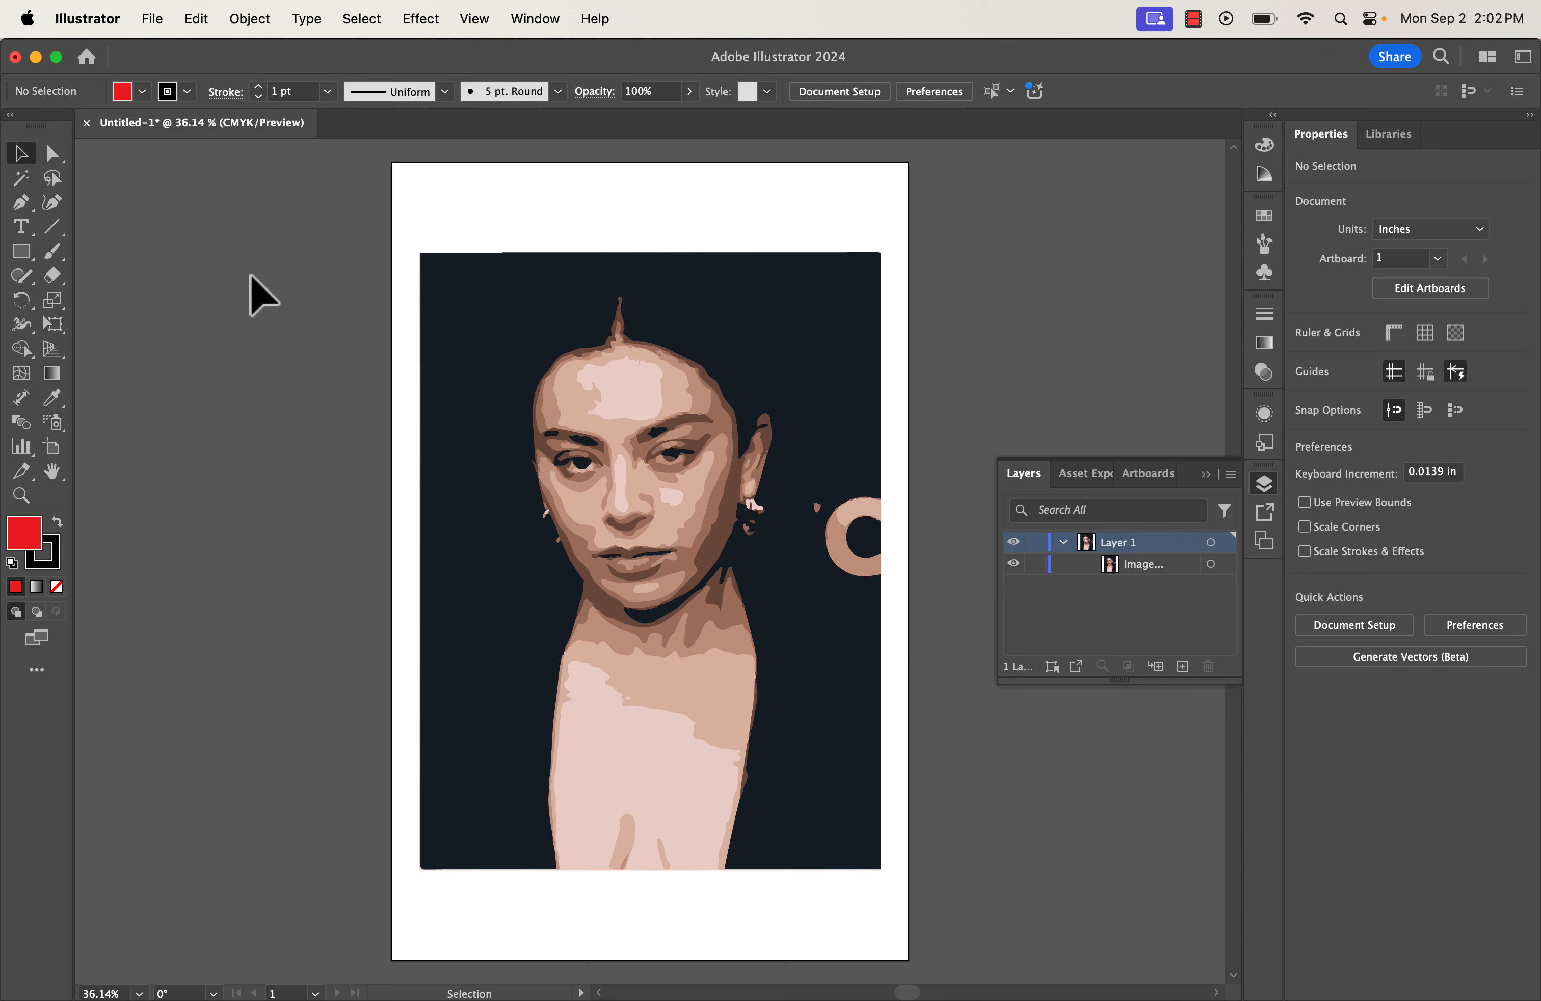
click(1182, 668)
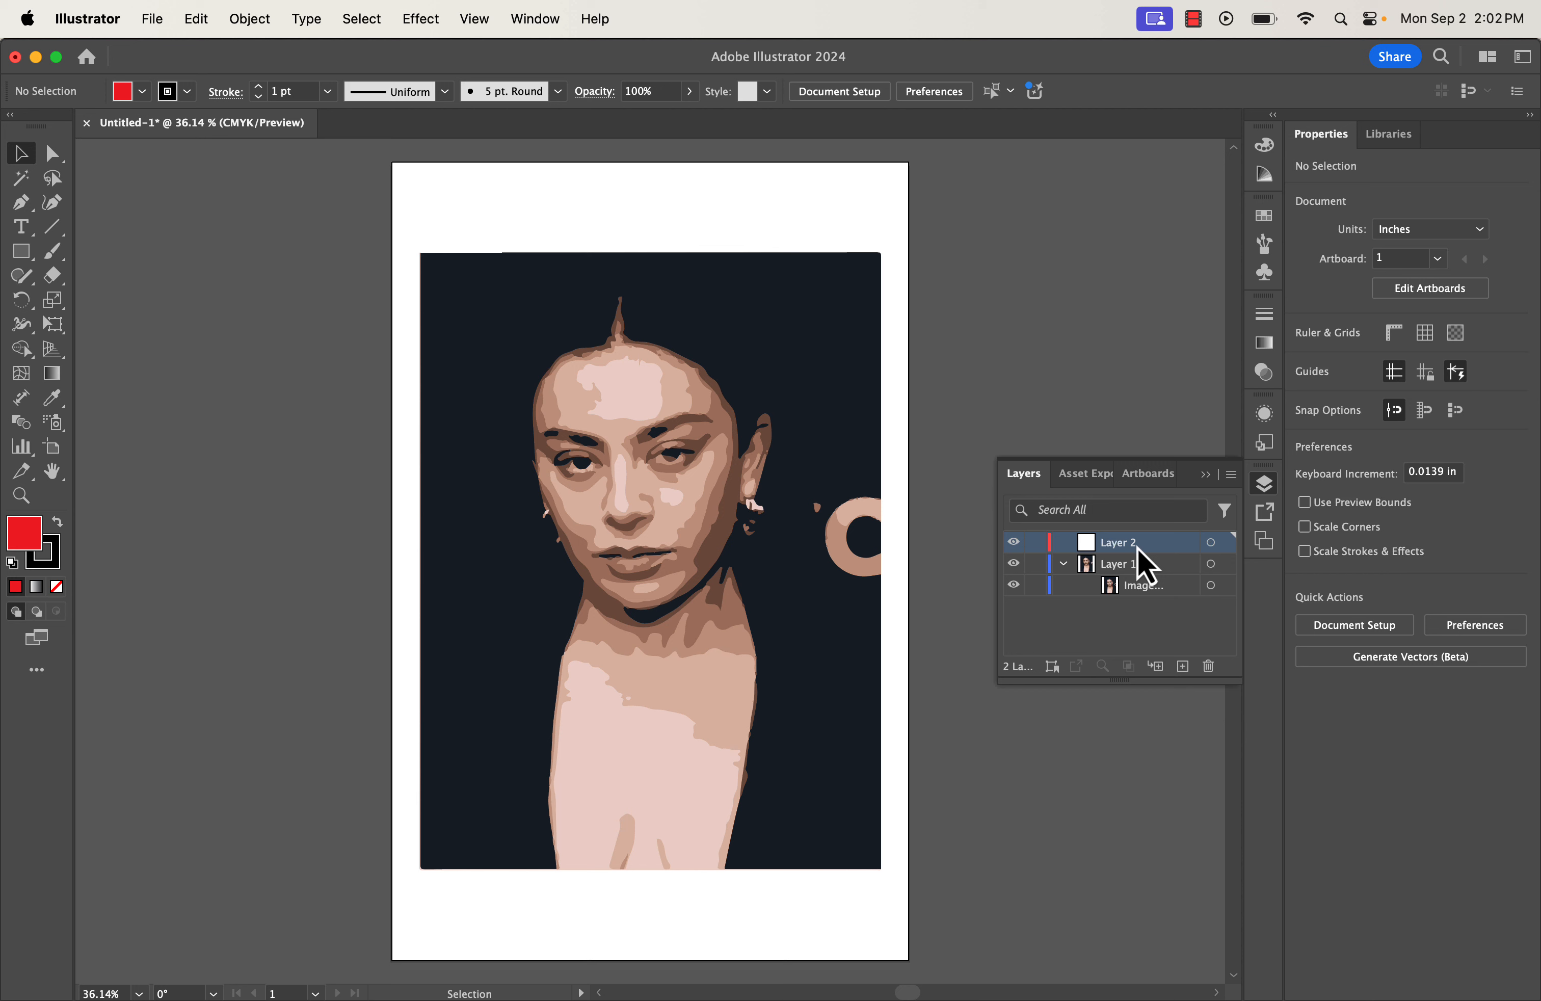
Draw a red 11 × 17 in rectangle on Layer 2 and move that layer beneath Layer 1.
click(21, 253)
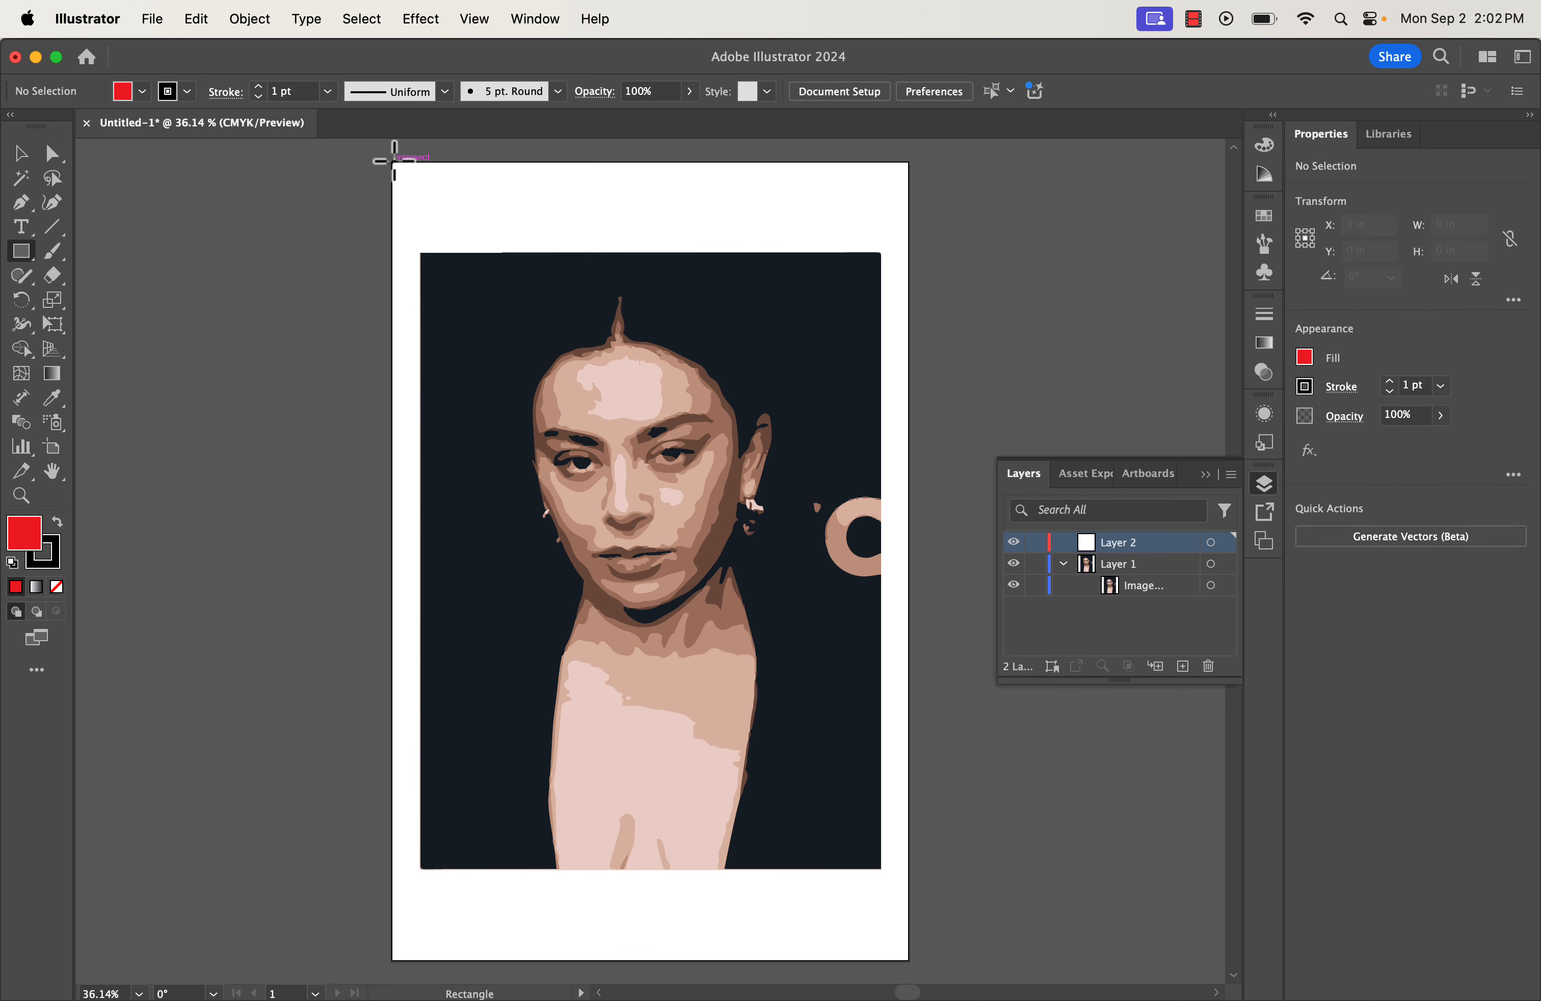
drag(394, 162, 908, 960)
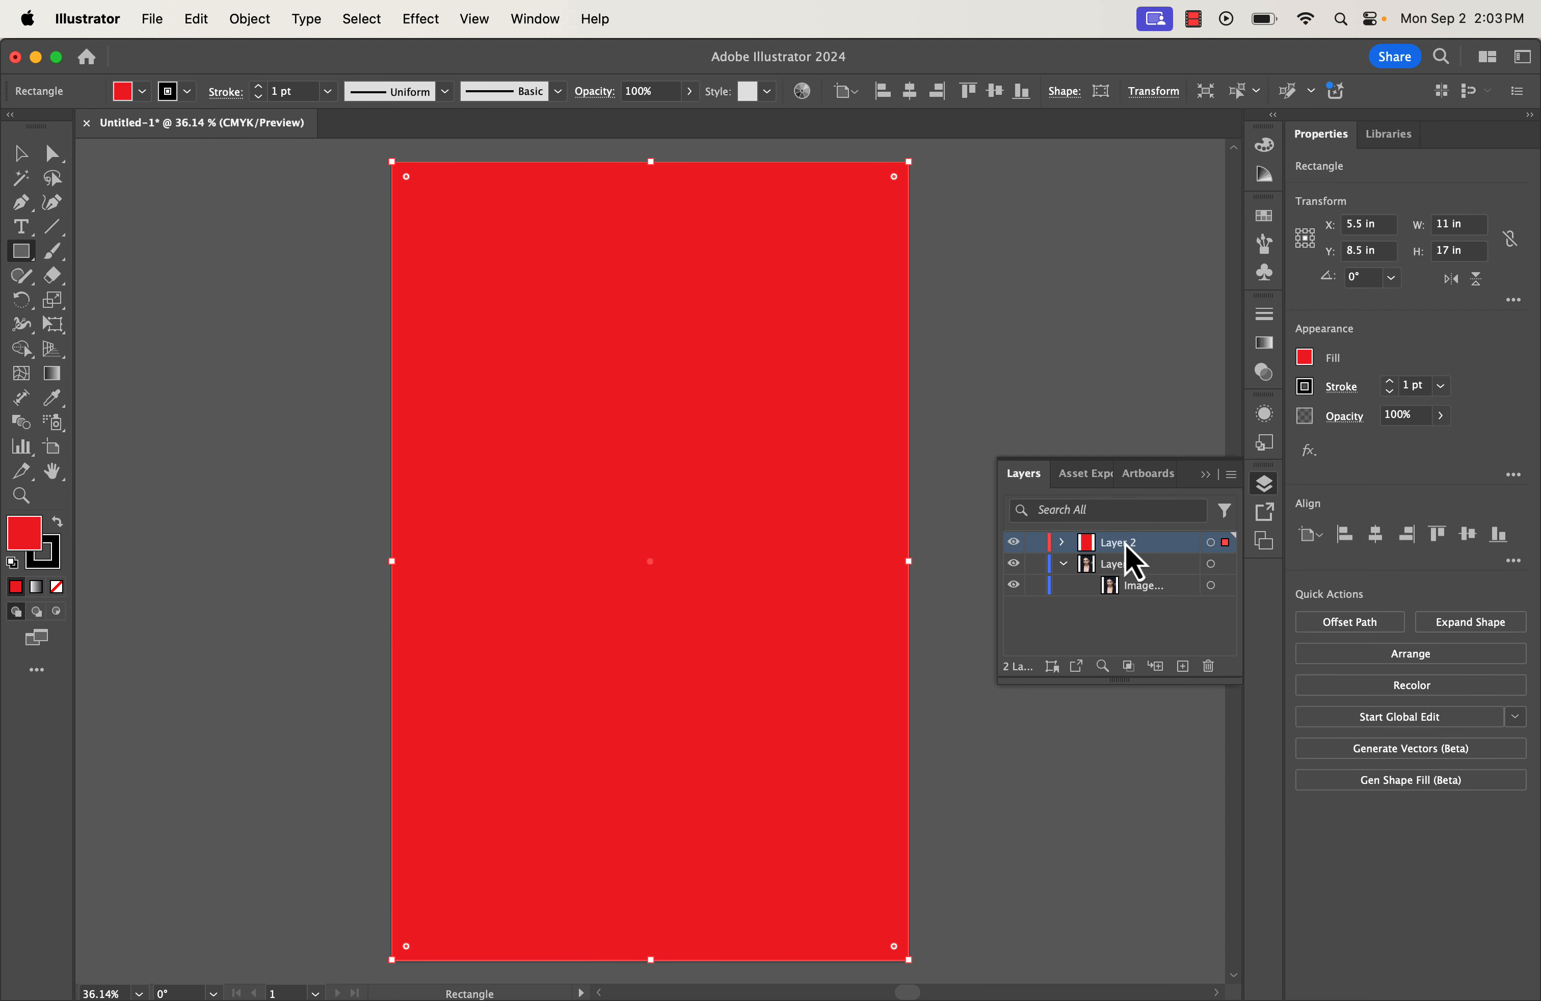
drag(1127, 548, 1128, 604)
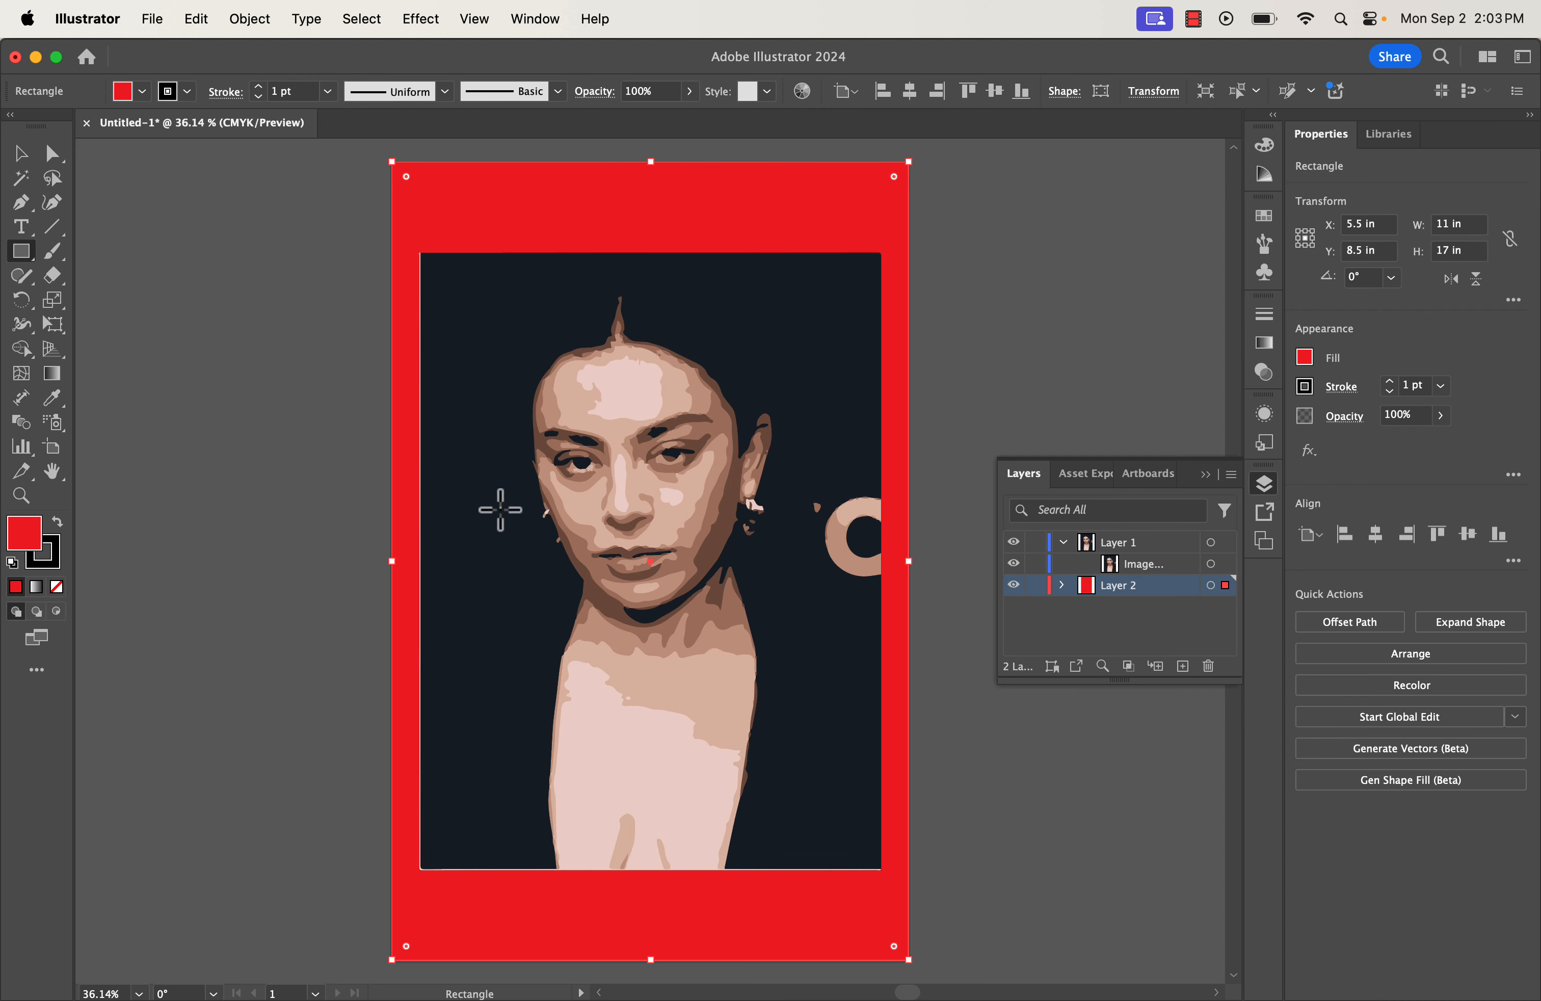
double_click(26, 540)
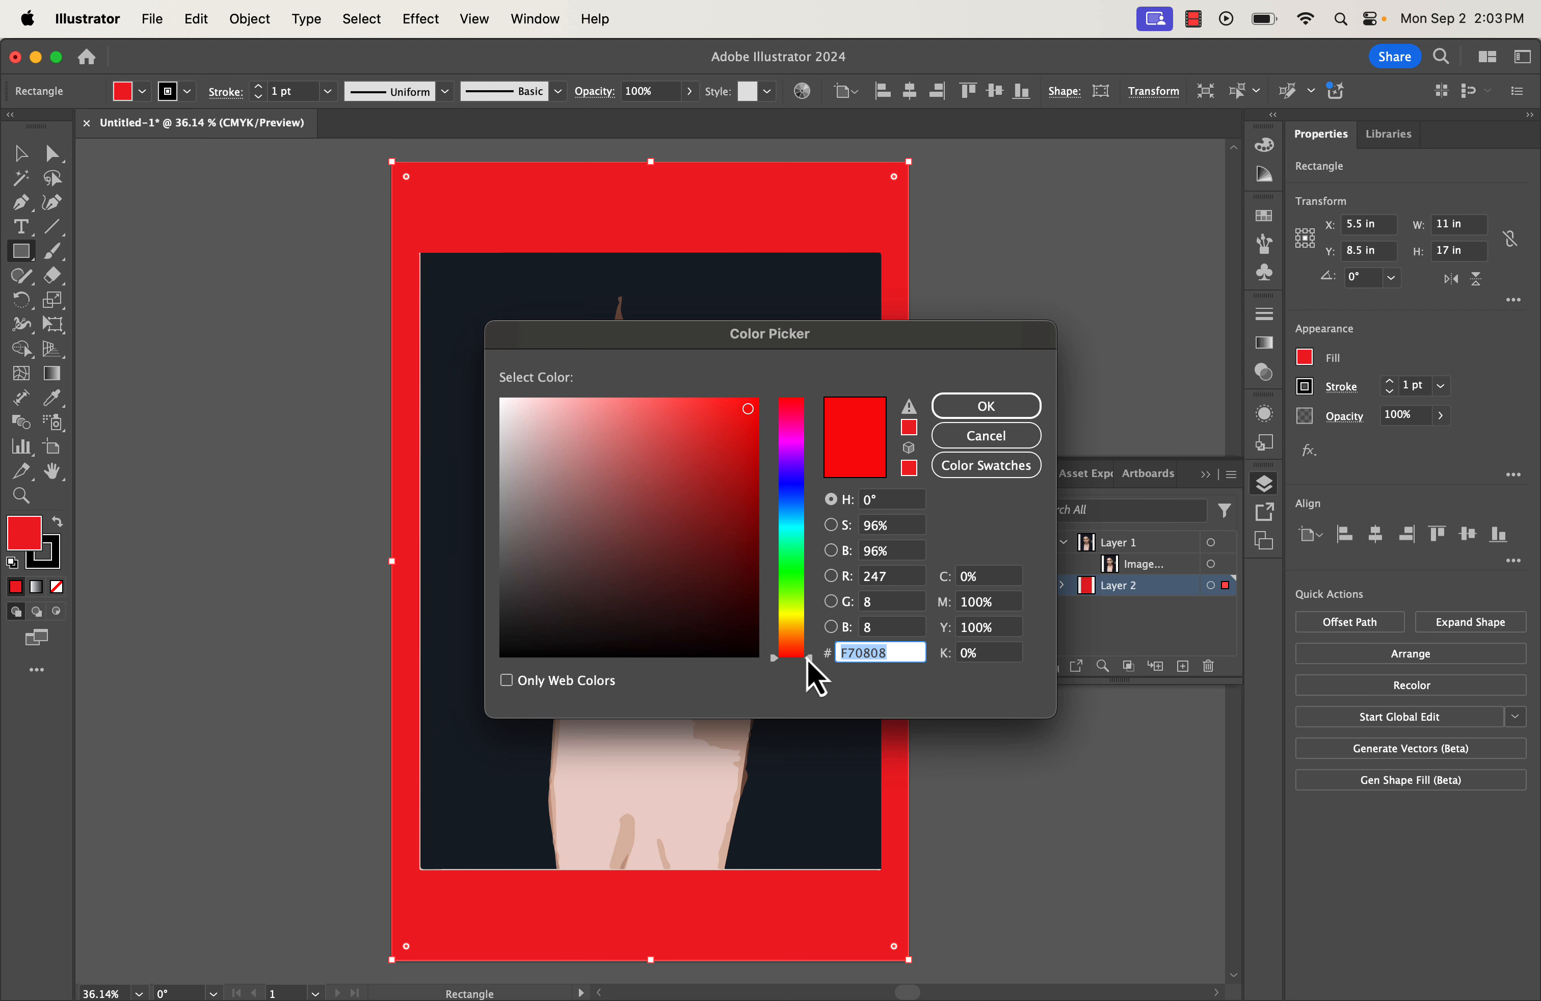
Change the background rectangle's fill to bright blue #0F78F4.
drag(808, 658, 806, 576)
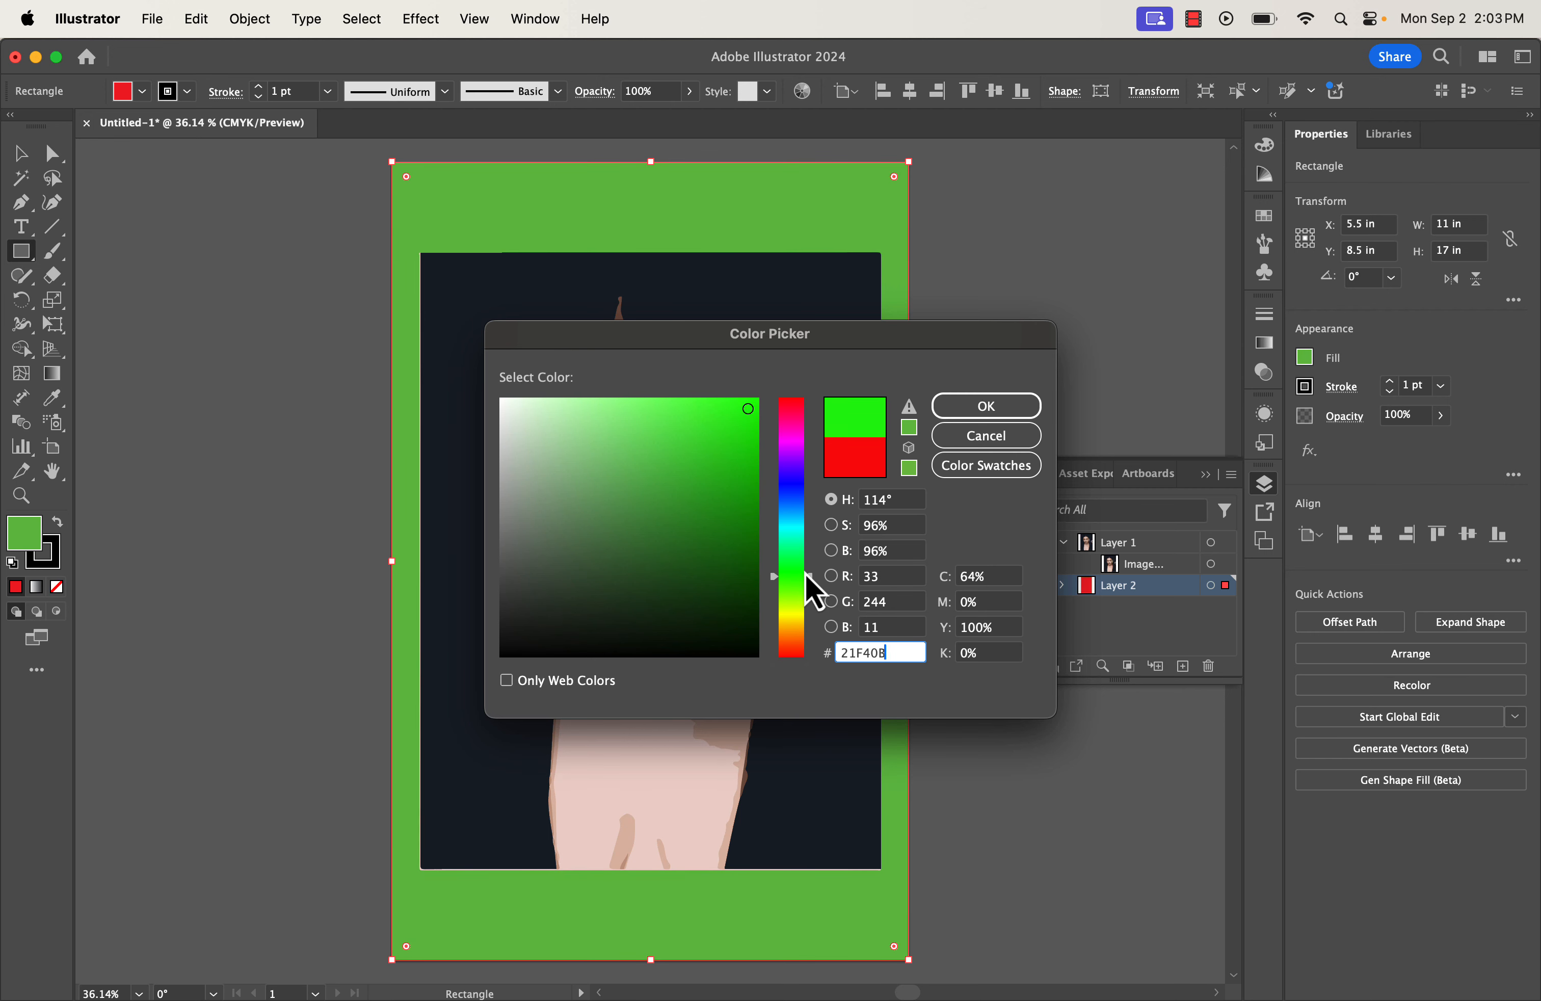
drag(735, 413, 699, 446)
mouse_move(695, 338)
mouse_down()
mouse_move(950, 328)
mouse_move(728, 316)
mouse_up()
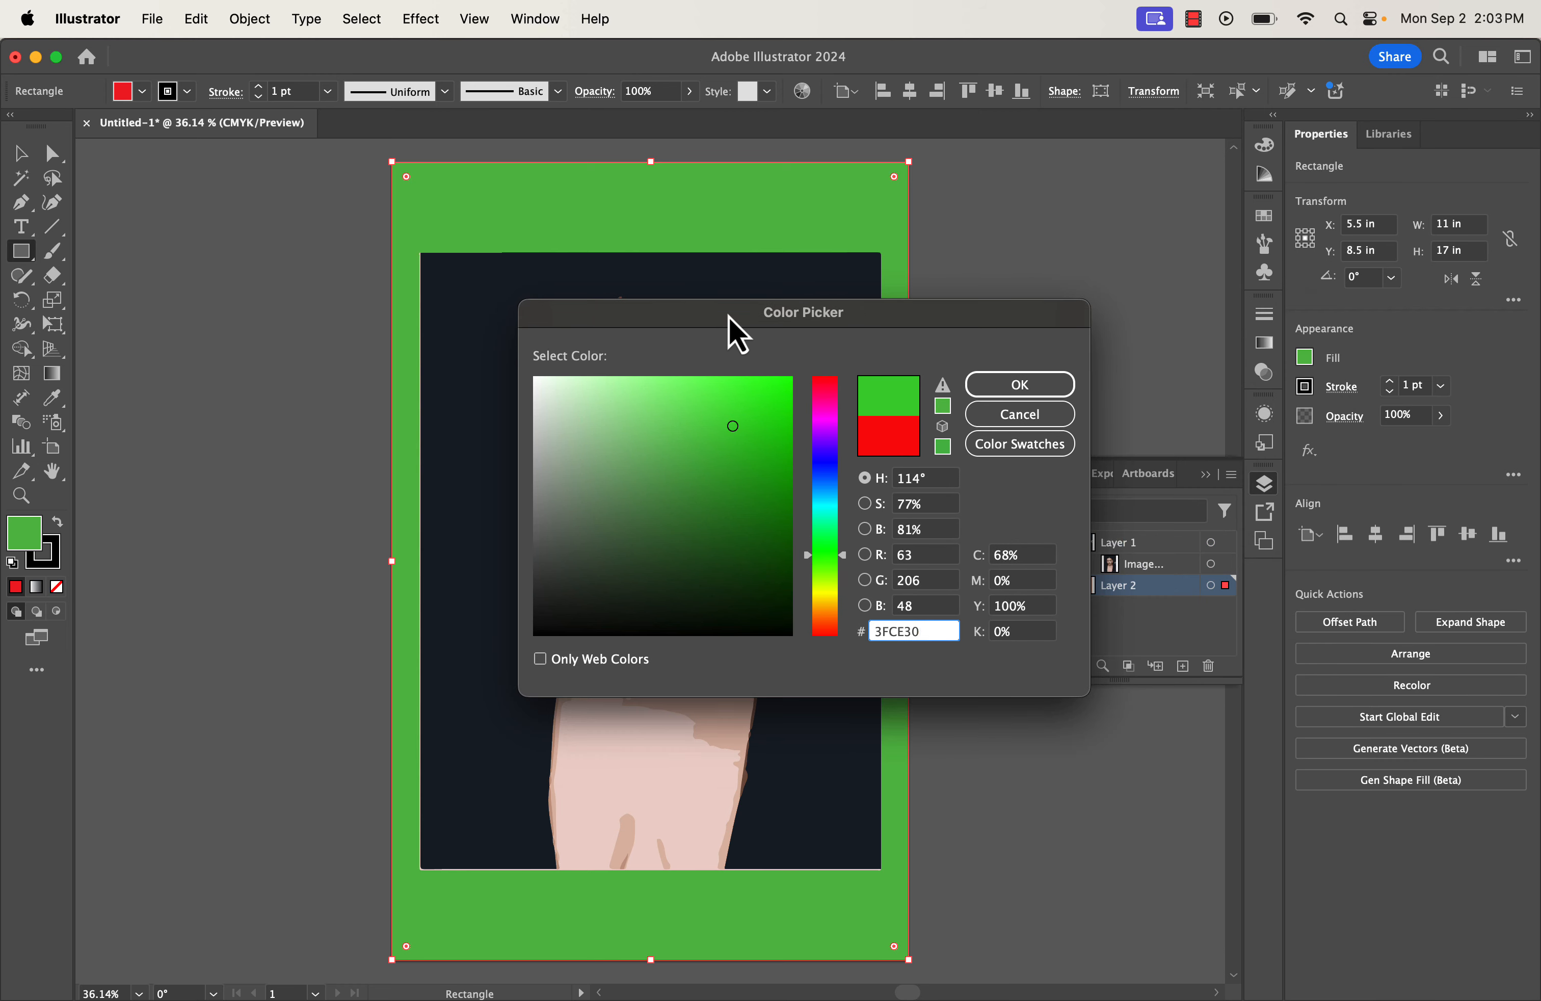
click(845, 553)
drag(844, 552, 841, 481)
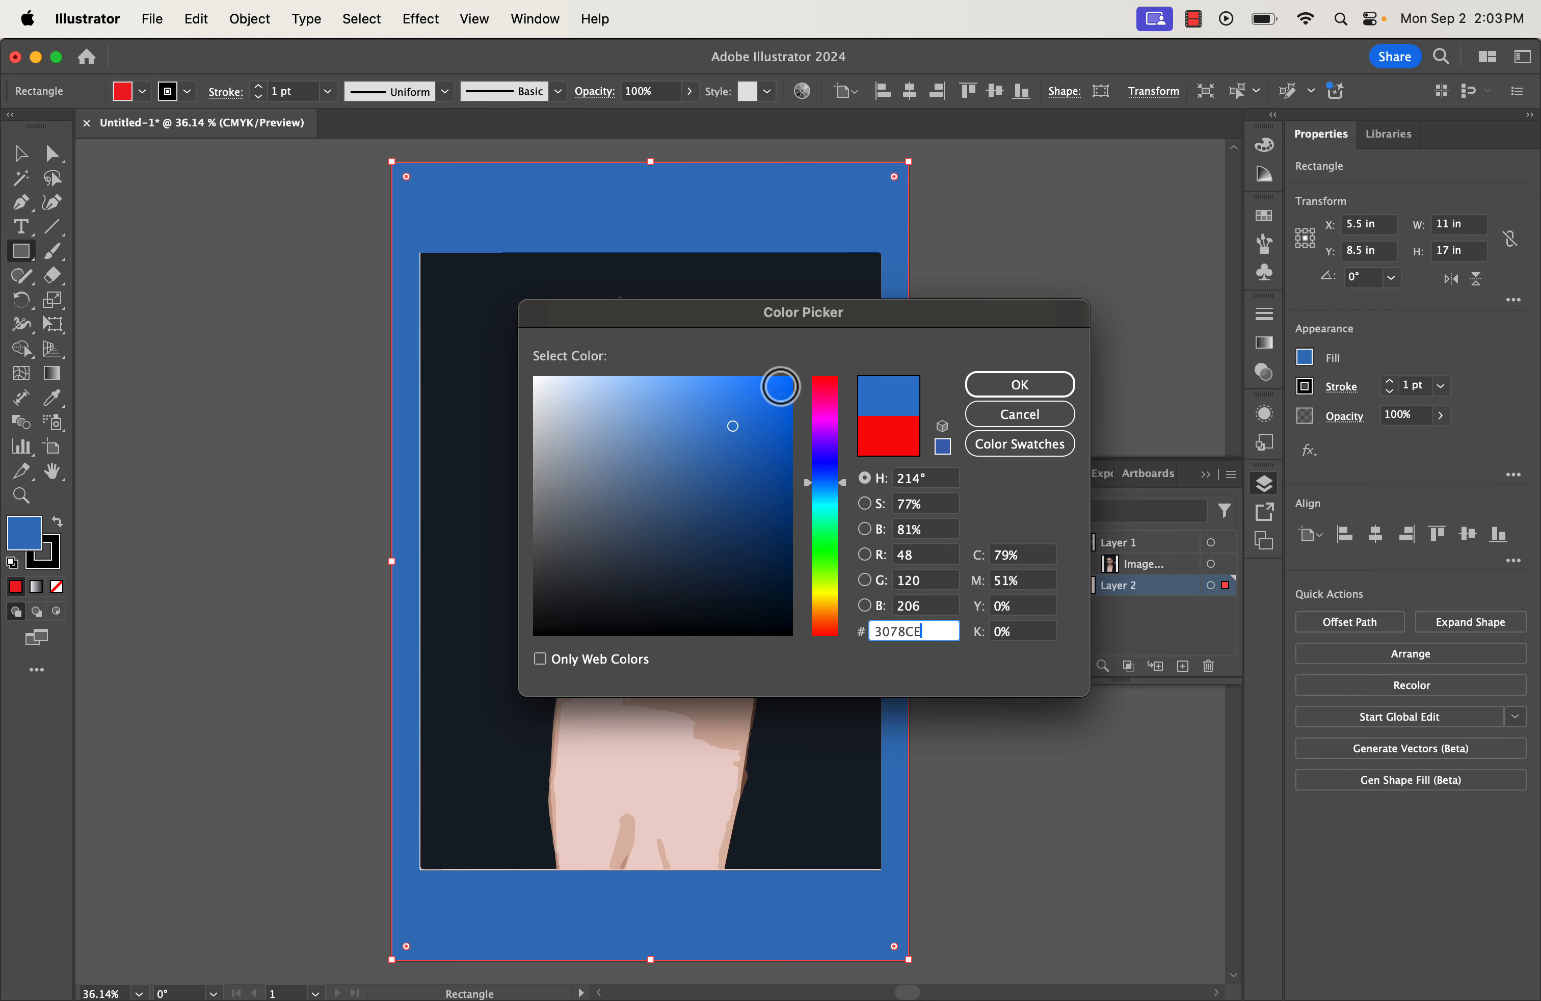
click(780, 387)
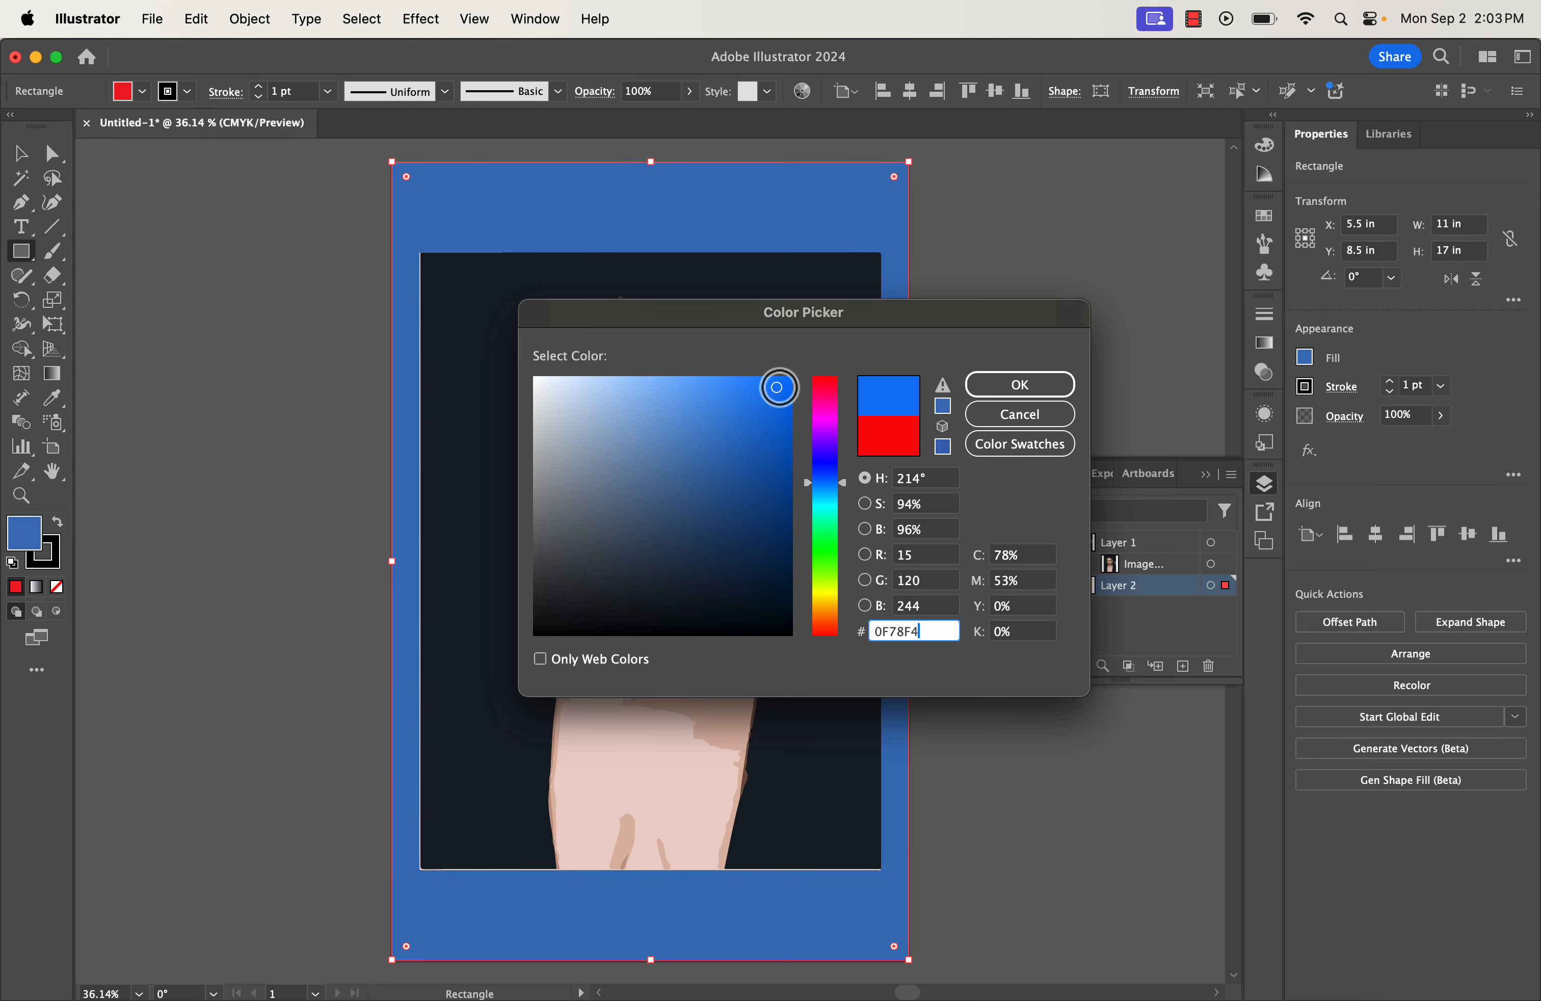
click(995, 387)
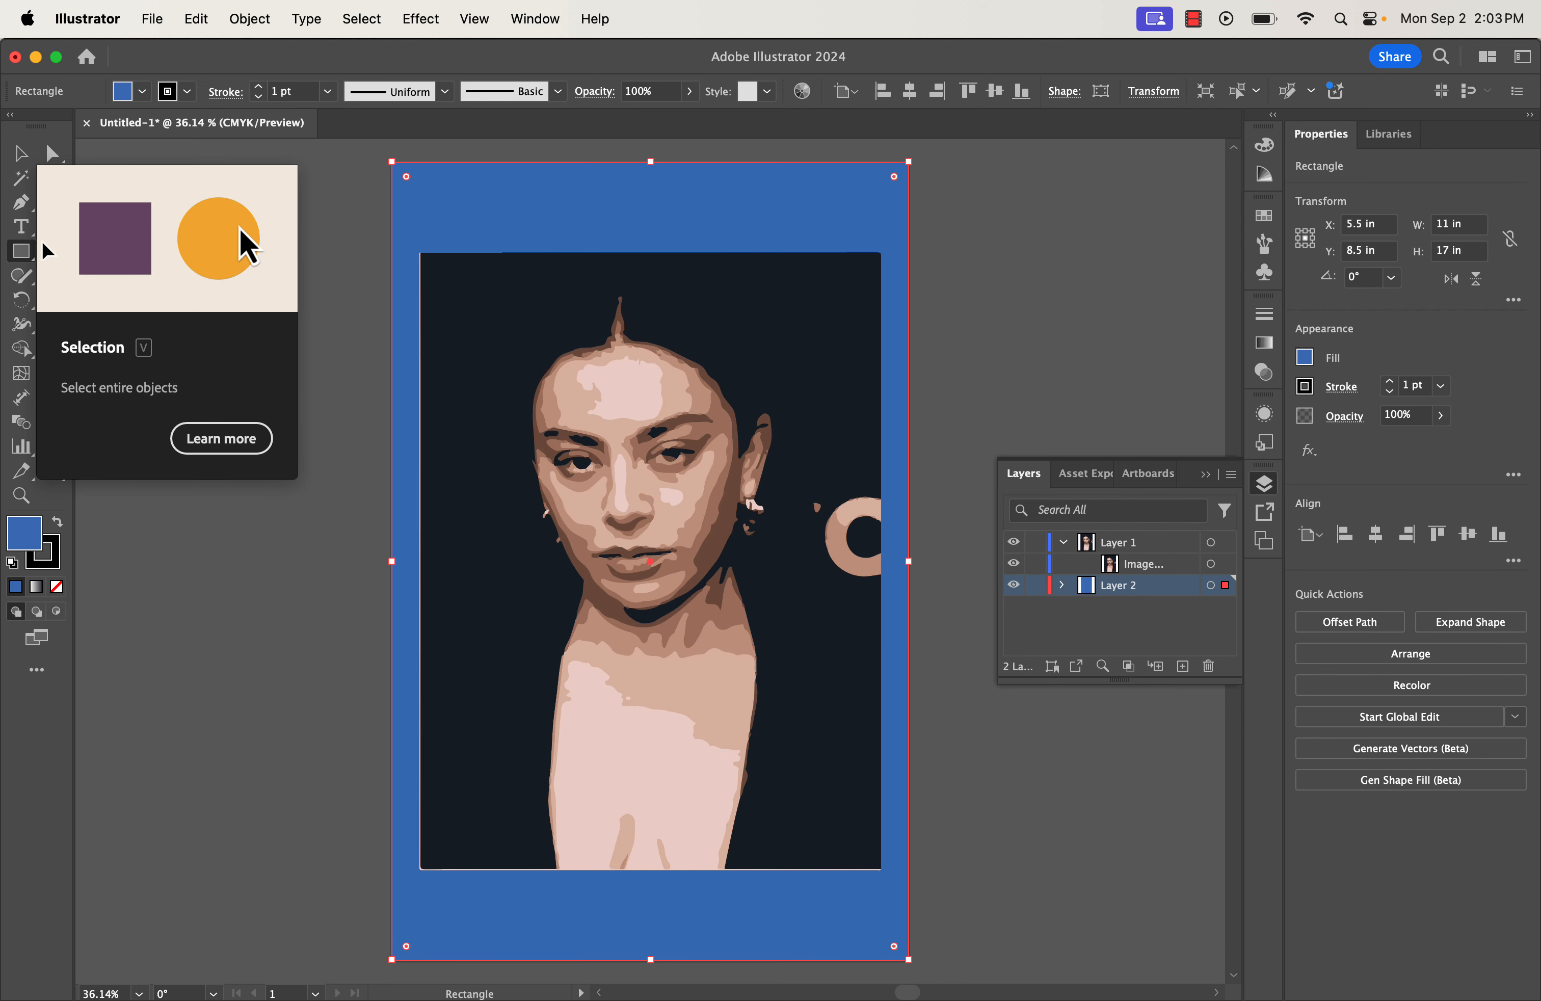
Dismiss the stray rectangle size prompt and deselect the blue background.
click(316, 196)
click(708, 571)
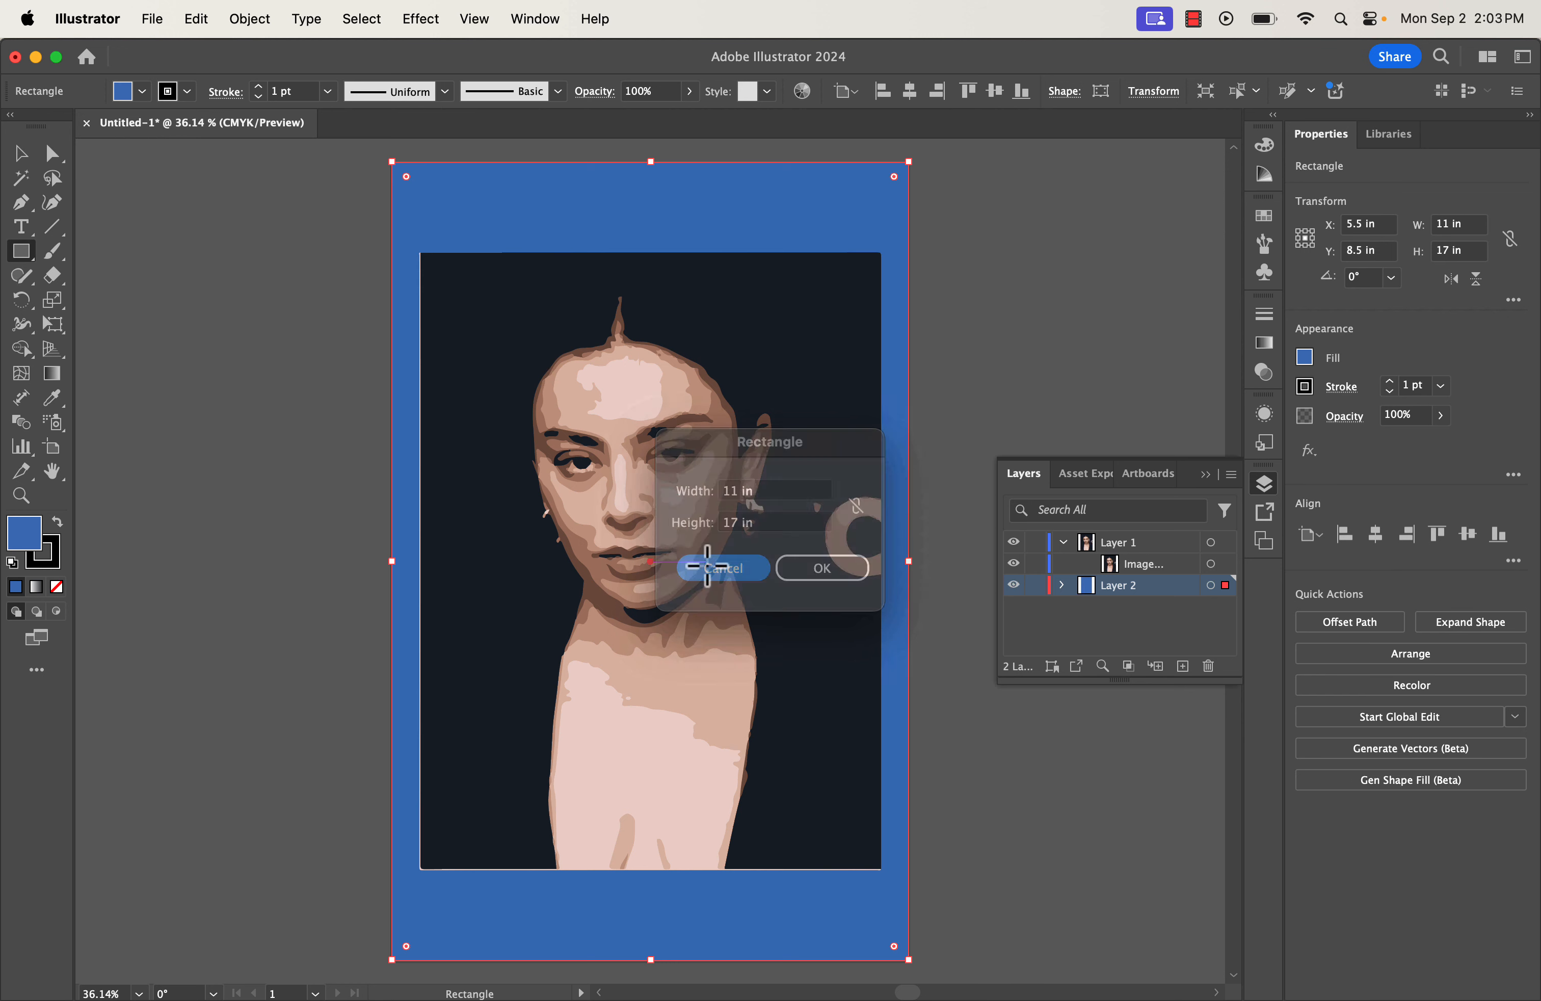
click(21, 154)
click(257, 348)
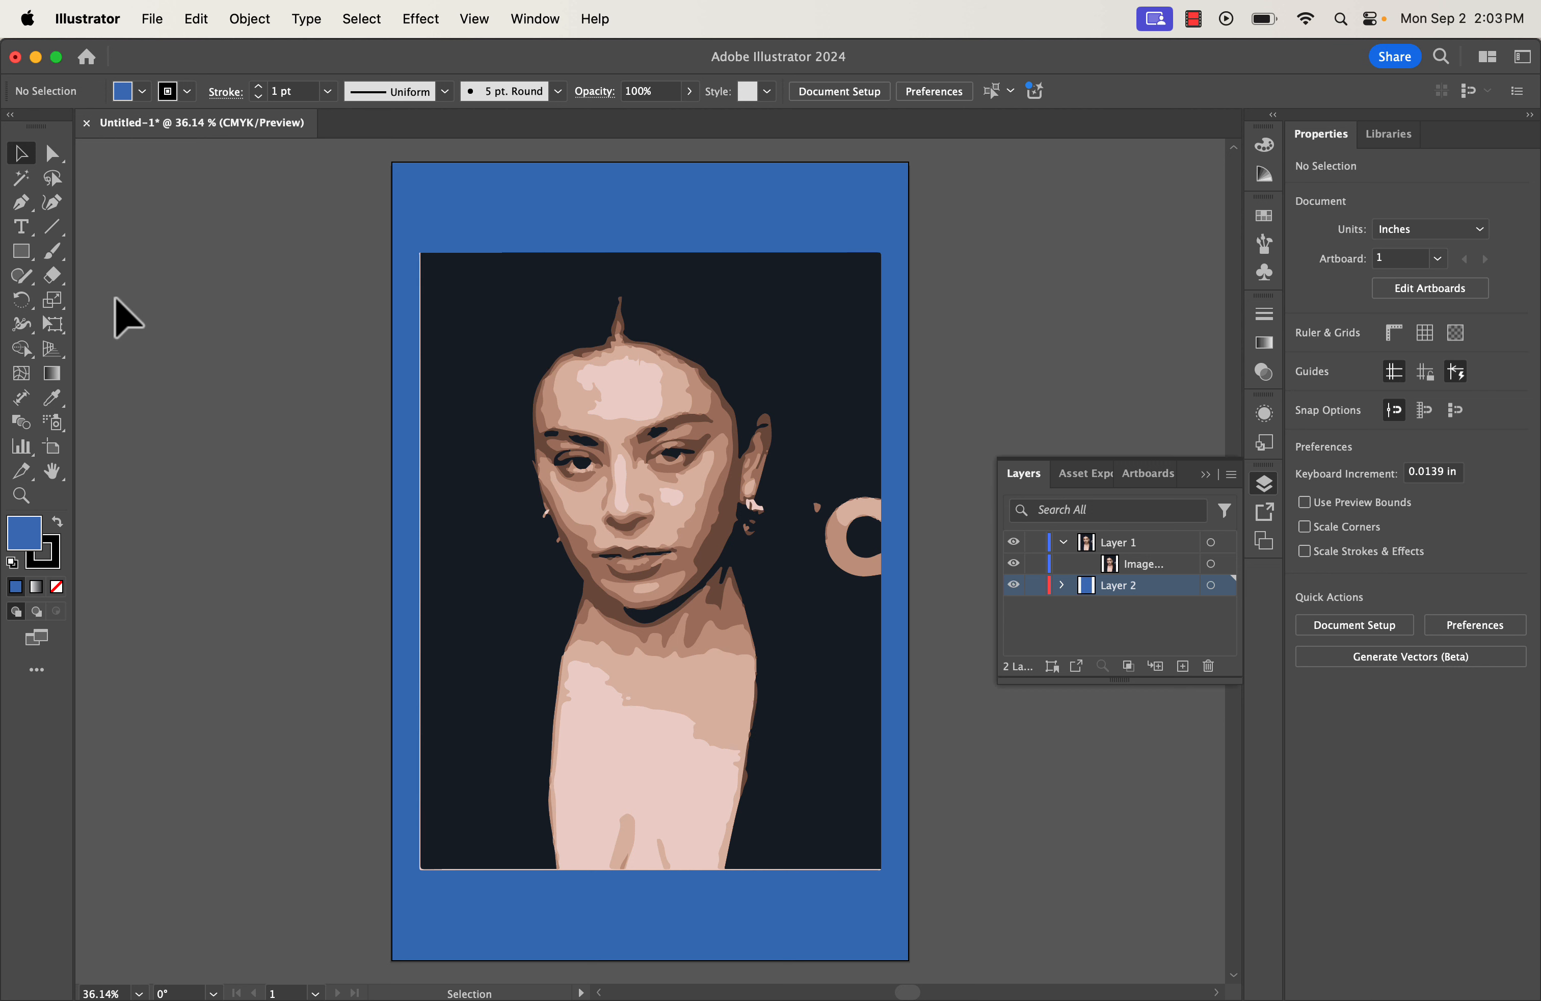
Add a new Layer 3 and rename it Text.
click(1183, 666)
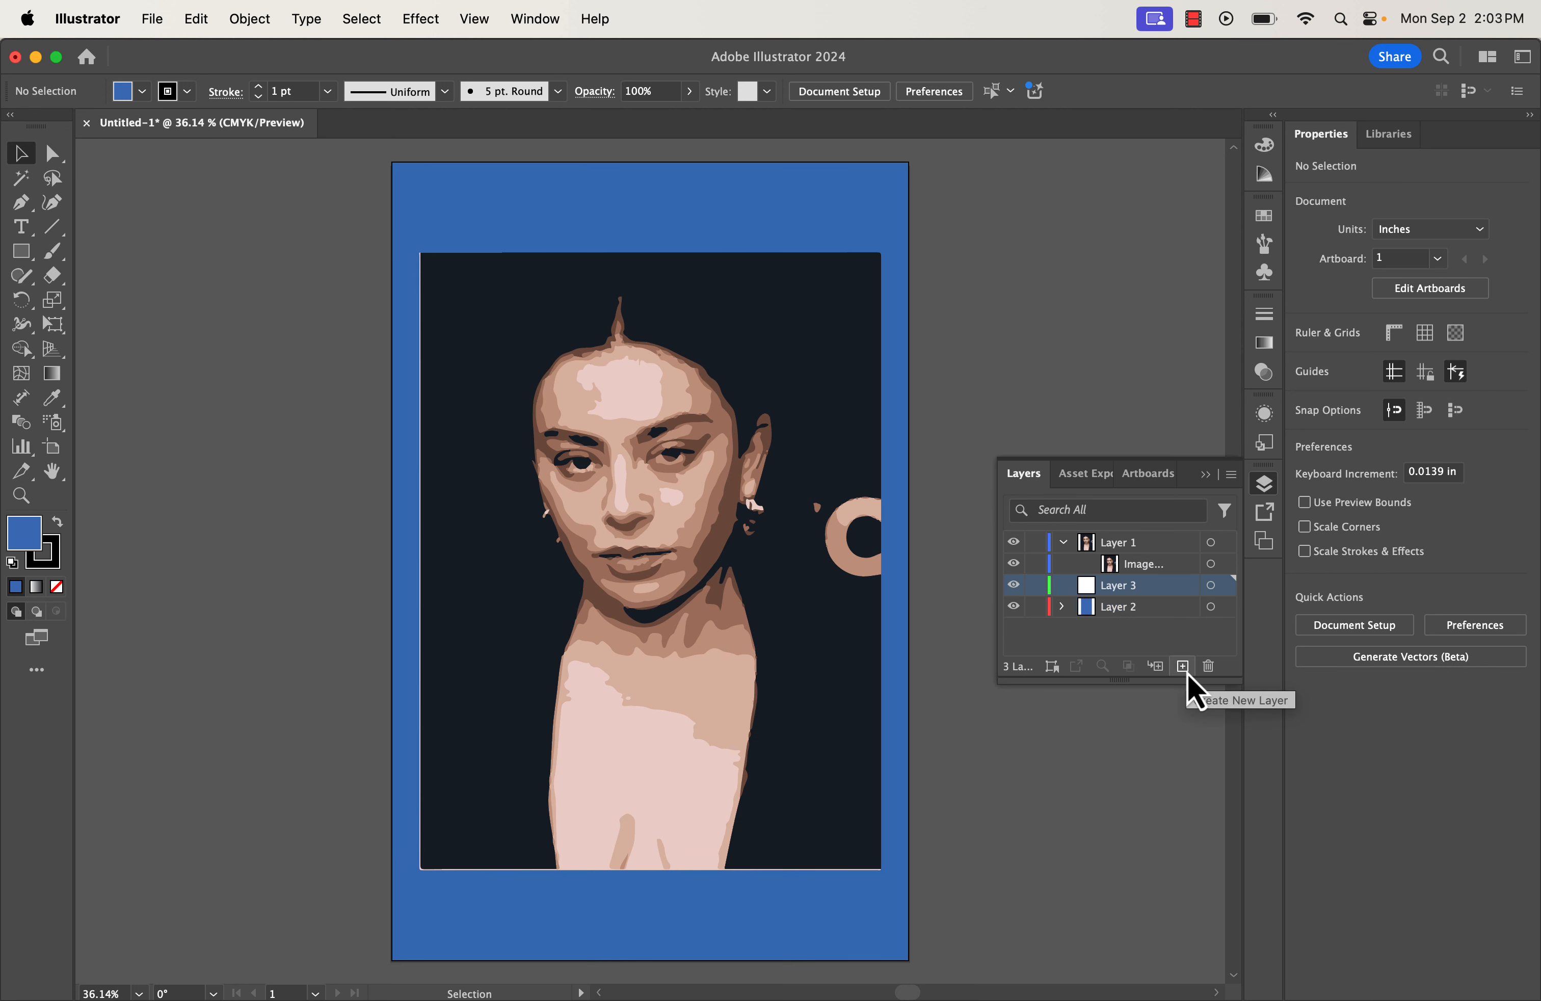
click(1153, 598)
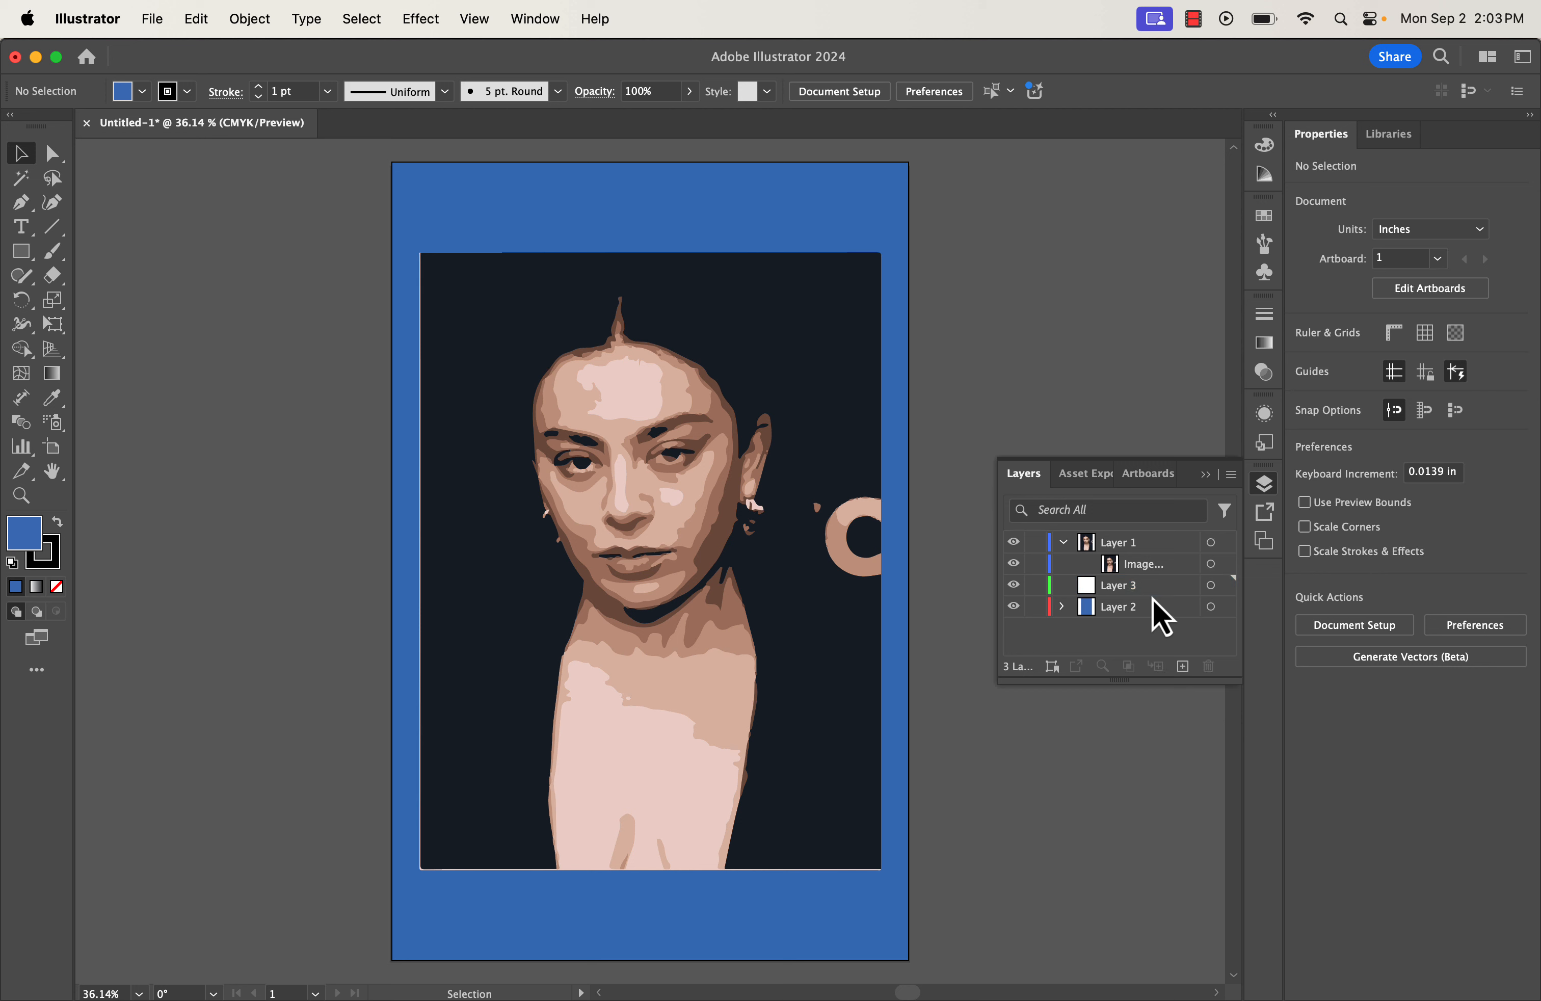
click(1151, 591)
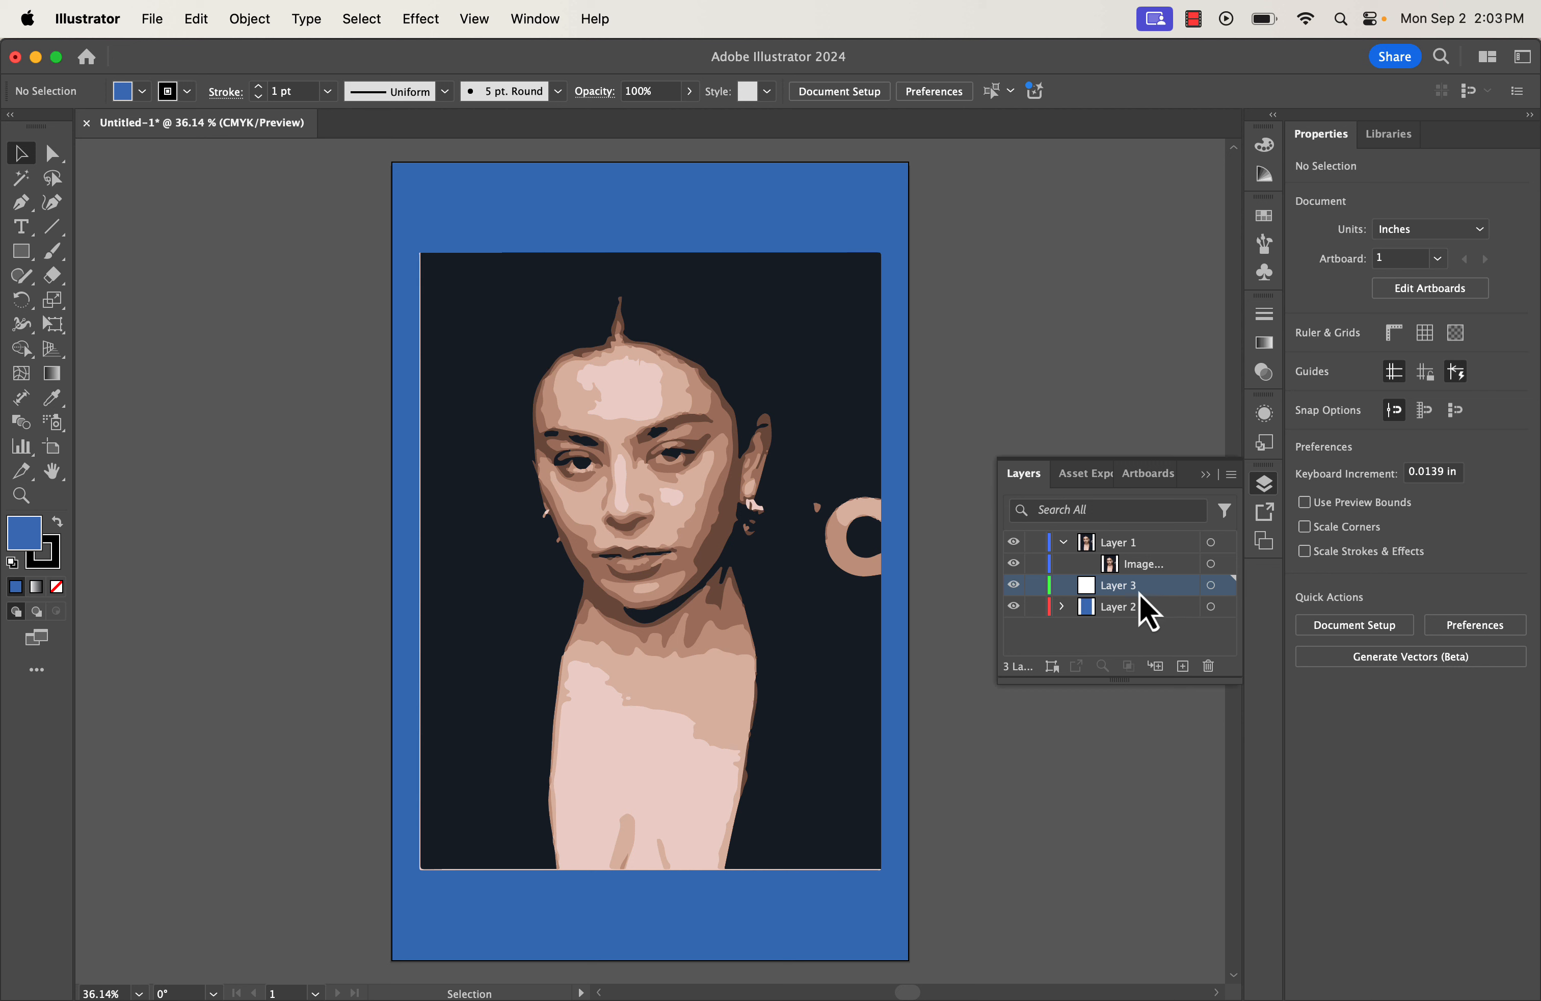
double_click(1128, 591)
text(Tex)
text(t)
key(Return)
Rename Layer 2 to Color and Layer 1 to Image.
click(1139, 616)
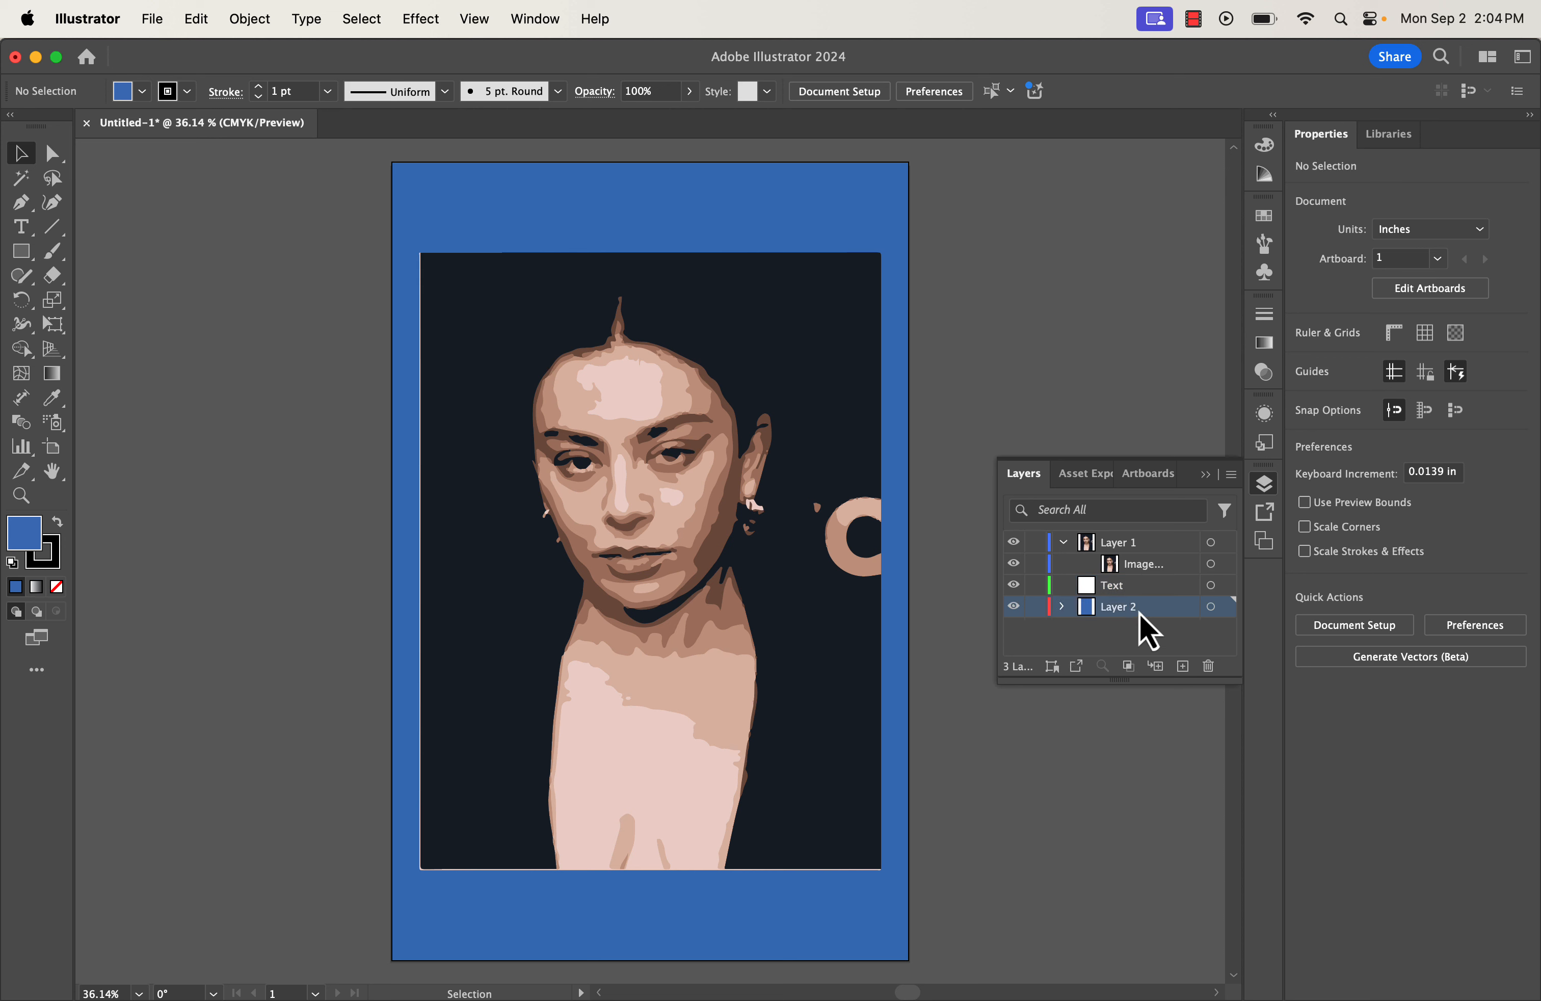
double_click(1139, 614)
text(Color)
click(1129, 540)
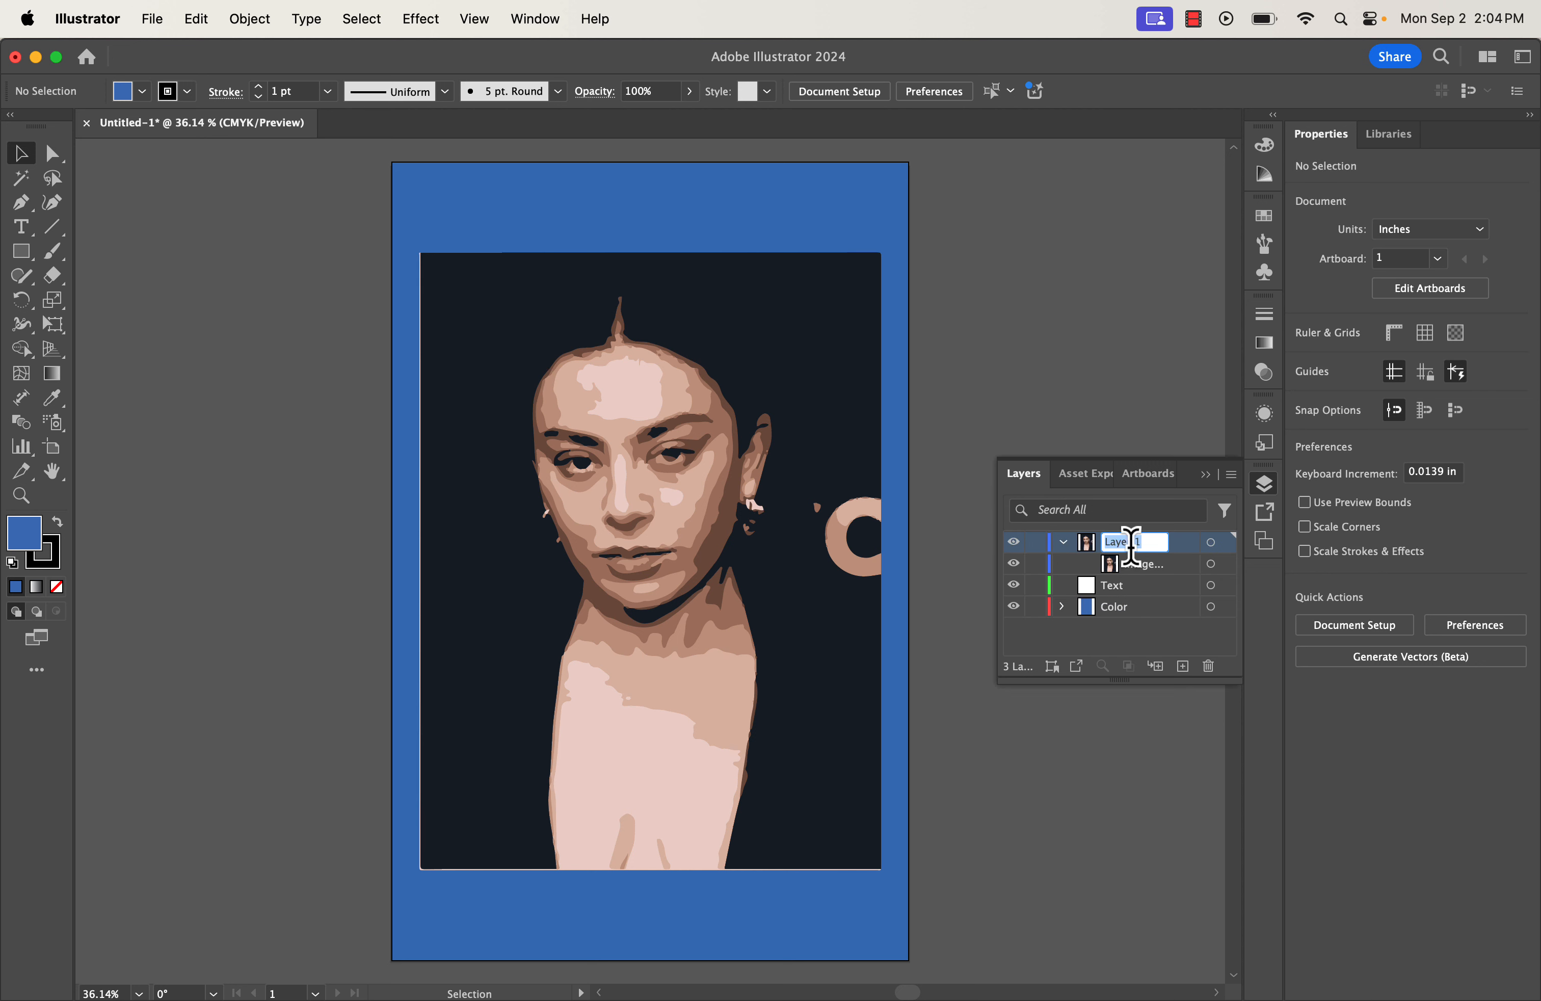
text(Image)
key(Return)
Type the title 'Charli xcx' at the poster's top-left.
click(29, 234)
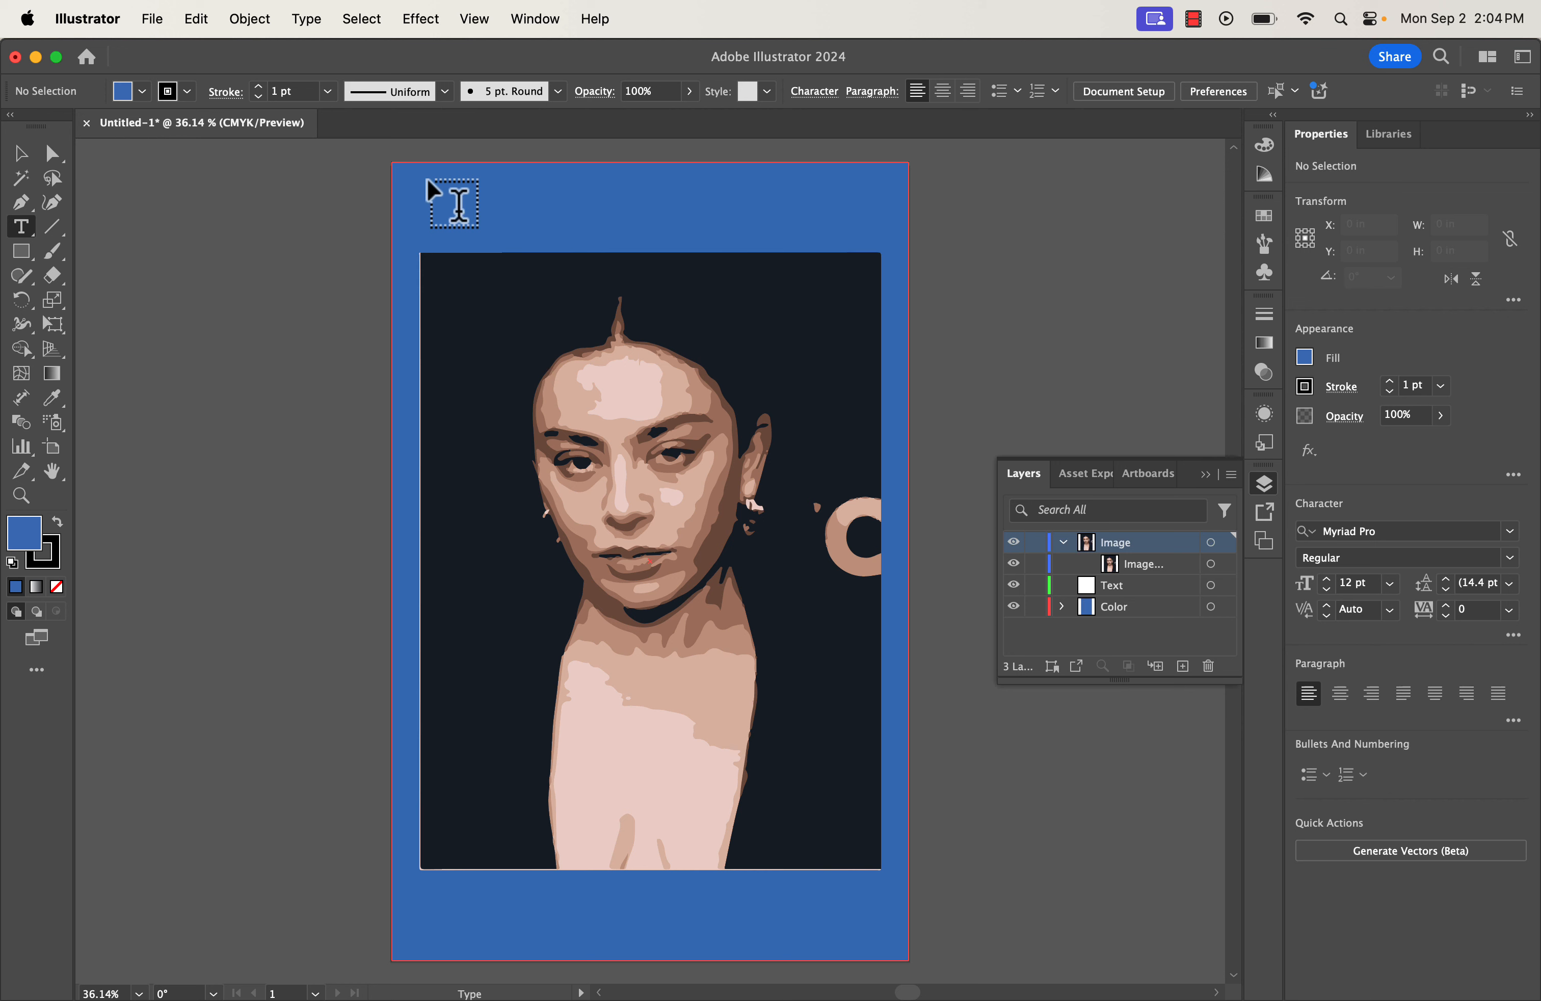
drag(428, 180, 837, 266)
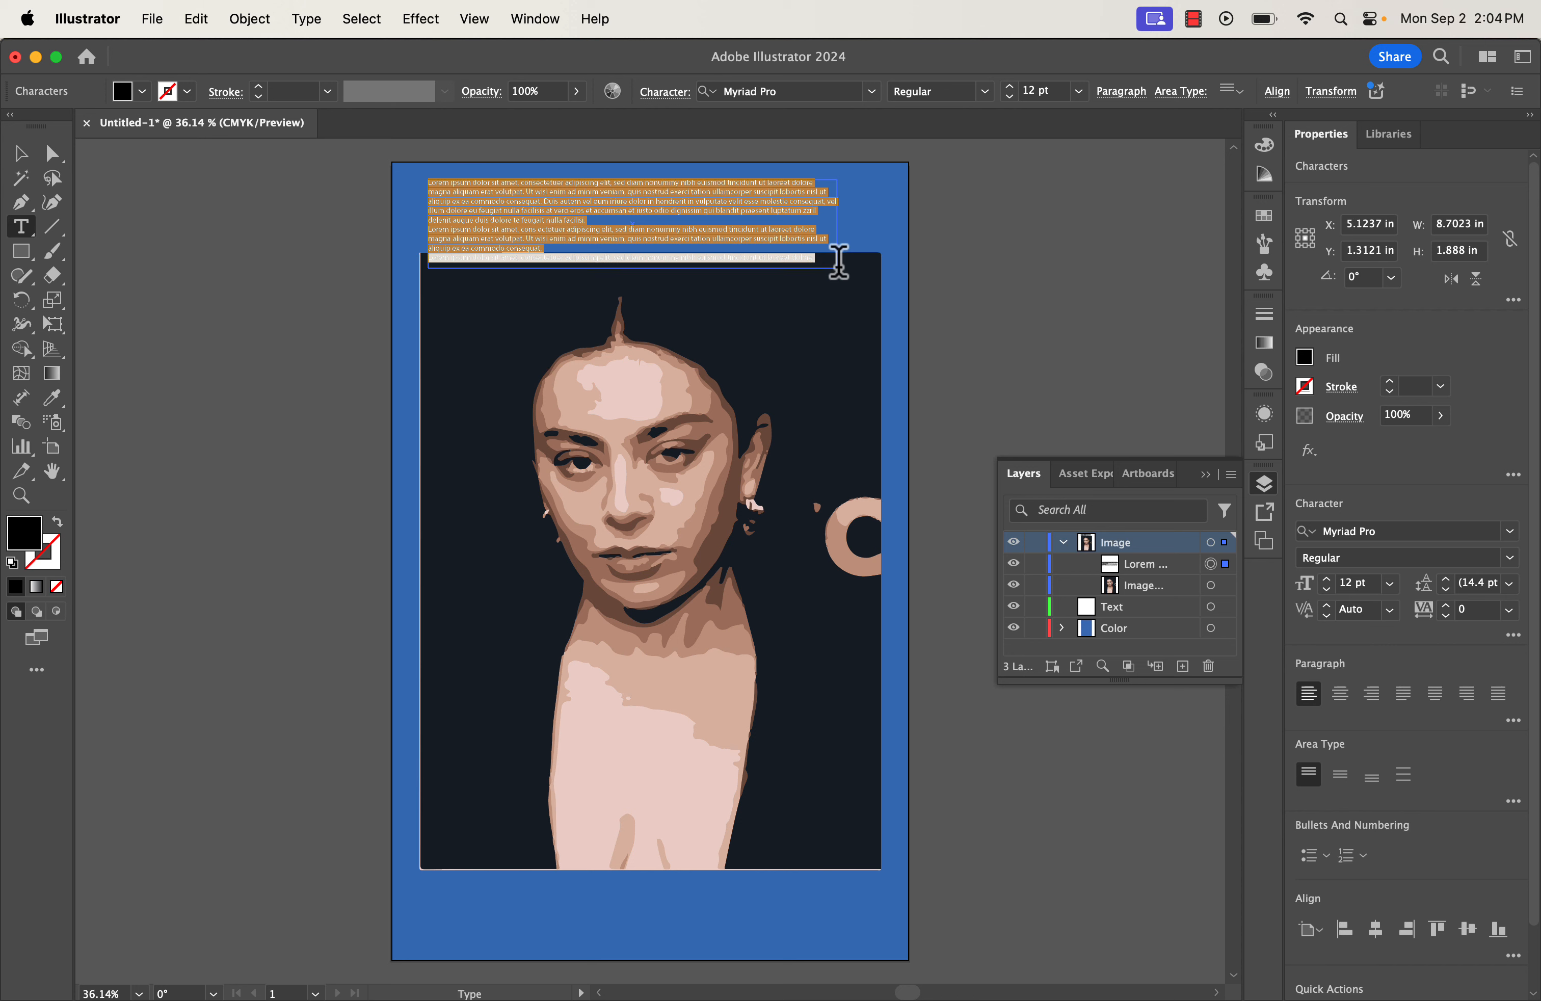
key(super+z)
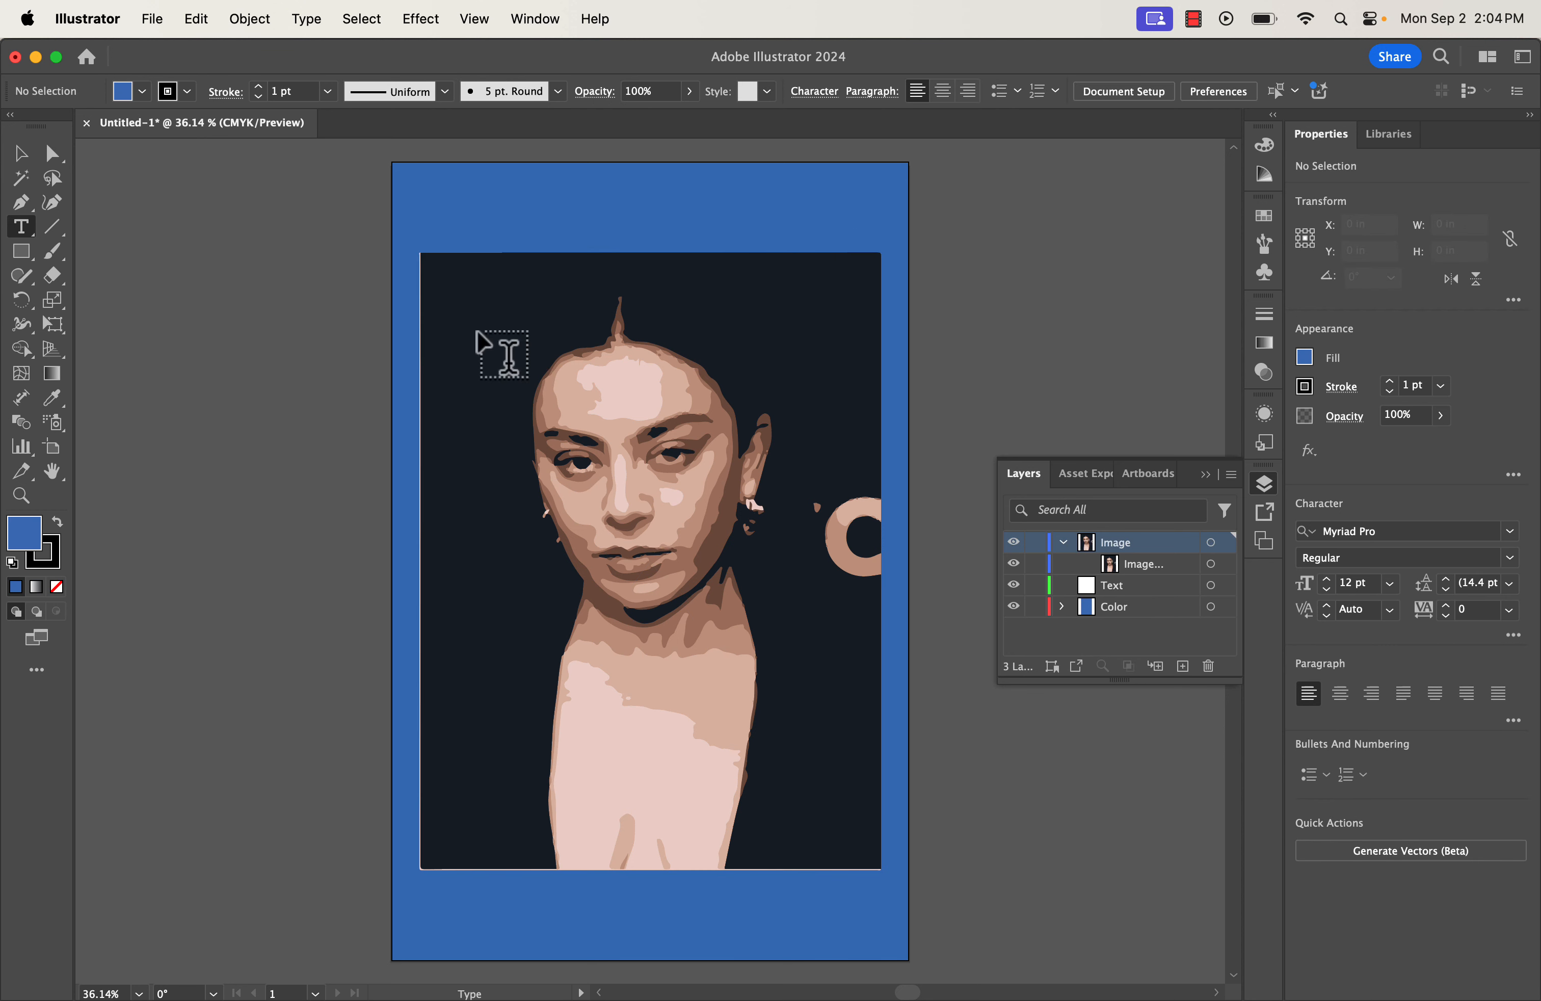
click(466, 198)
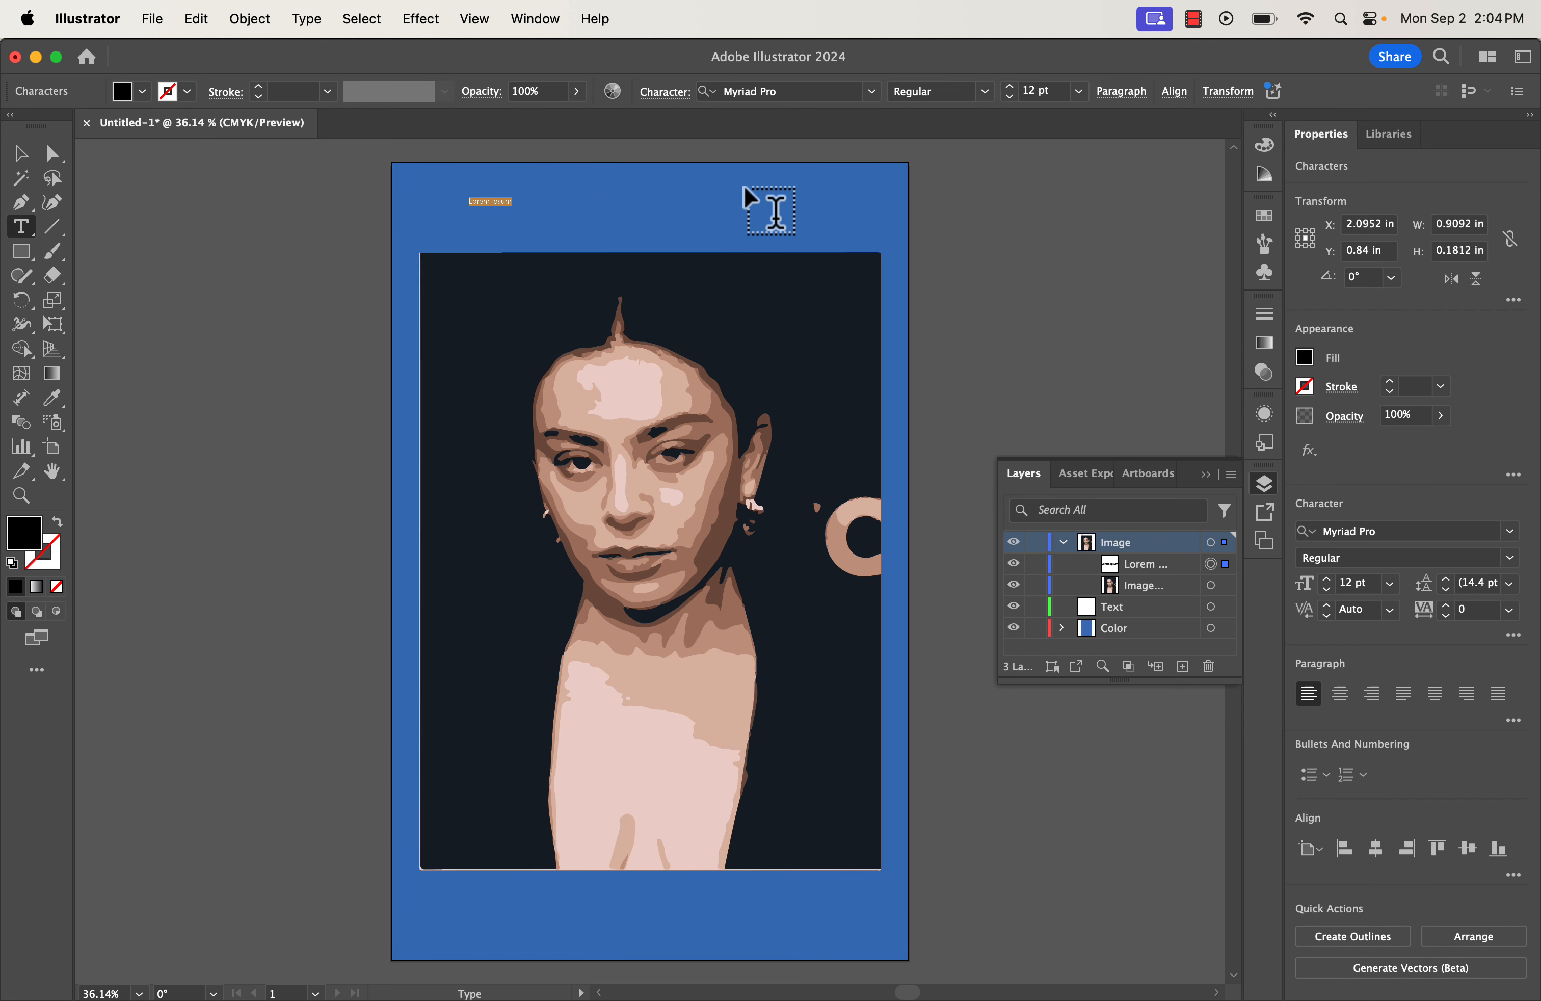
text(Charli xcx)
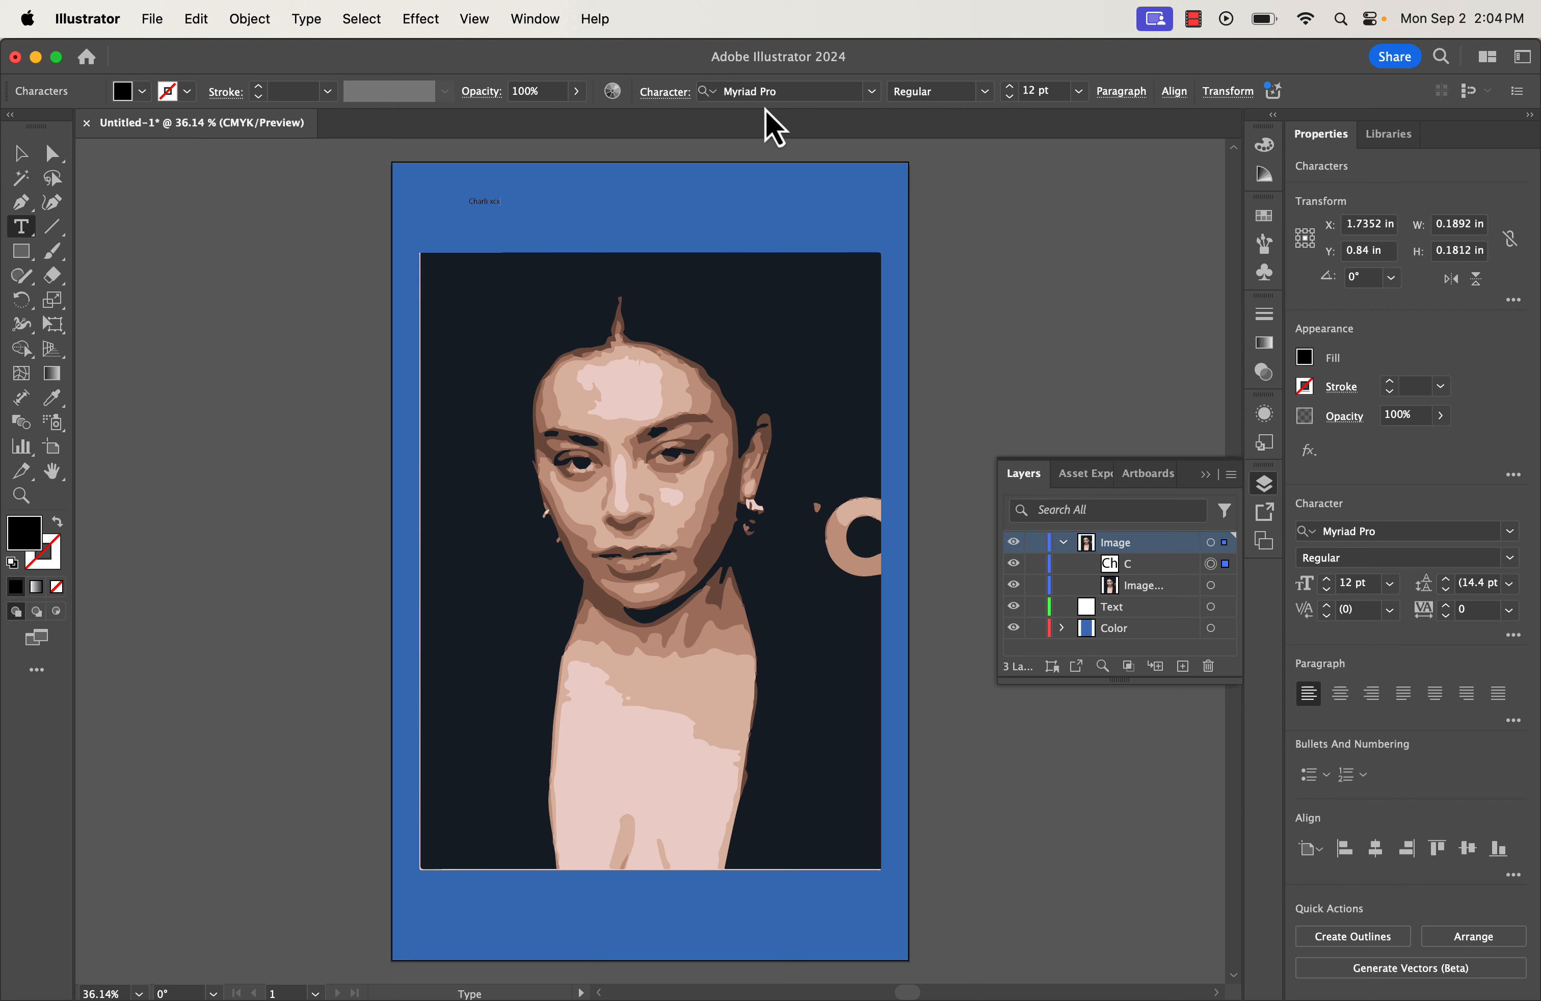
click(501, 206)
Select the whole 'Charli xcx' text and bring up the font family list.
double_click(497, 202)
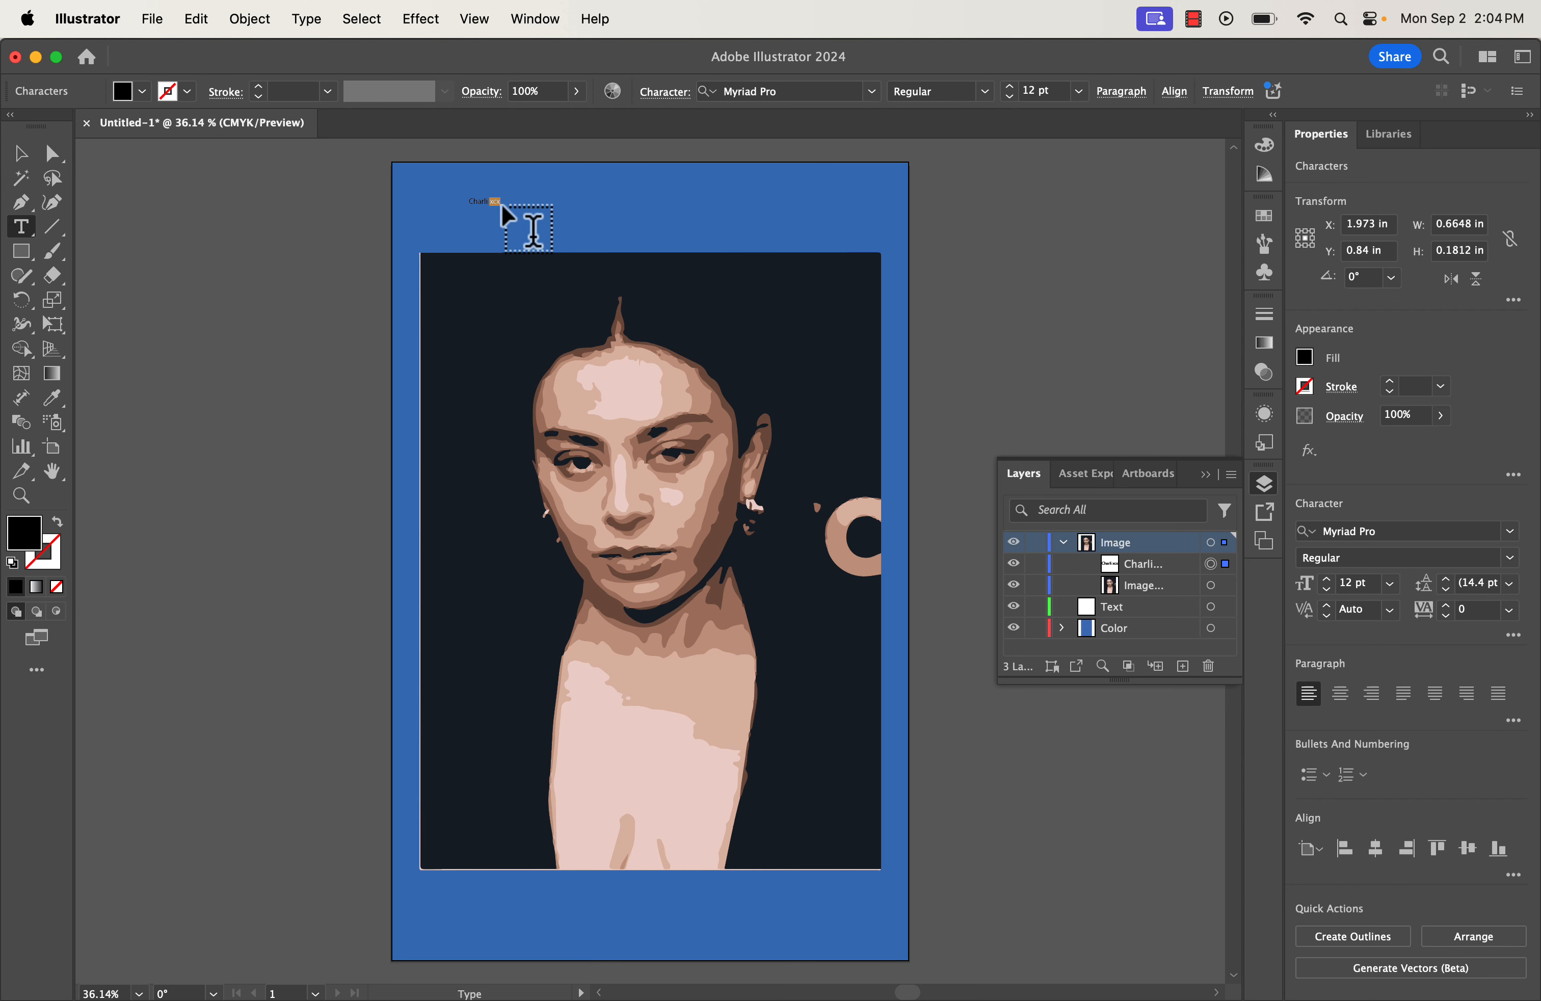
drag(501, 201, 464, 200)
click(1511, 533)
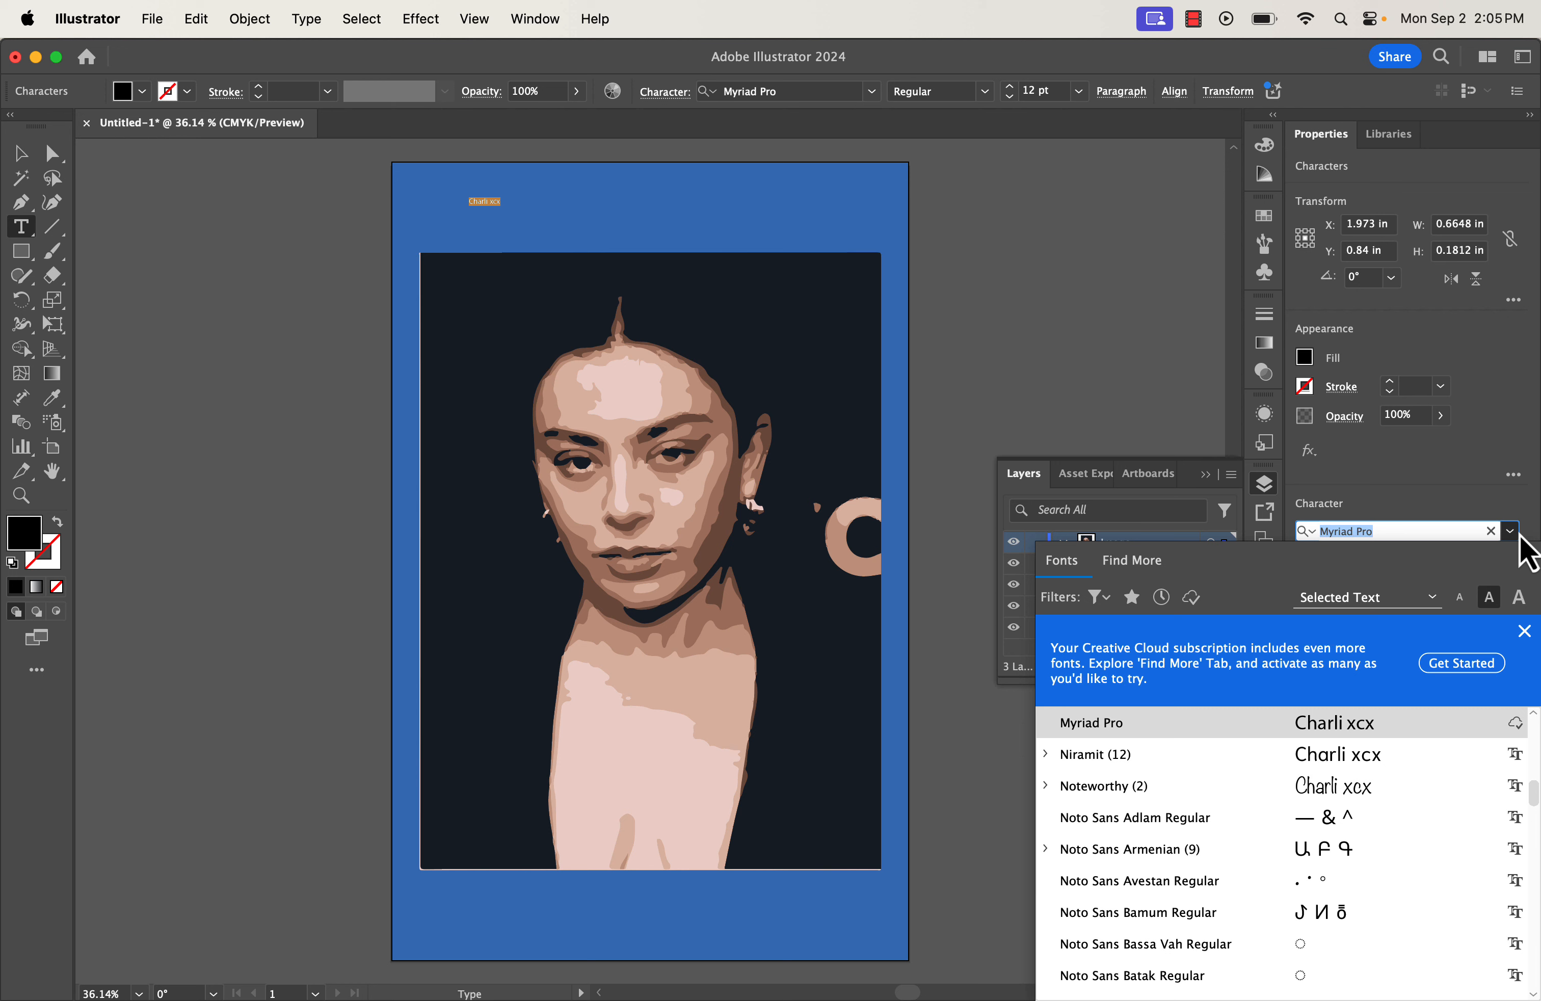
Apply the Alagard font to the title and set its size to 72 pt.
scroll(1355, 887, down, 15)
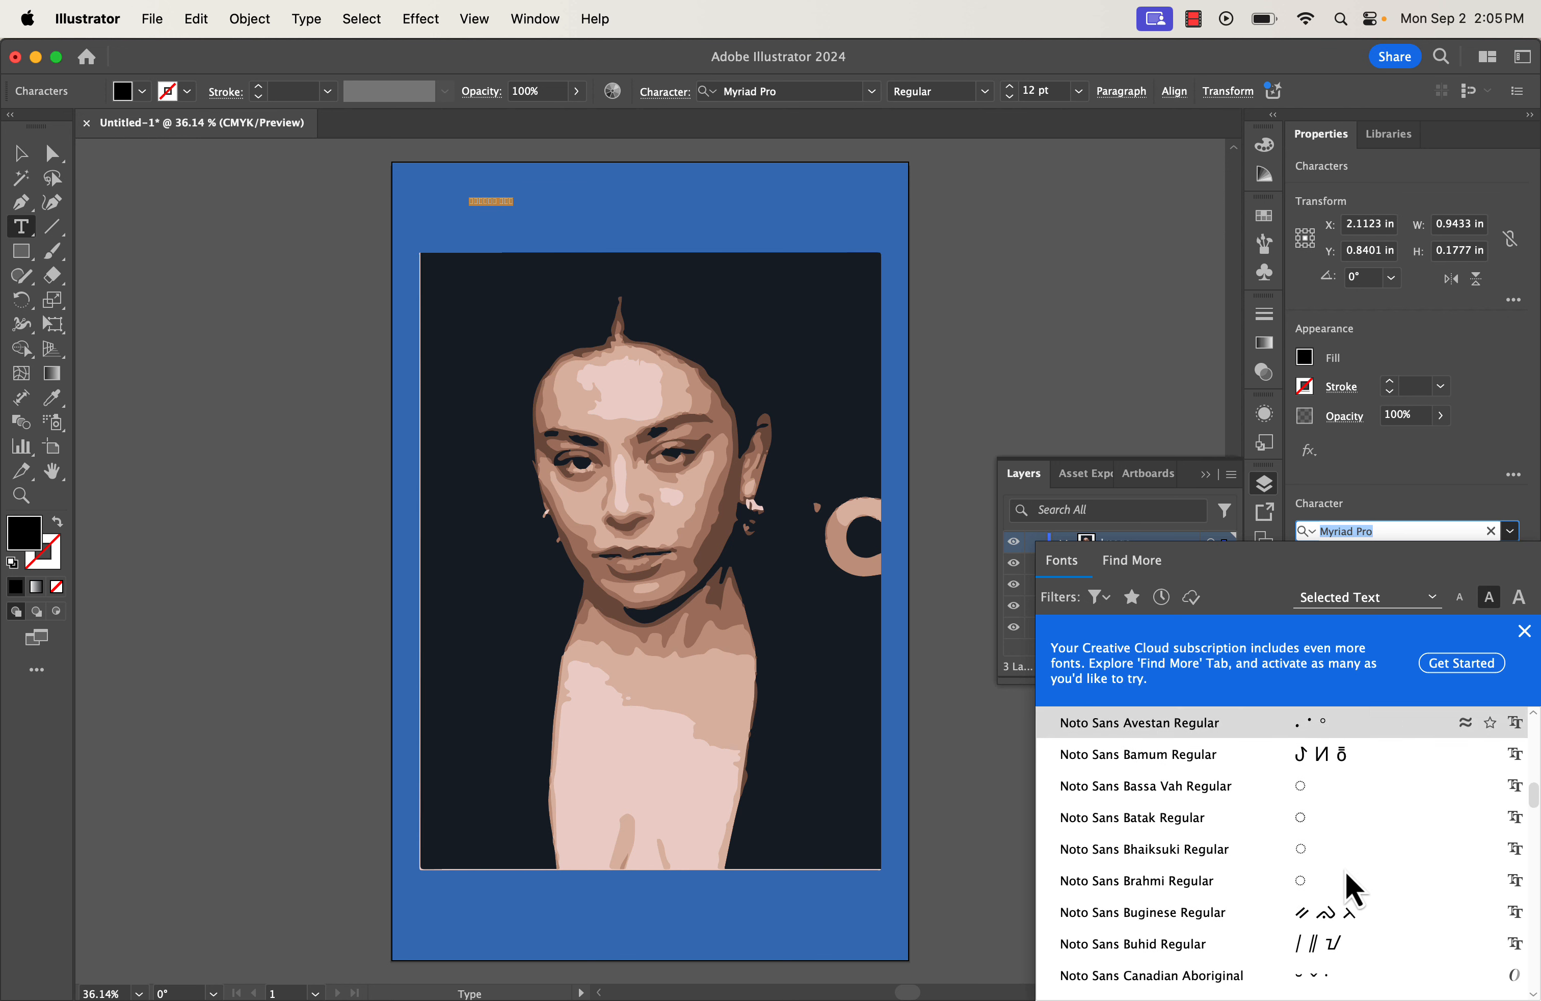
scroll(1358, 883, down, 10)
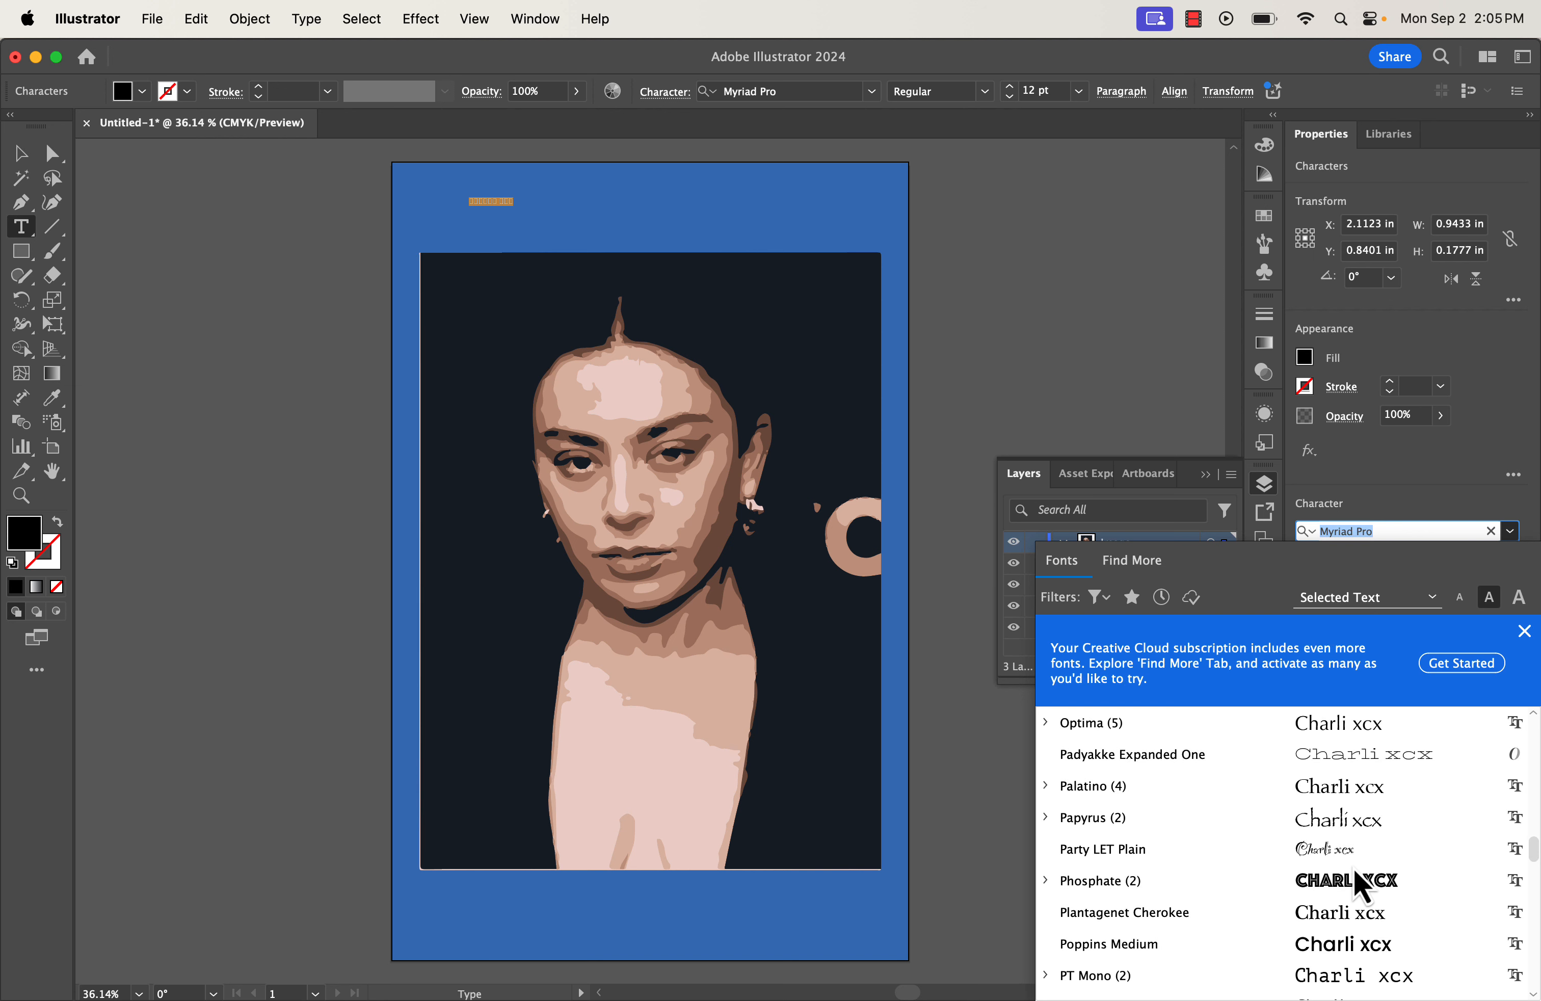
scroll(1359, 855, down, 10)
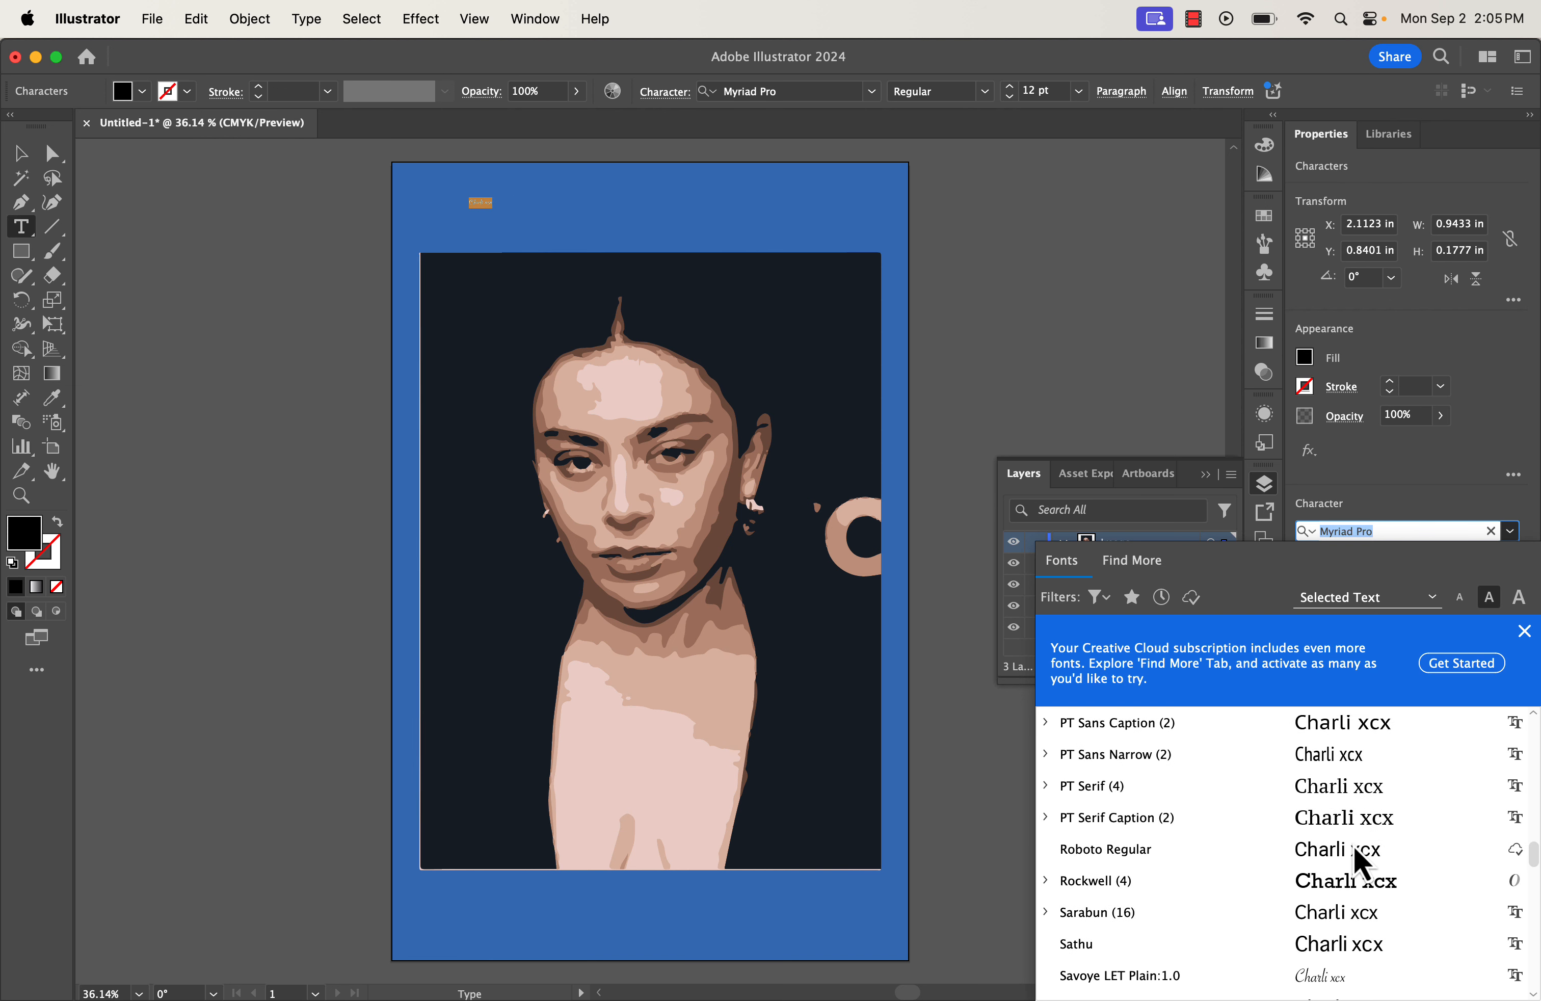
scroll(1357, 846, down, 3)
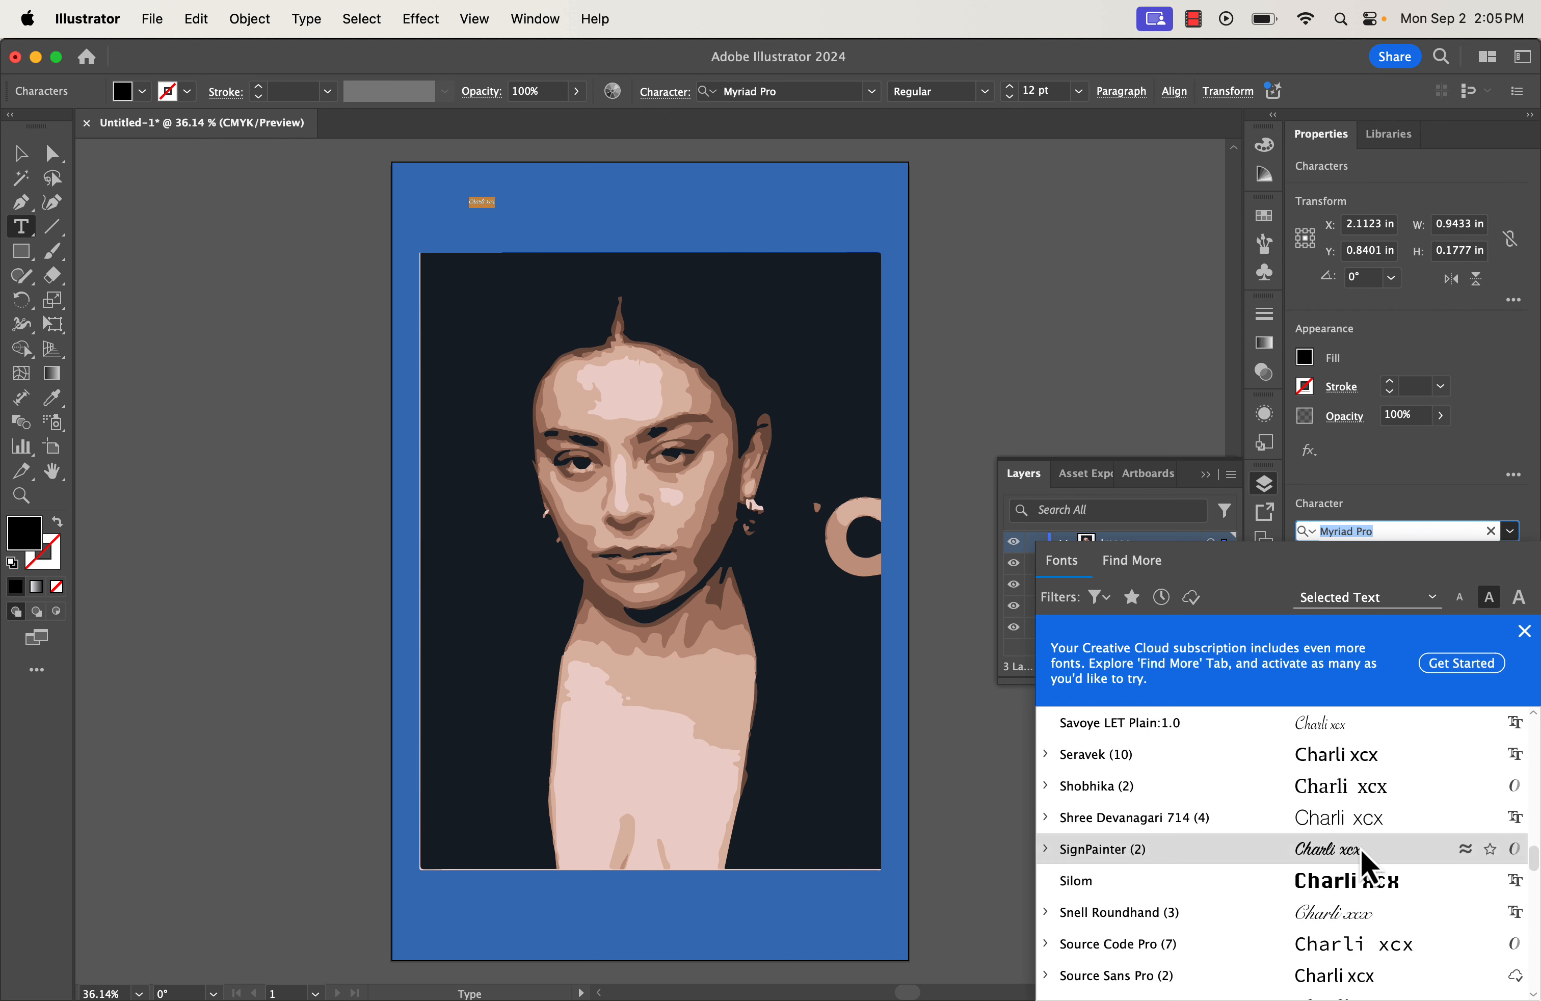
scroll(1361, 850, up, 20)
scroll(1347, 887, down, 5)
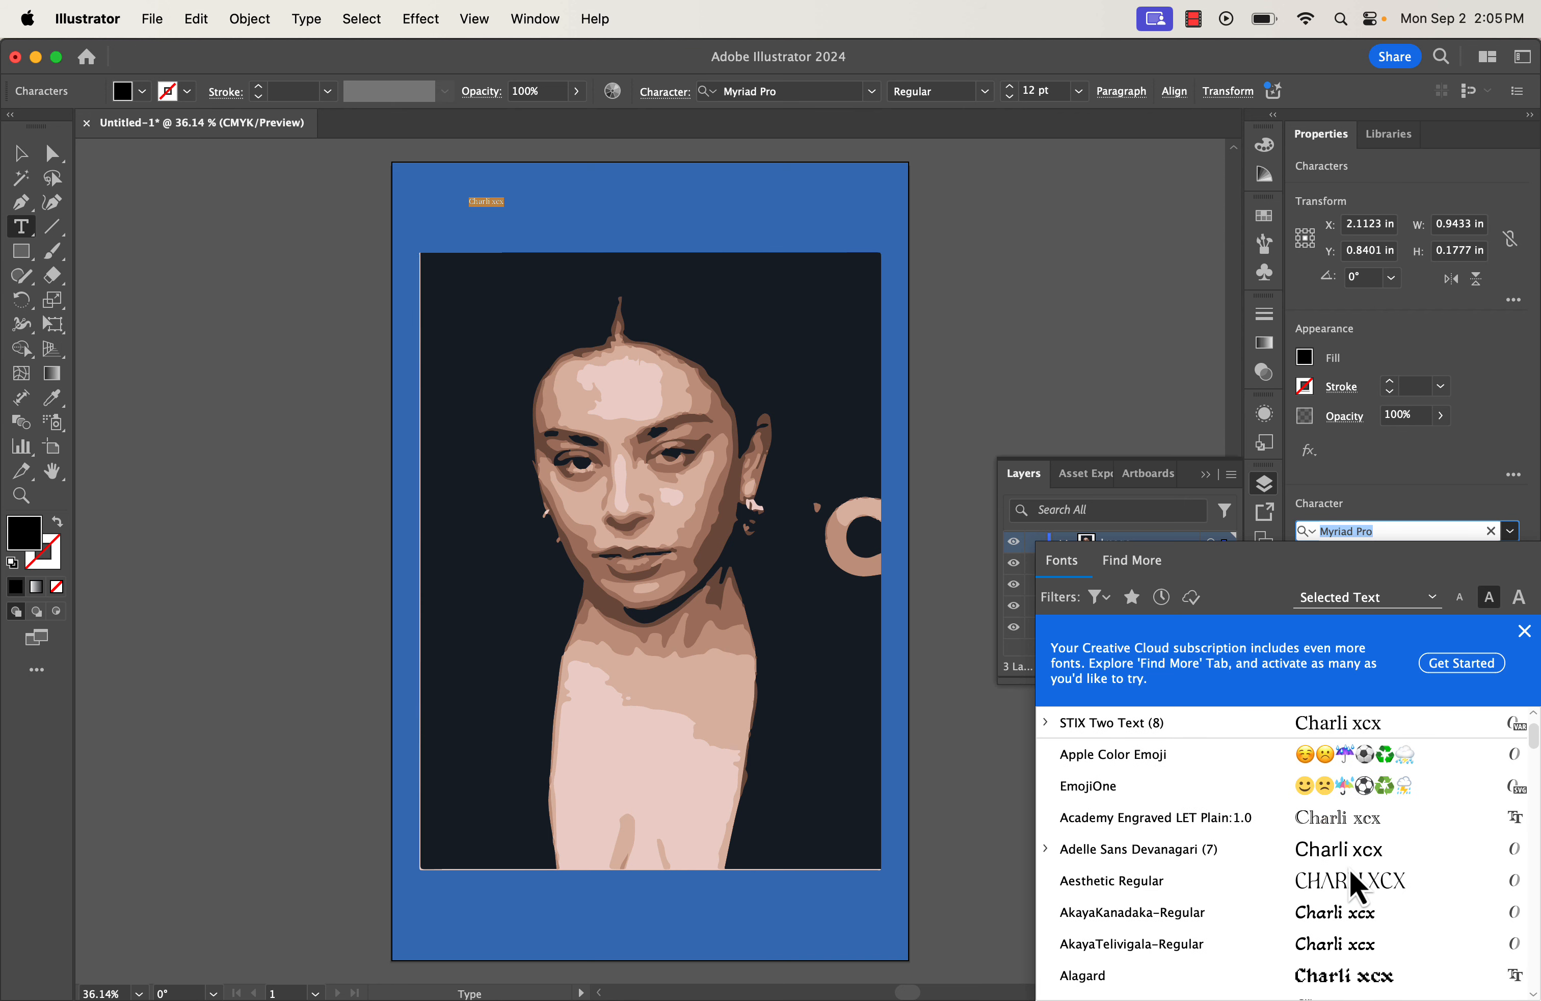
click(1359, 980)
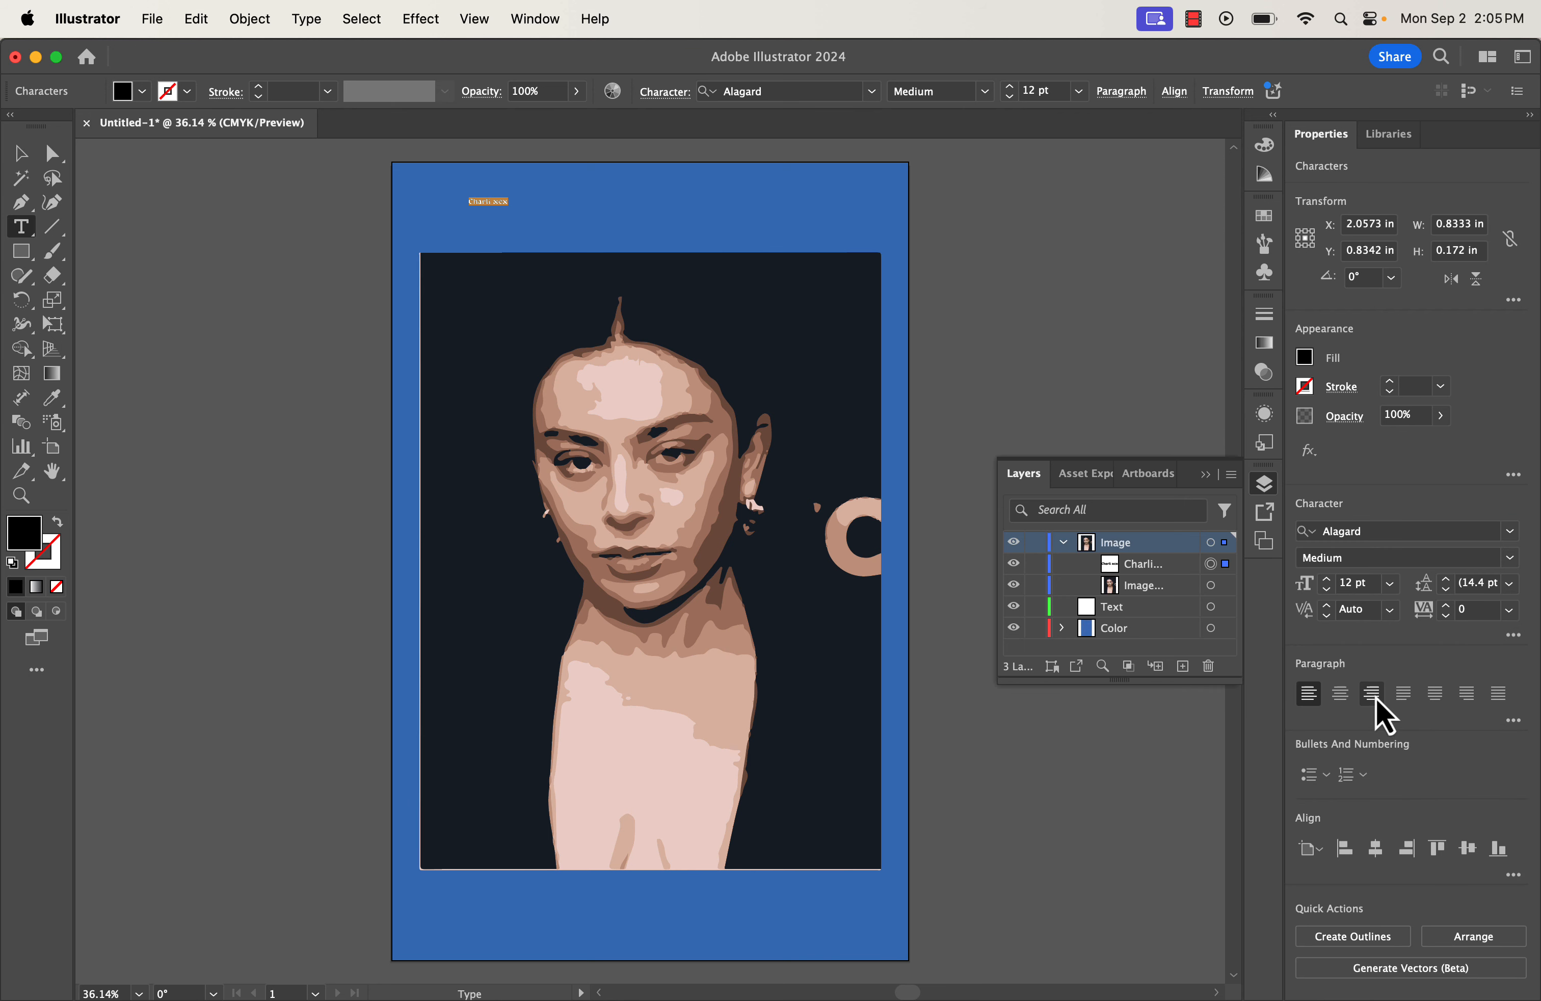
click(1392, 585)
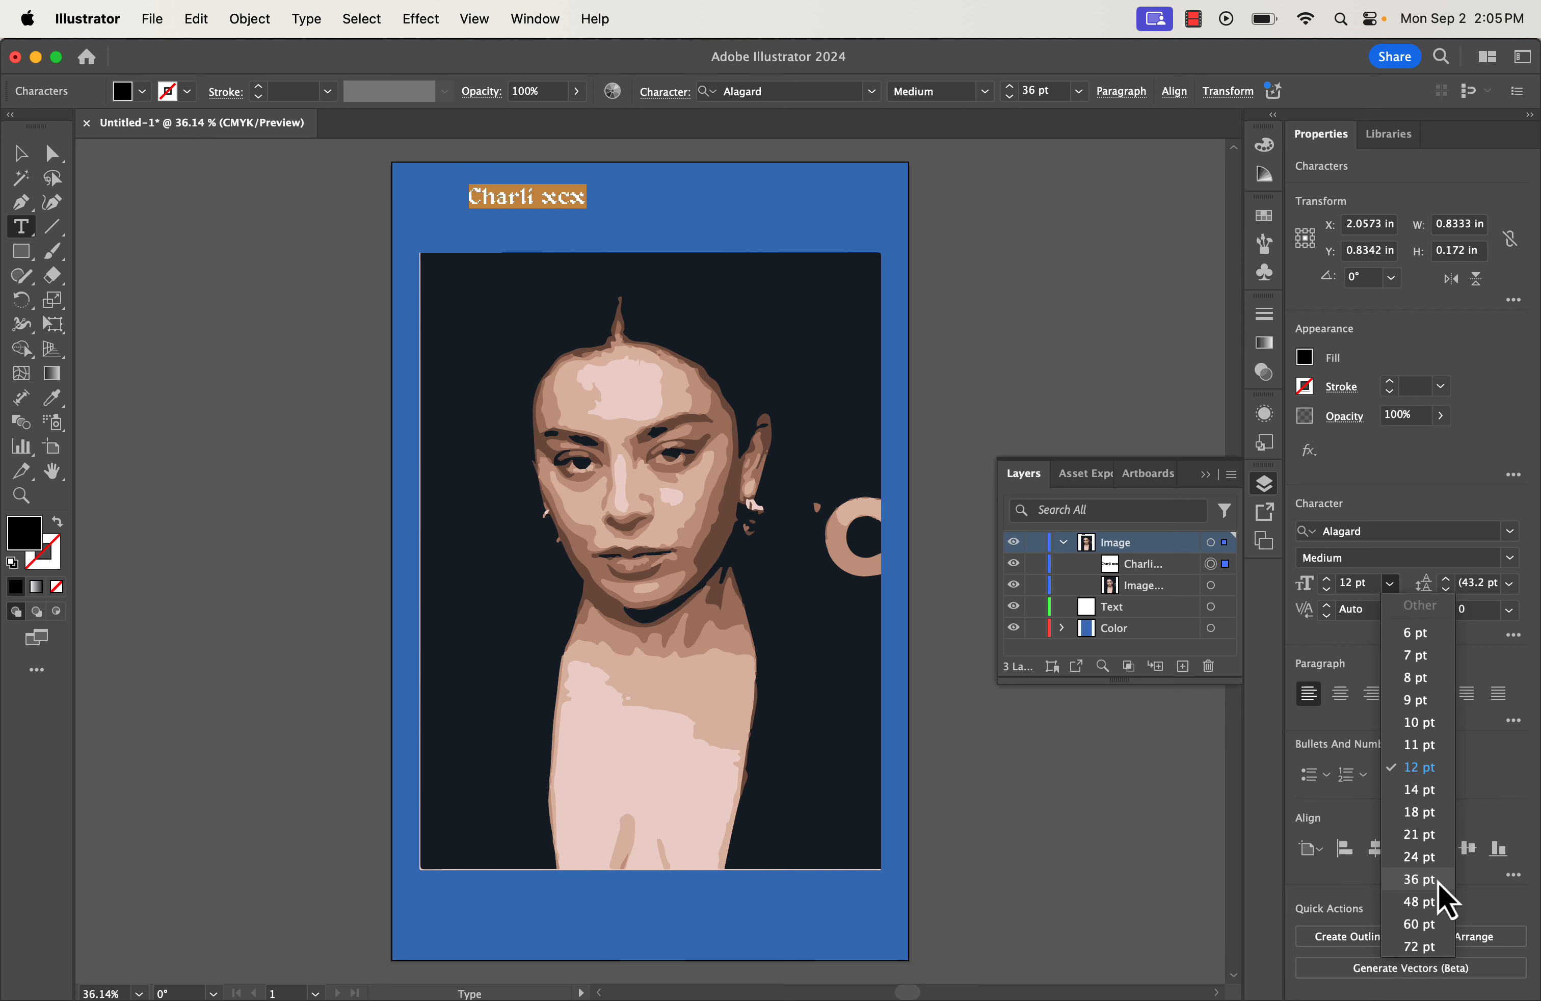
click(1435, 950)
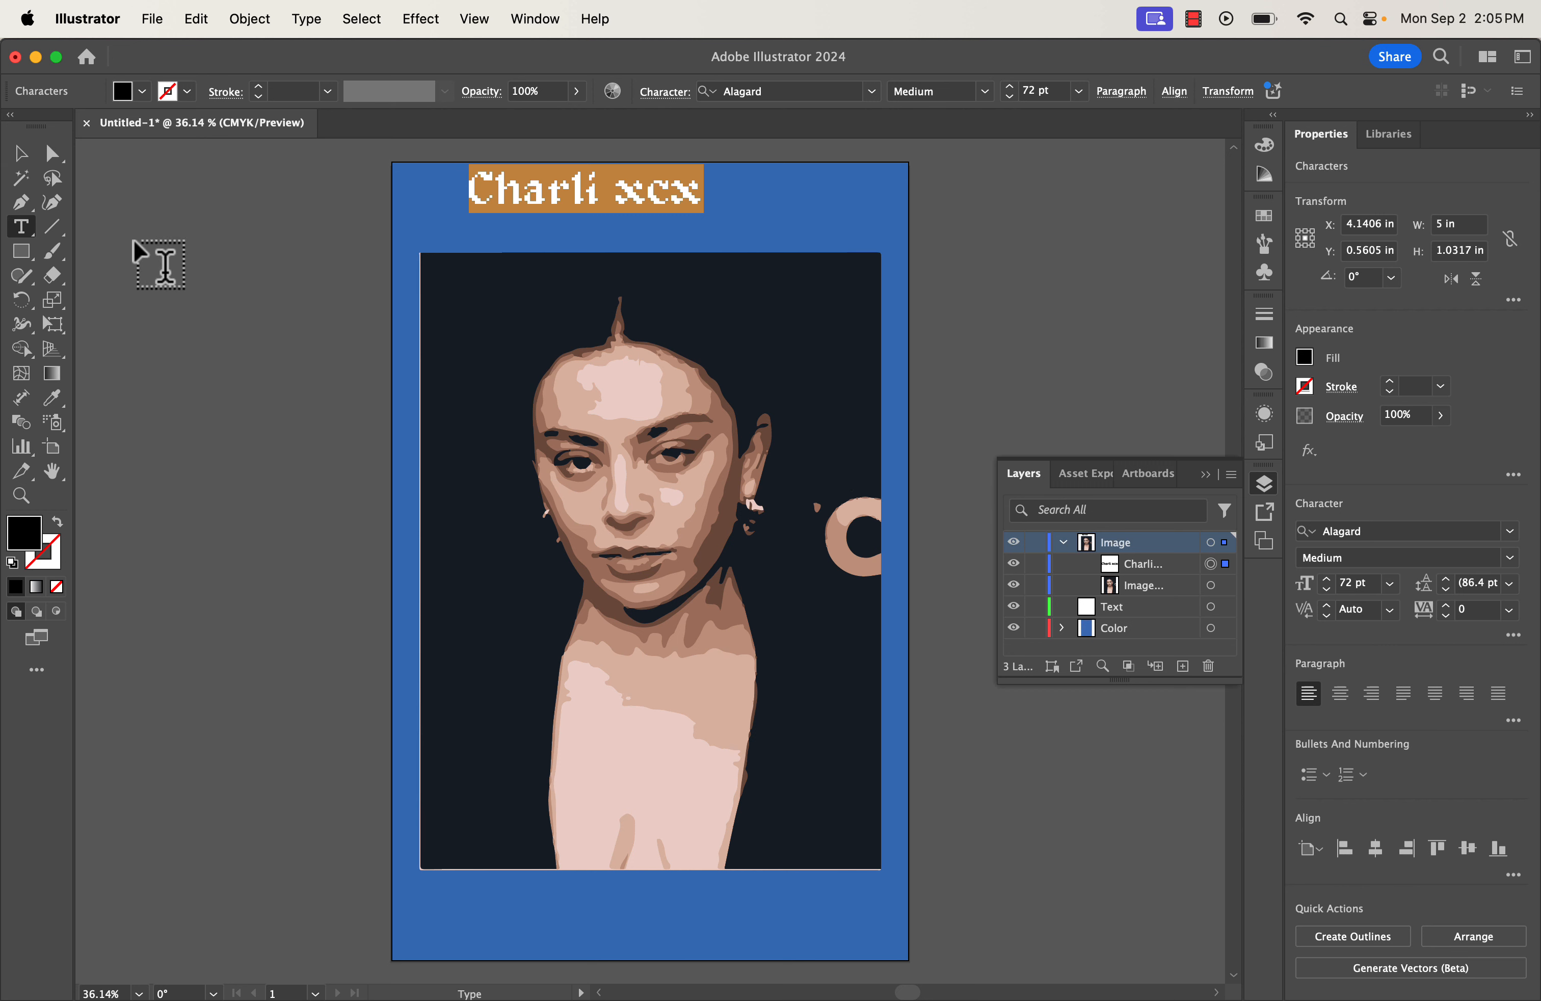
Enlarge the 'Charli xcx' title to 100 pt and centre it near the poster top.
click(23, 154)
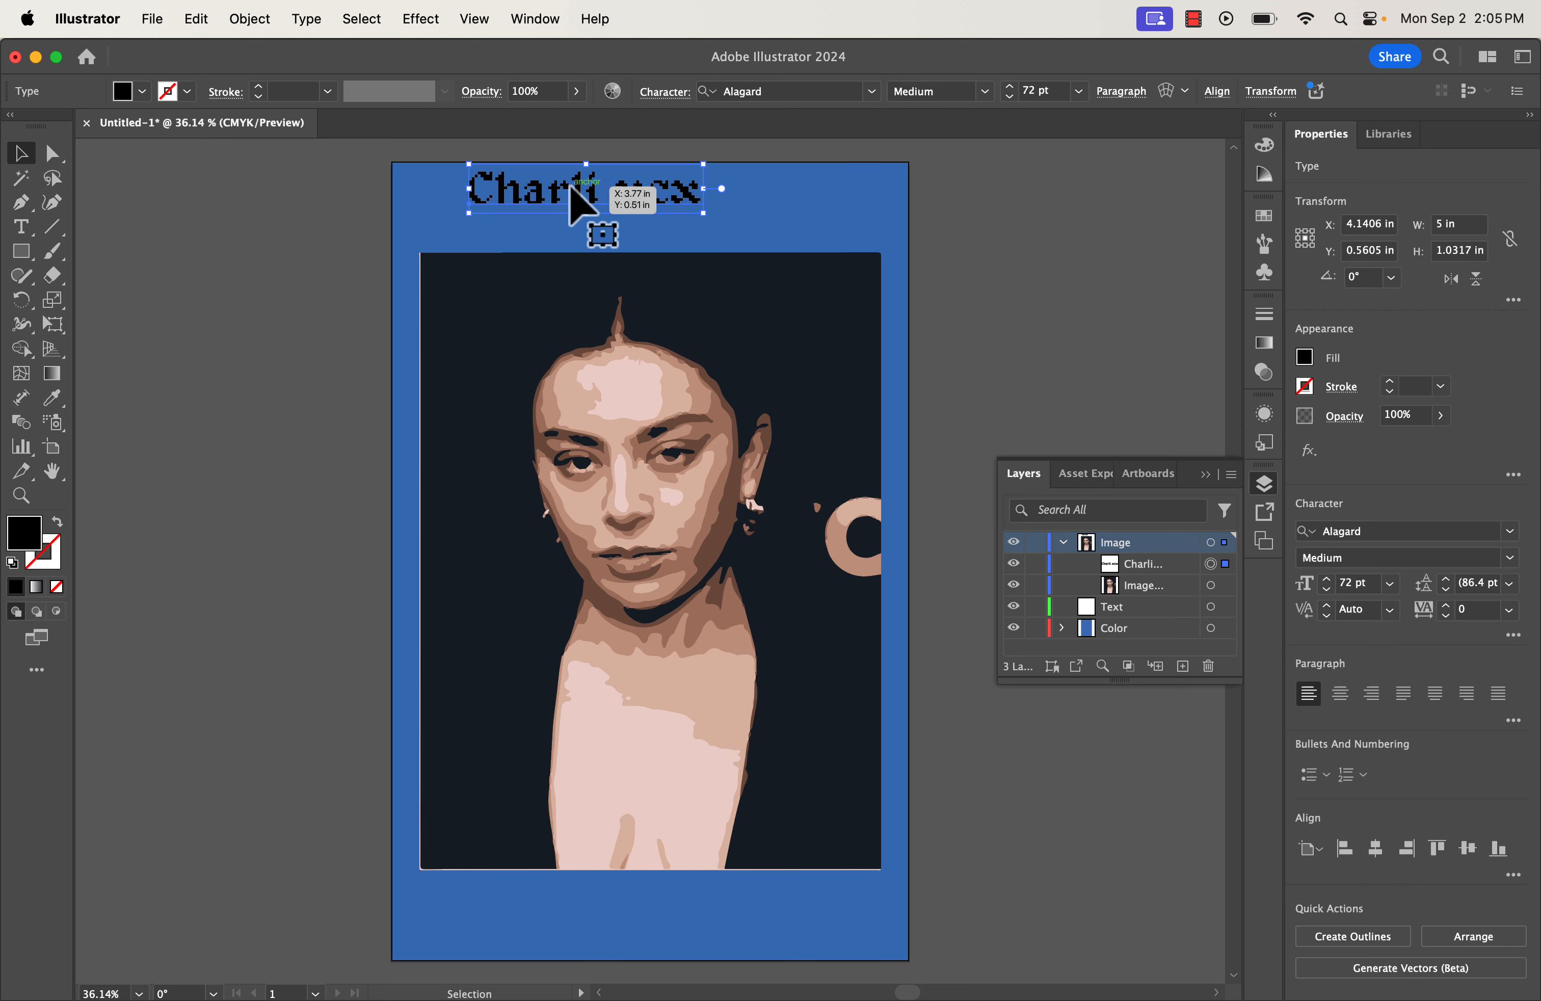
drag(584, 203, 640, 217)
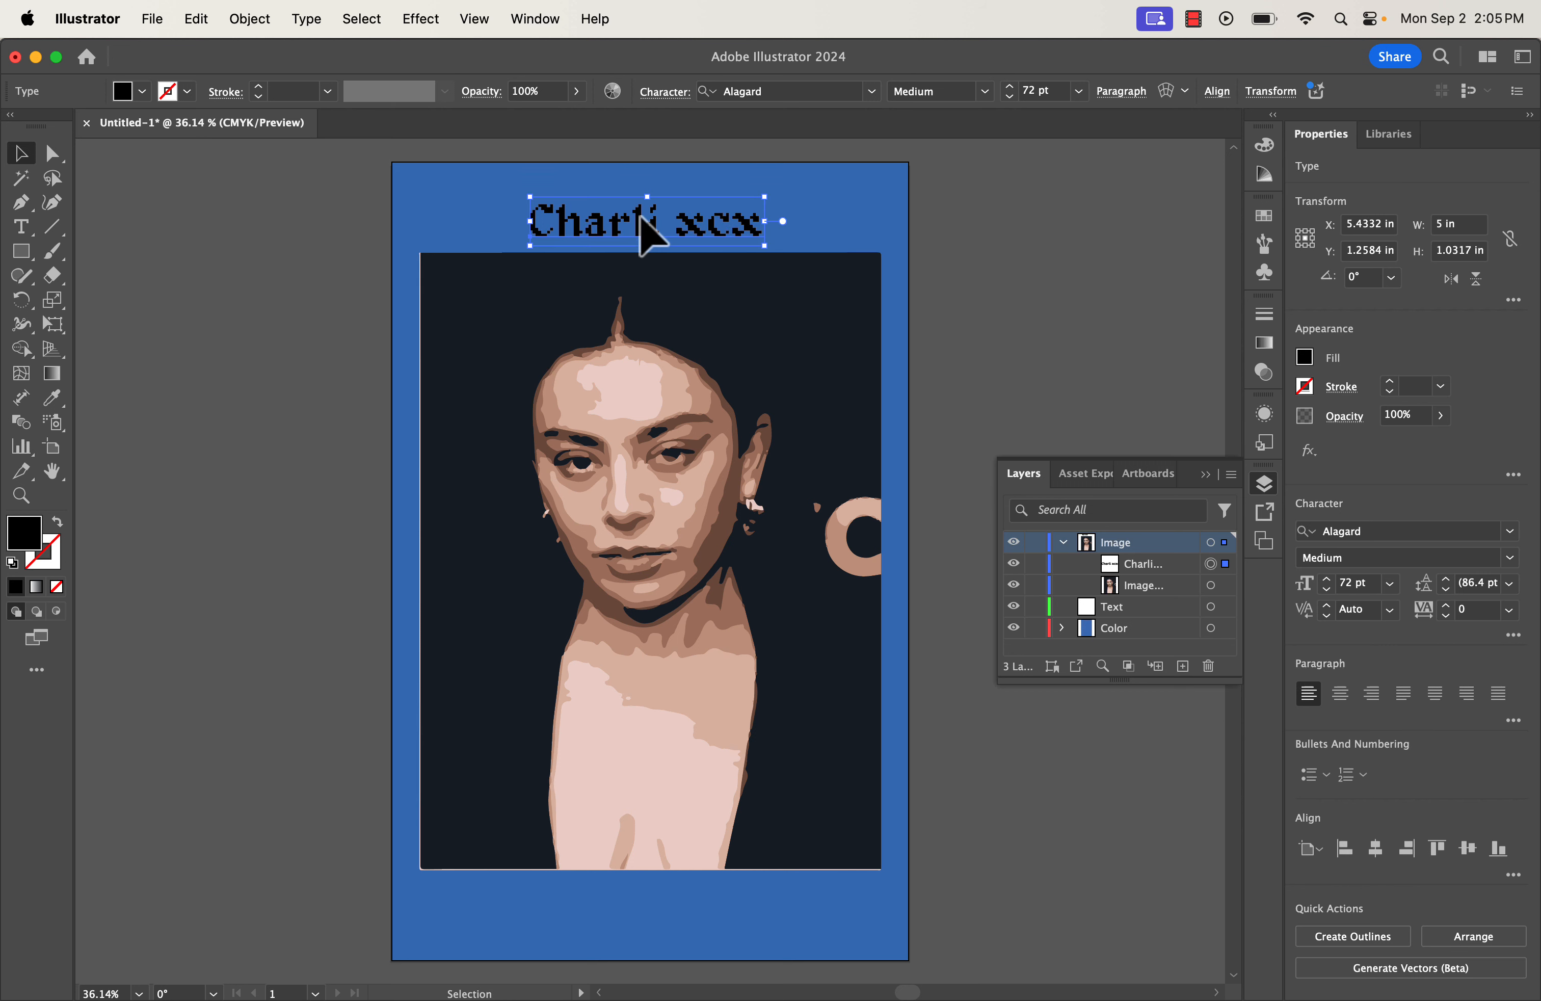
double_click(643, 235)
key(super+a)
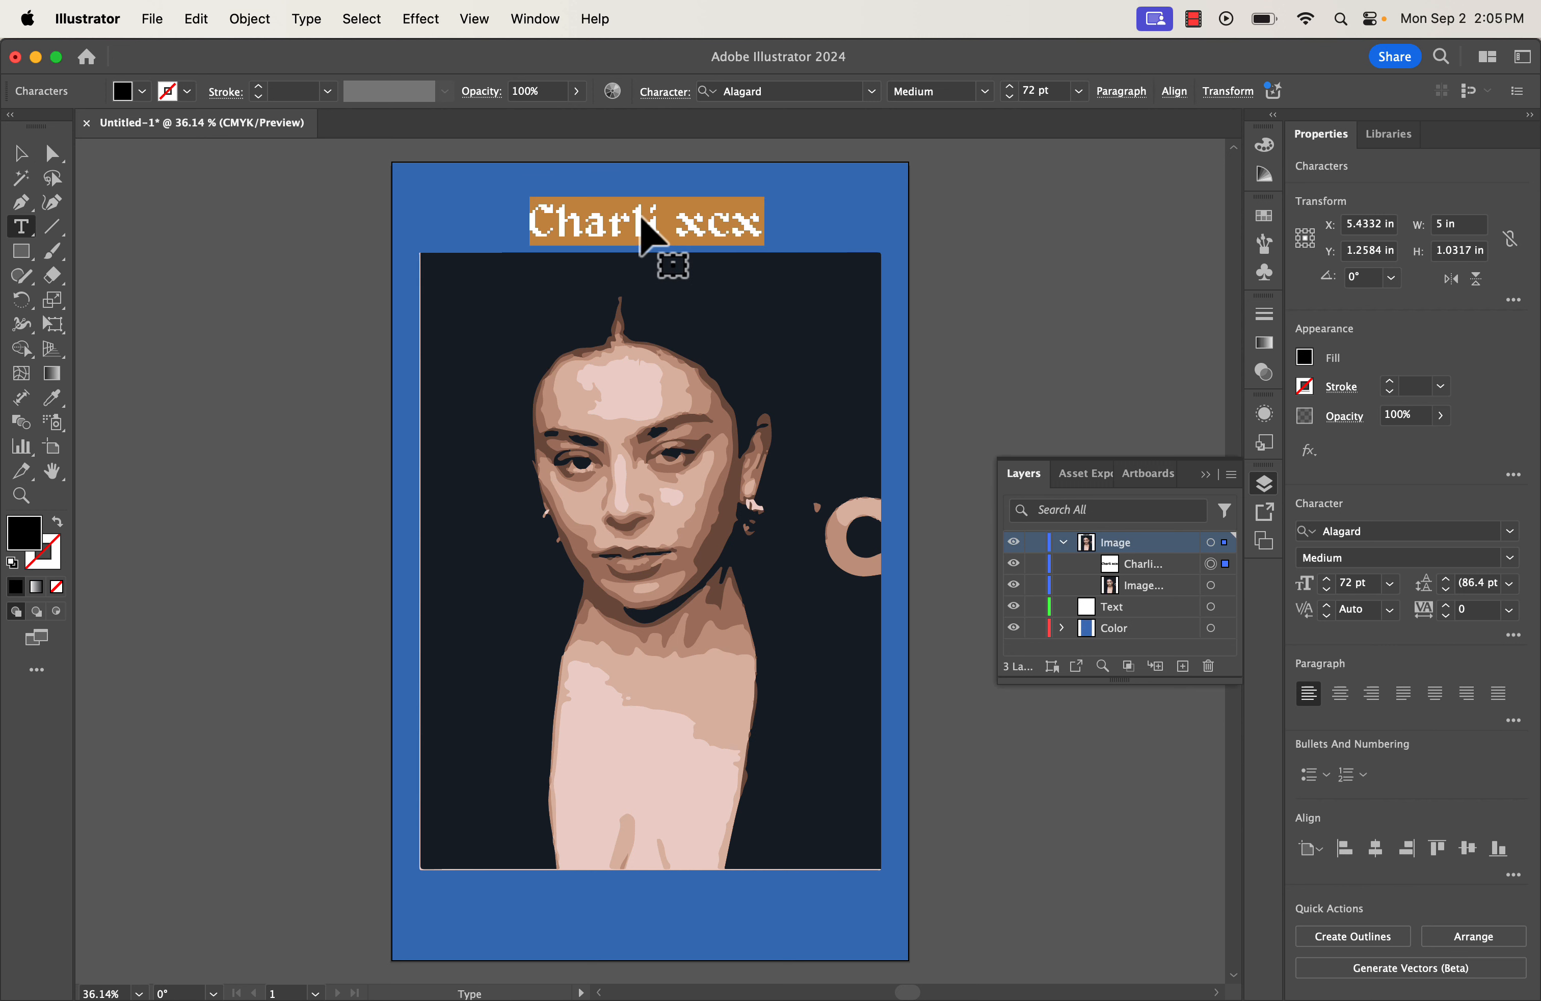
click(1352, 583)
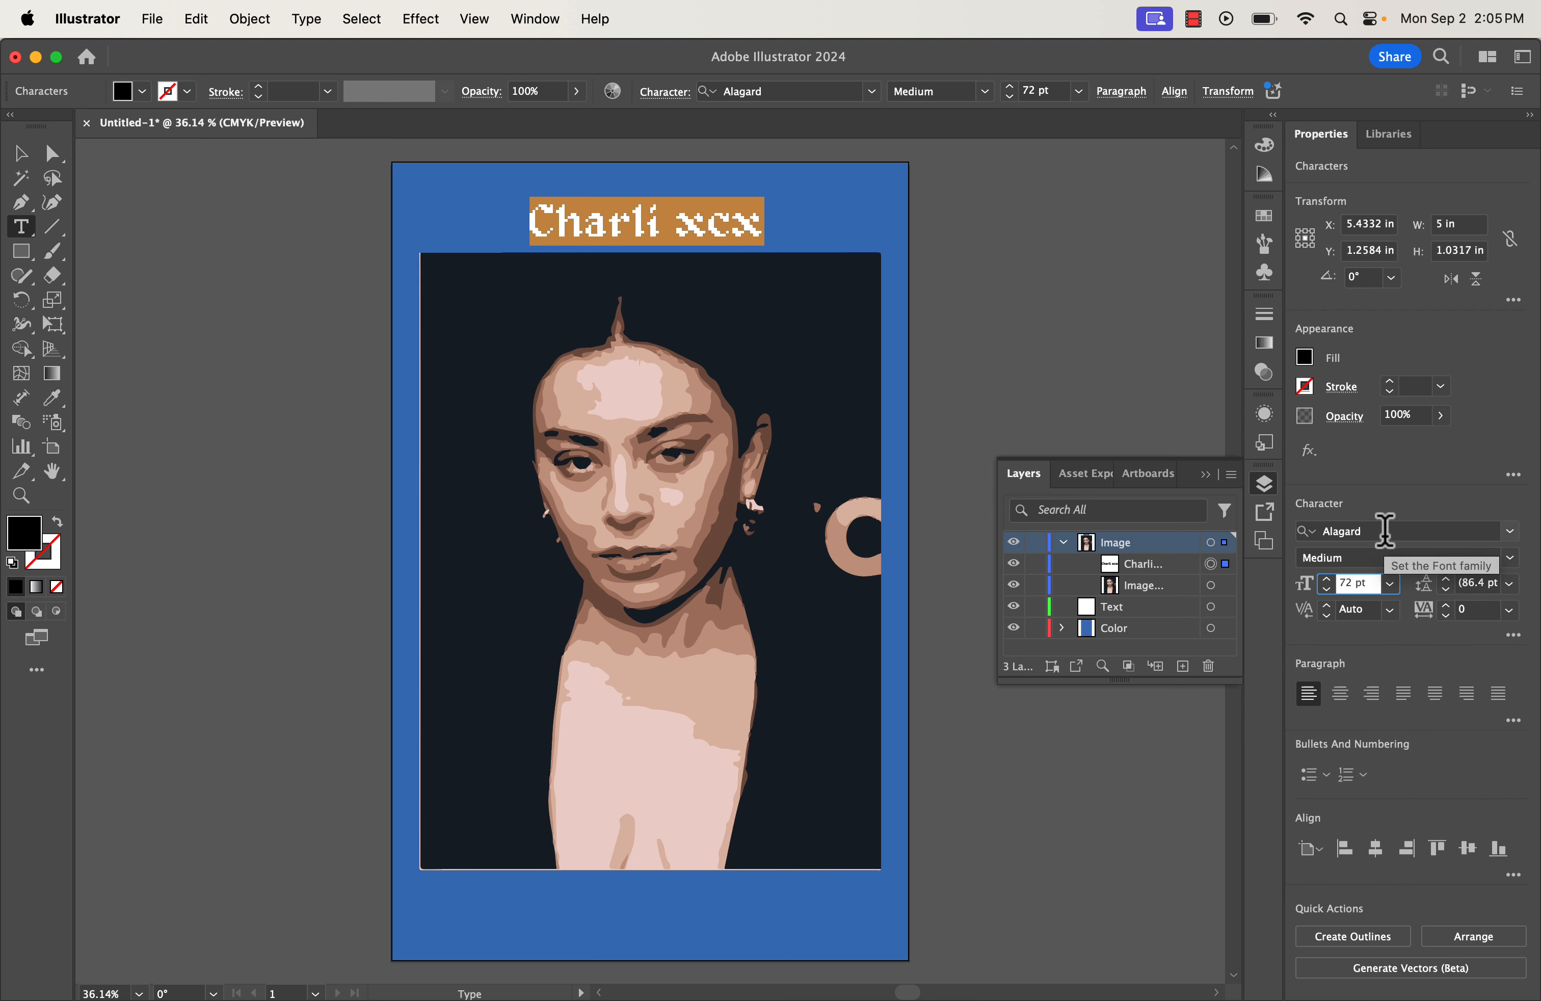
key(BackSpace)
key(BackSpace)
text(100)
key(Return)
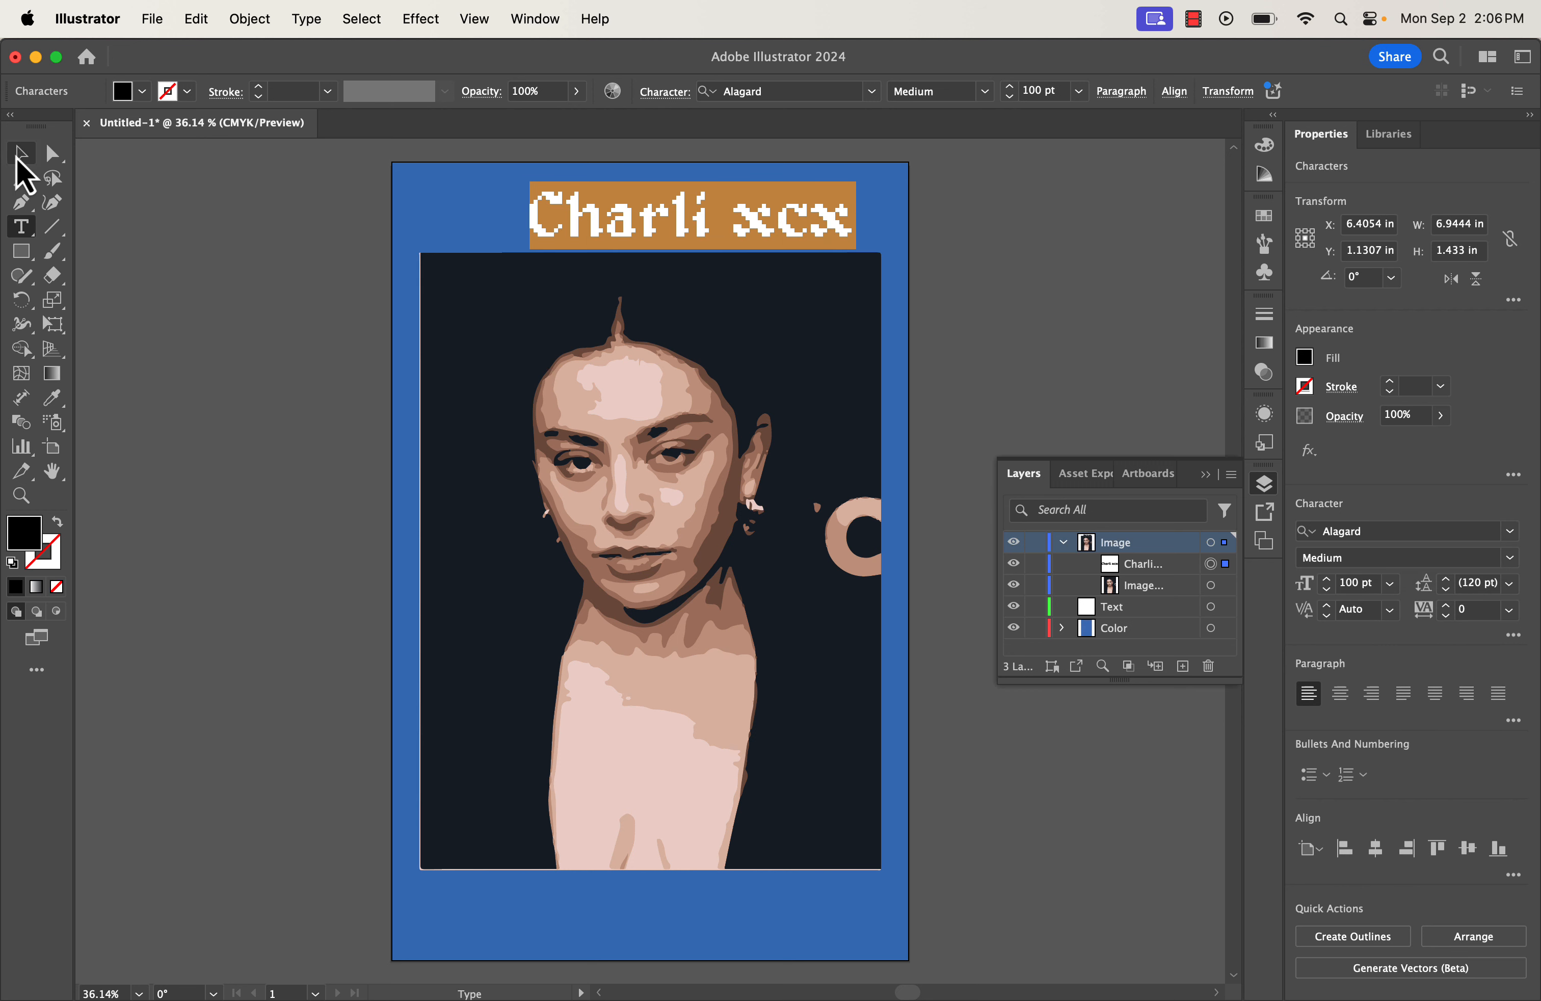
click(19, 156)
drag(687, 222, 648, 215)
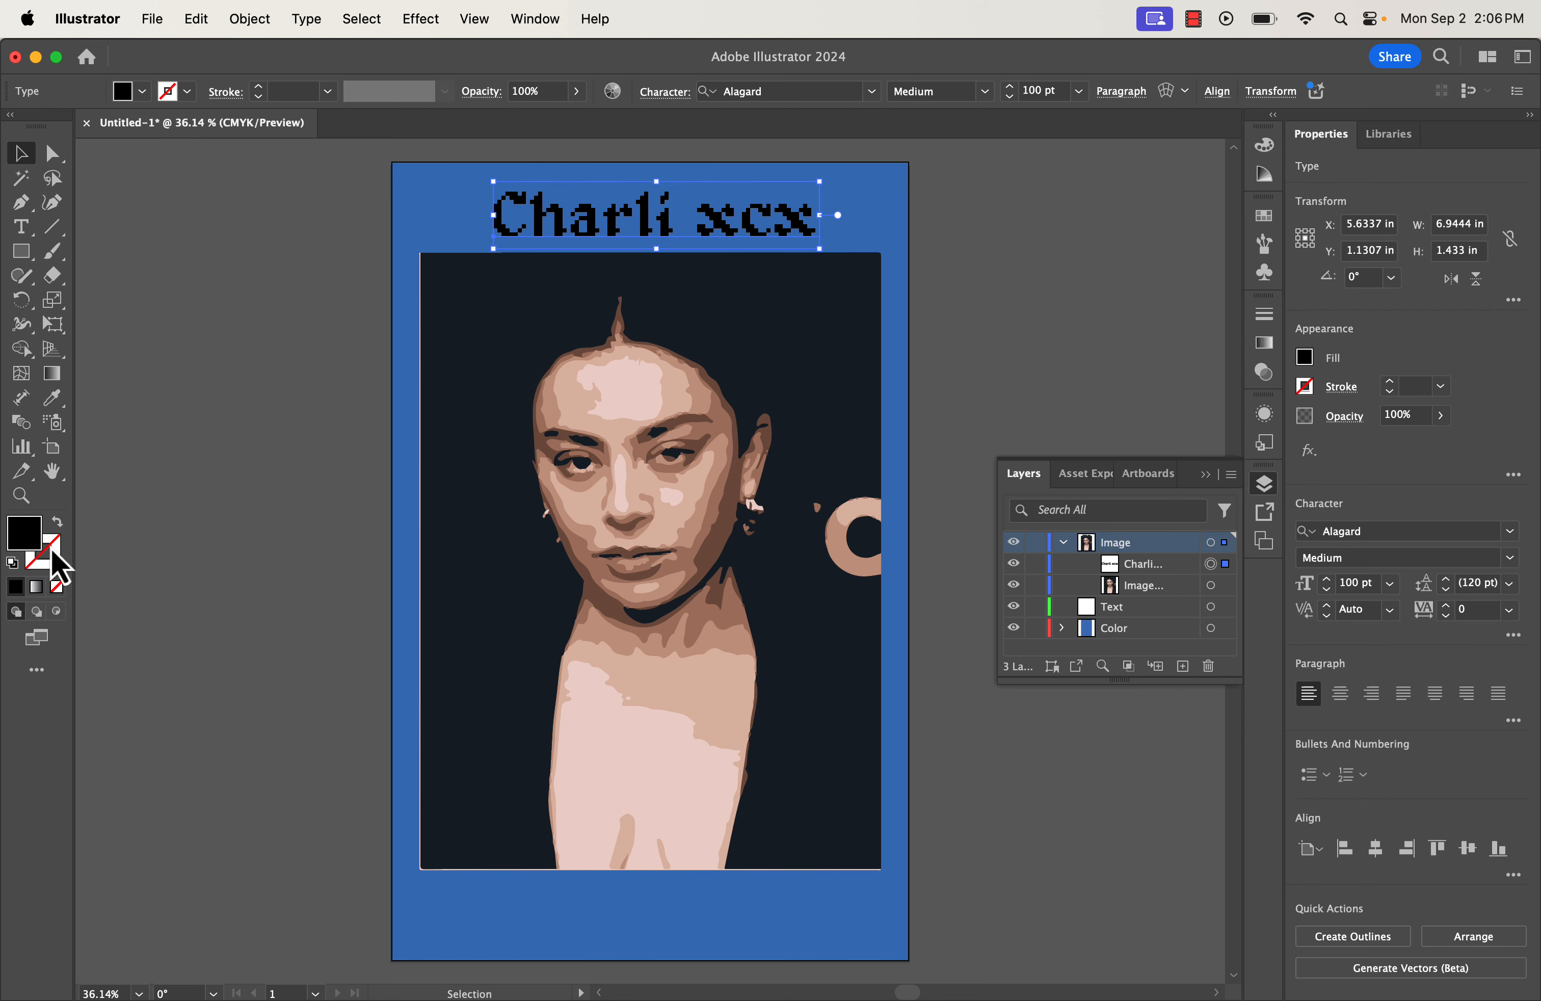
Fill the 'Charli xcx' title with bright red E8104E, then deselect it.
triple_click(547, 215)
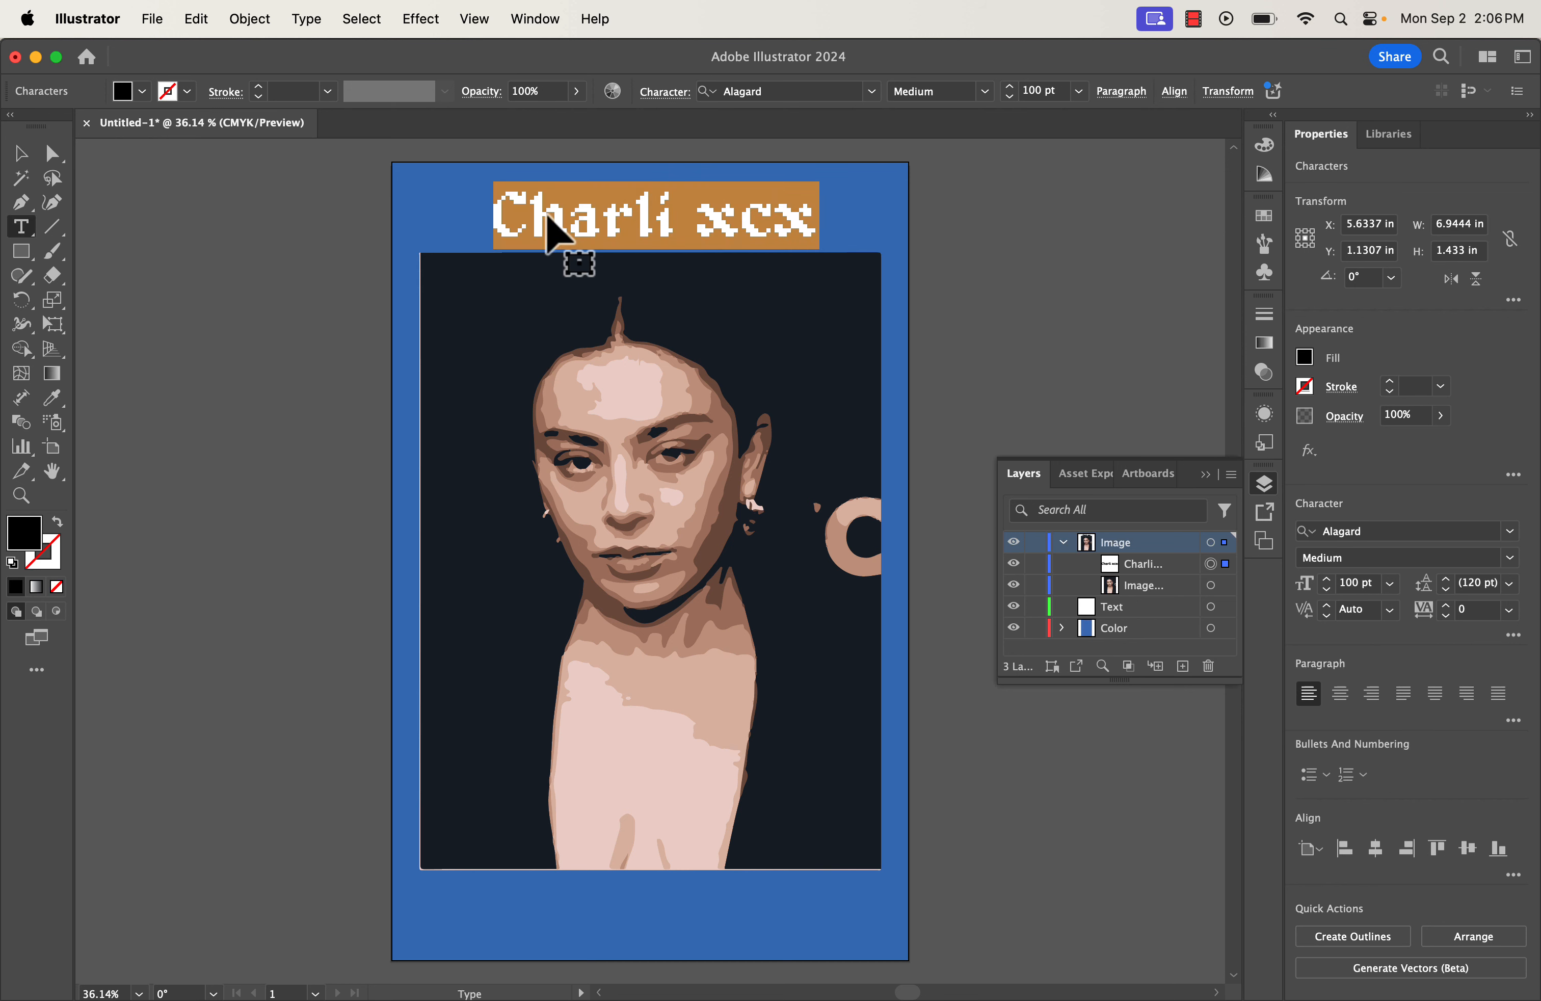
double_click(30, 548)
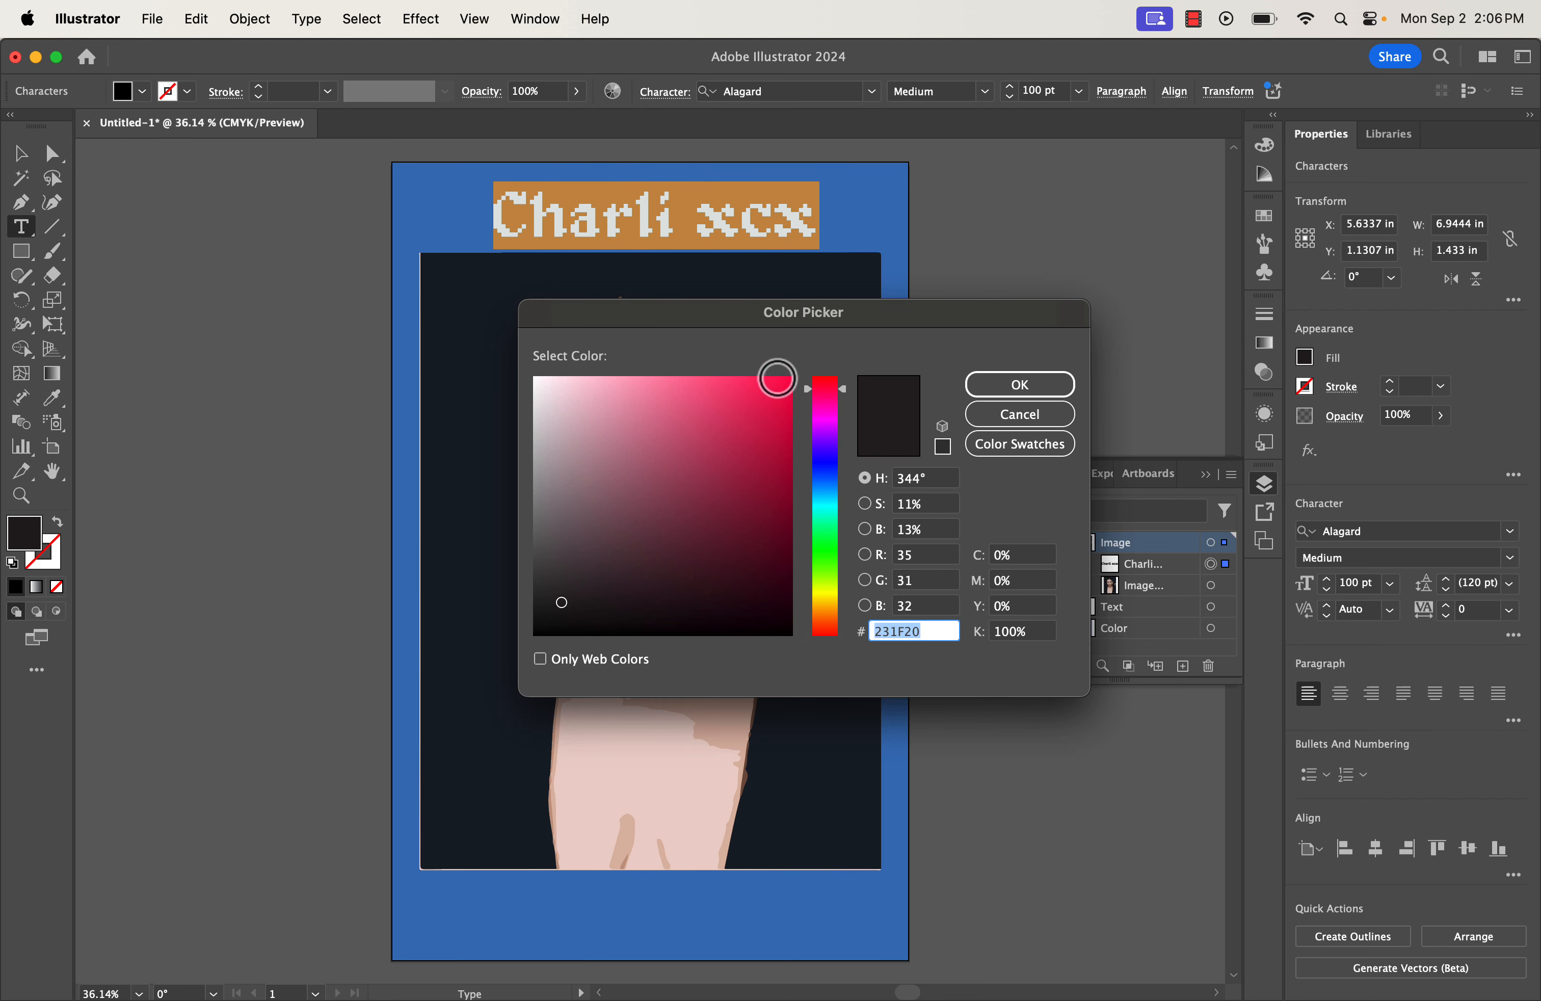
click(775, 399)
click(1018, 387)
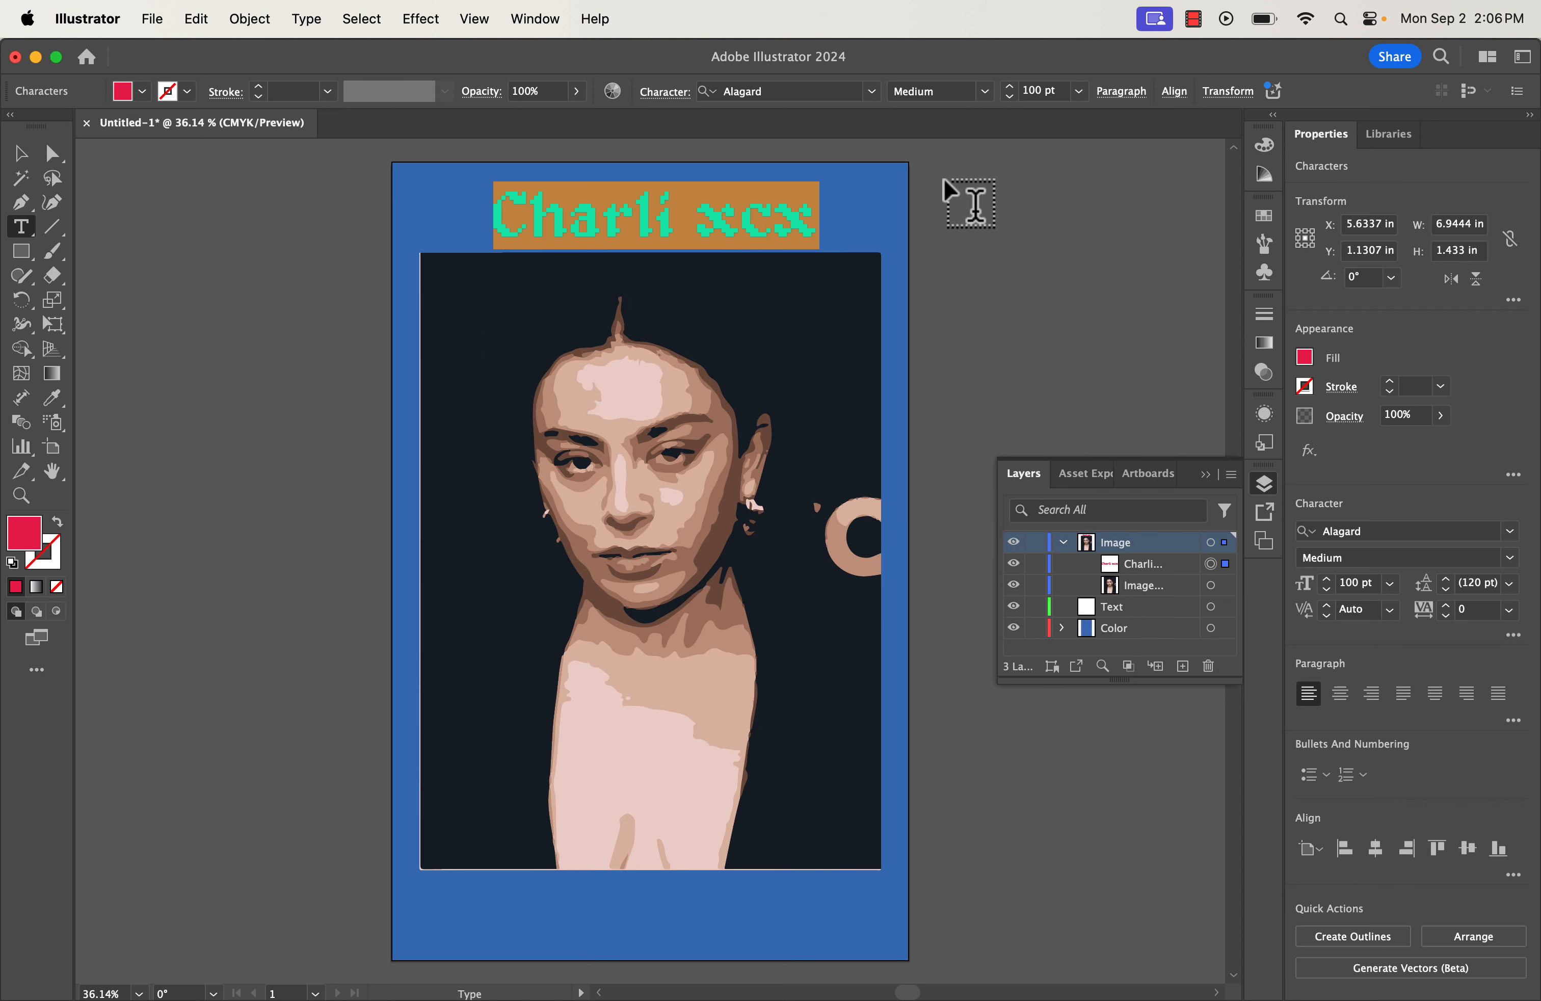
click(19, 154)
click(204, 283)
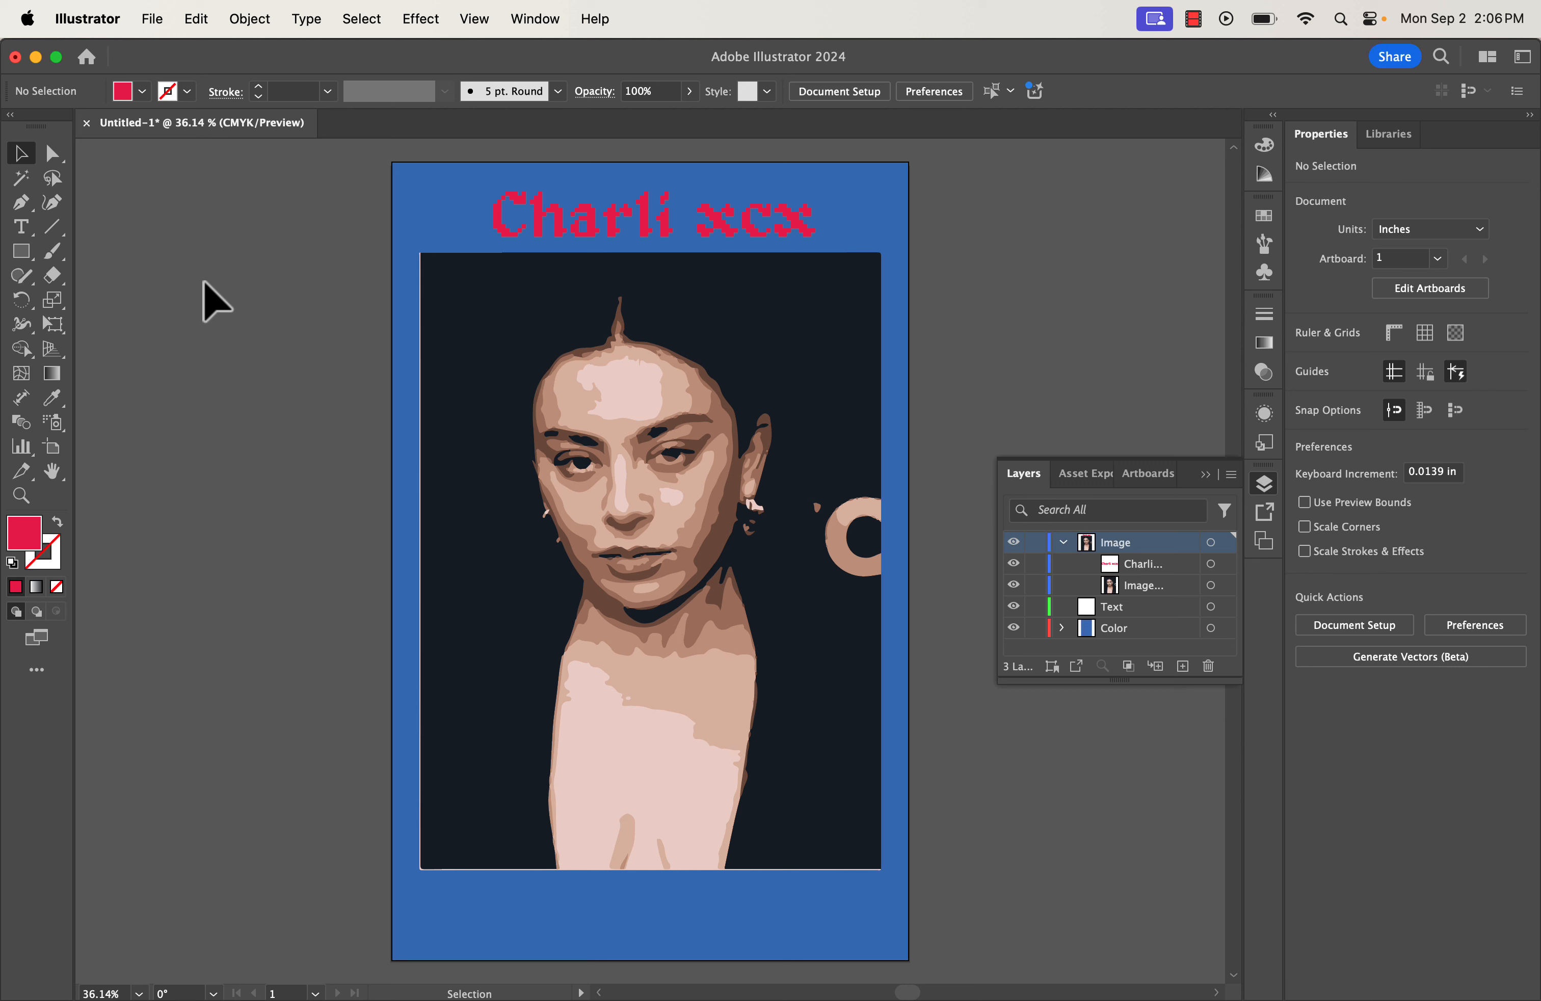
Undo the red fill so the Charli xcx title is black again.
key(super+z)
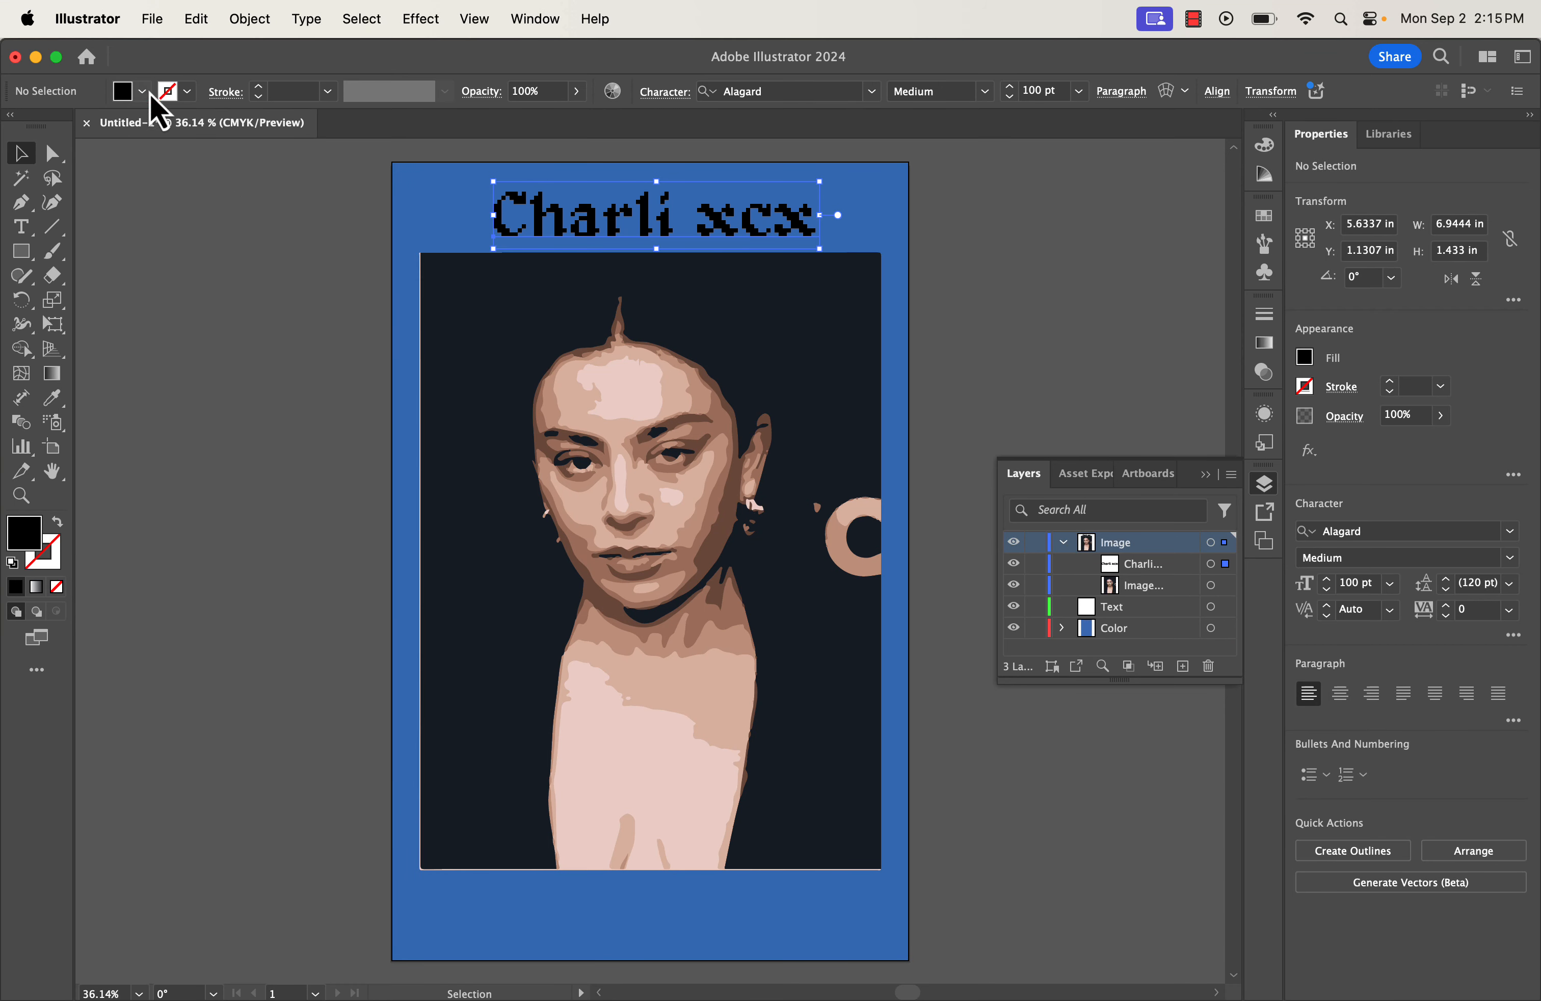
Skip the cloud-document save and open Export As for Untitled-1.pdf on the Desktop.
click(149, 19)
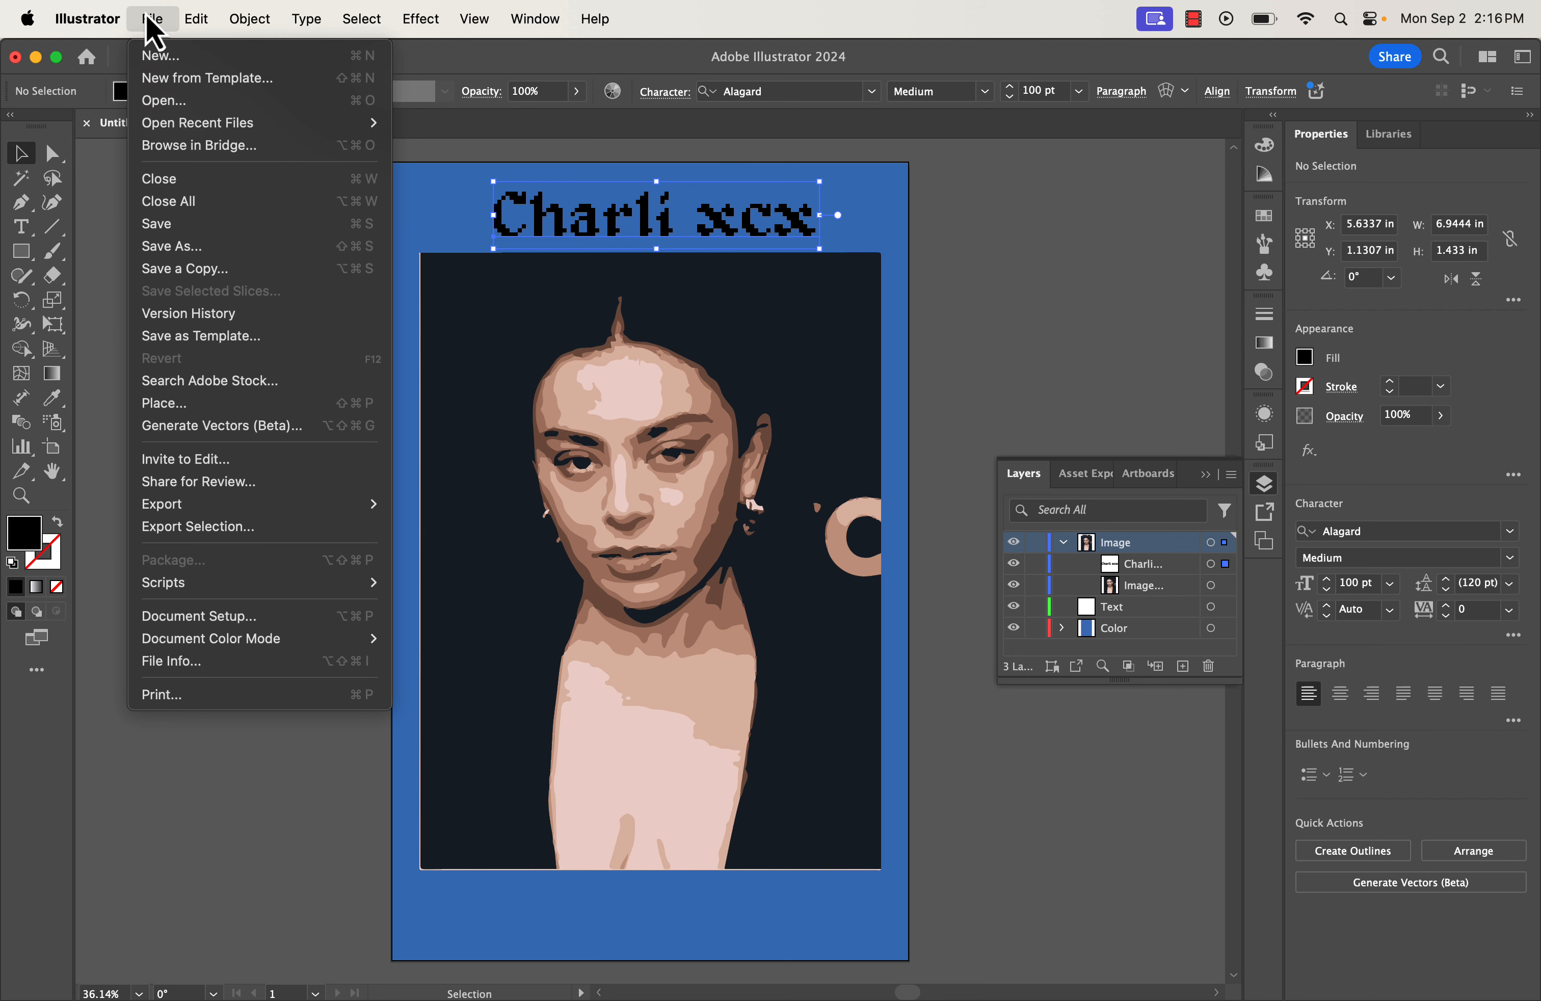
click(180, 247)
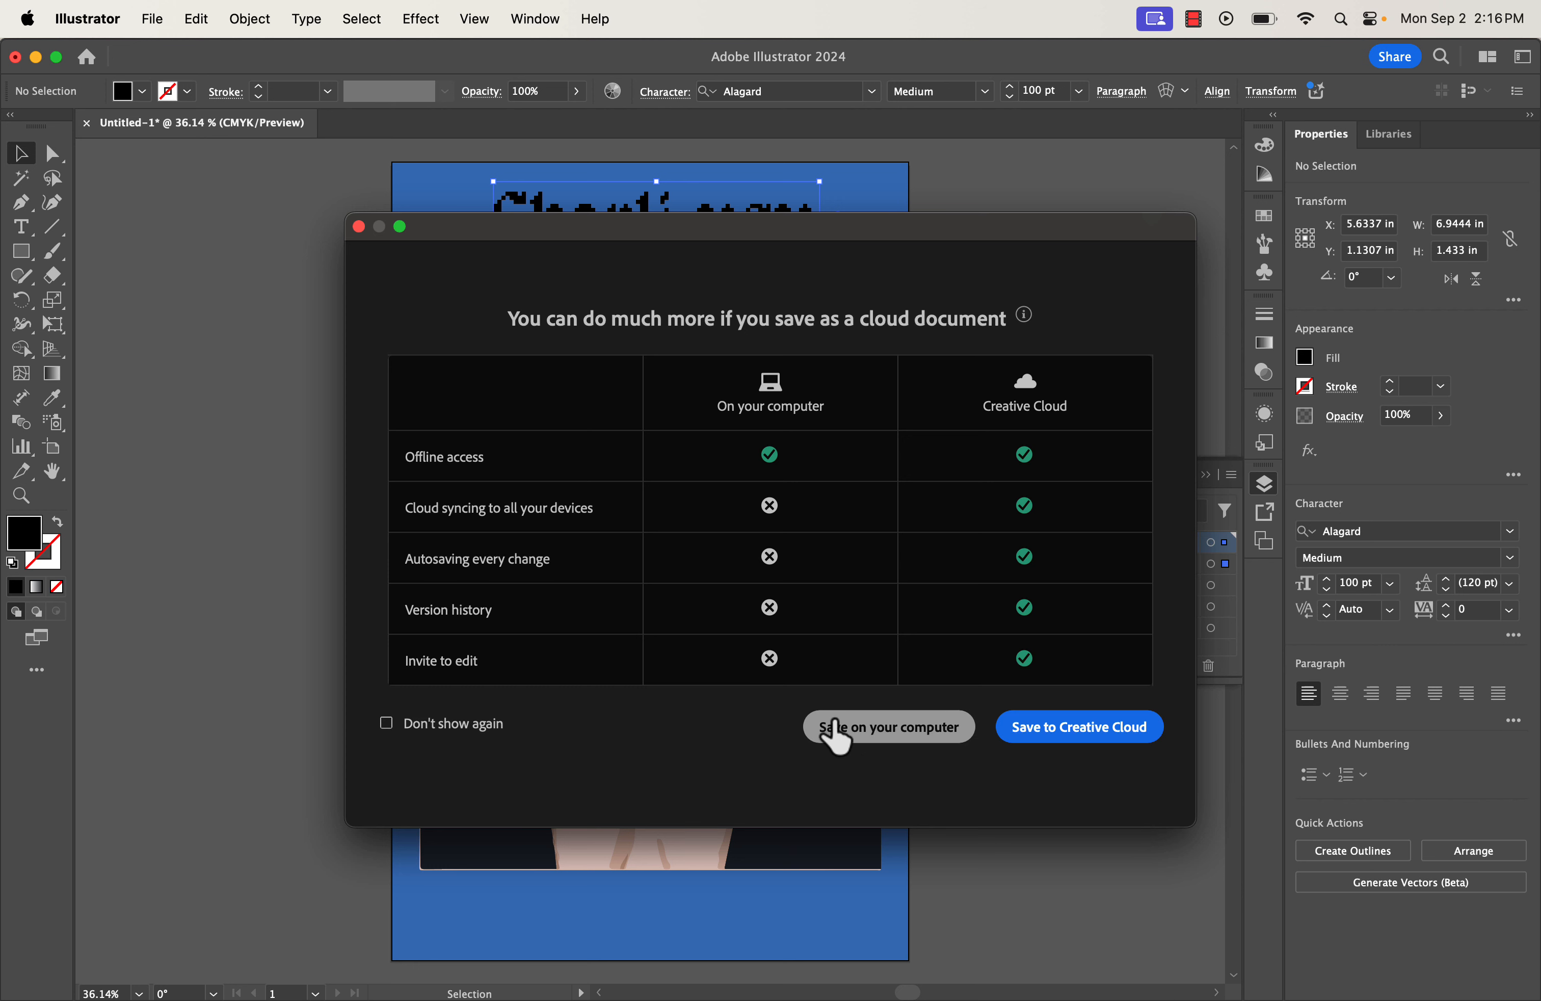
click(356, 226)
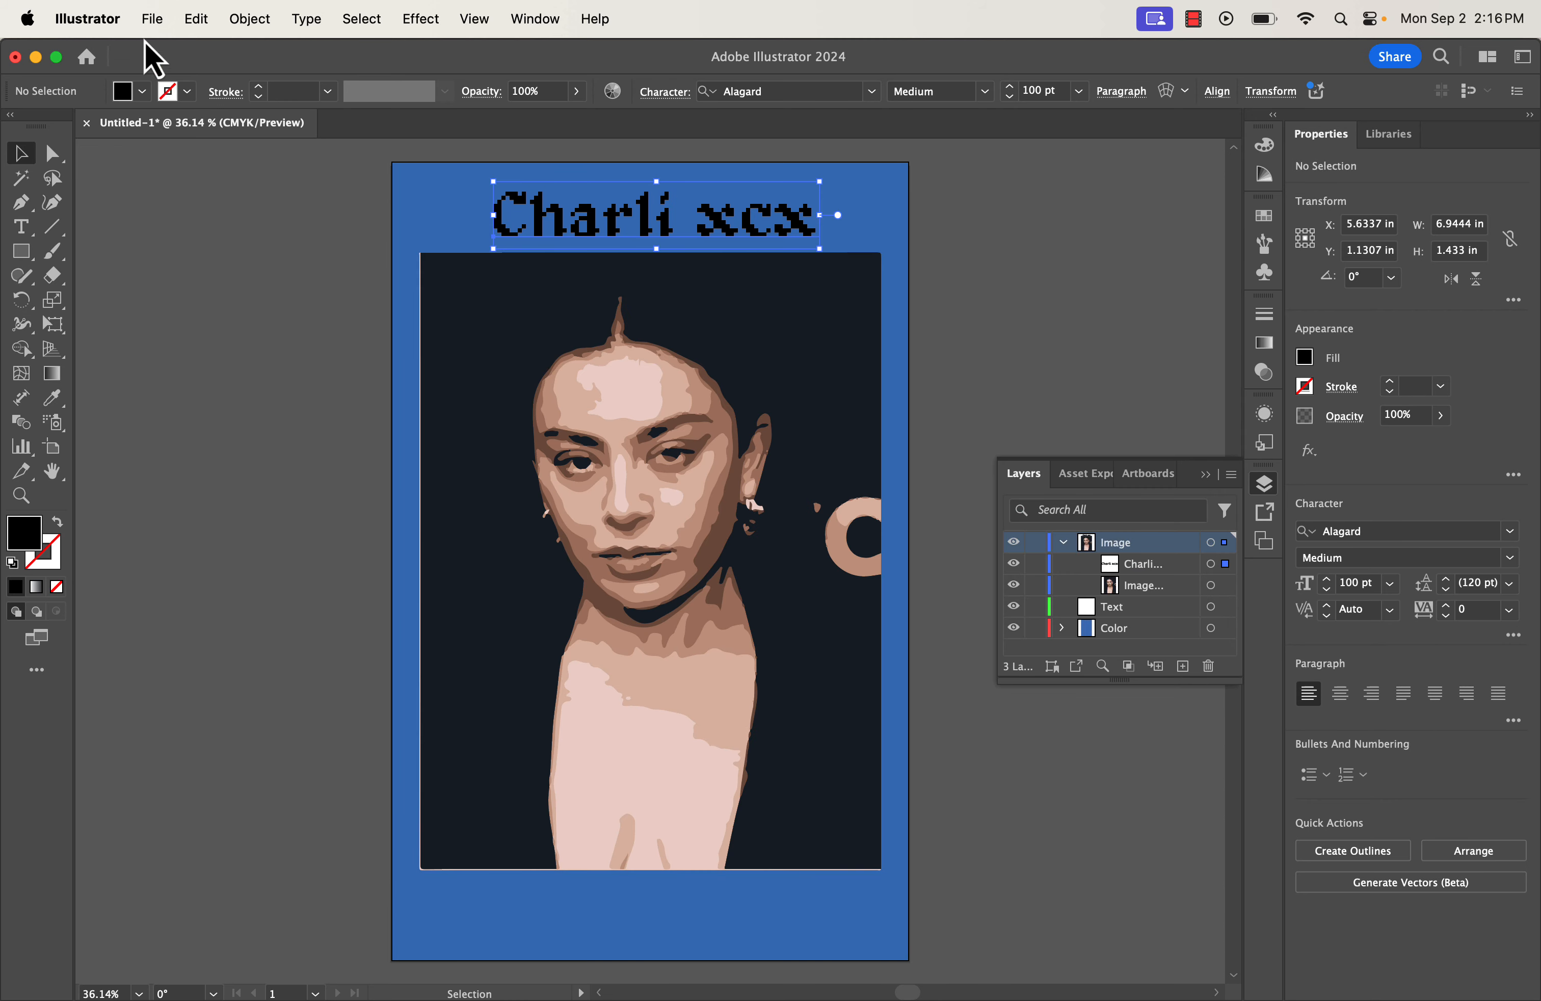
click(153, 20)
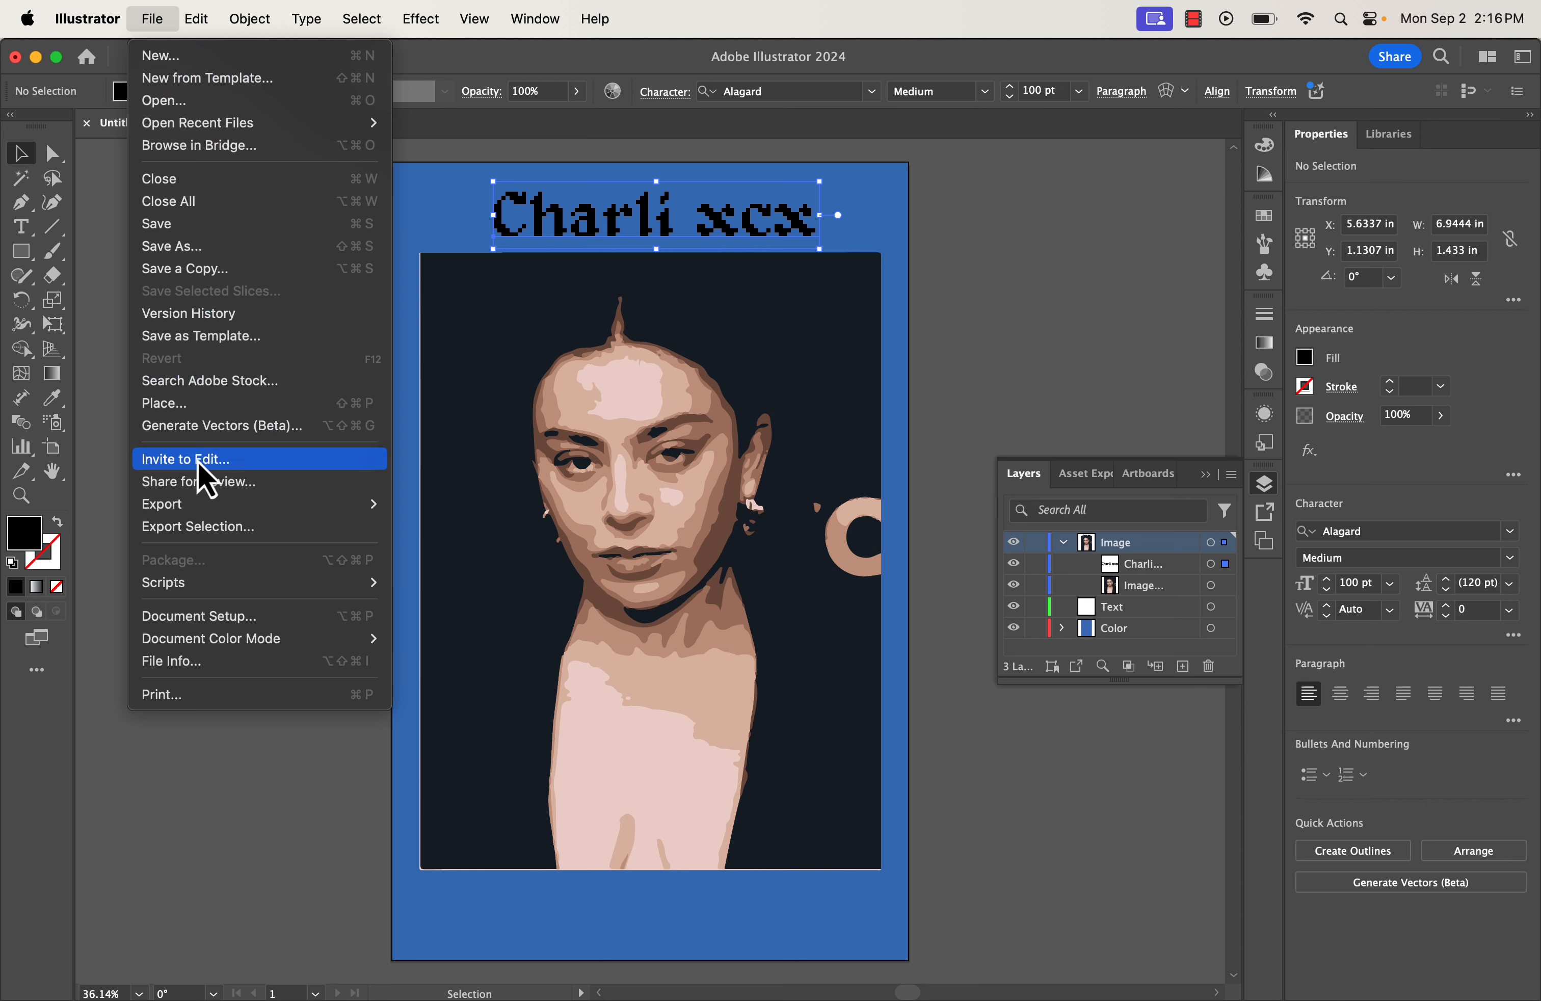
mouse_move(210, 510)
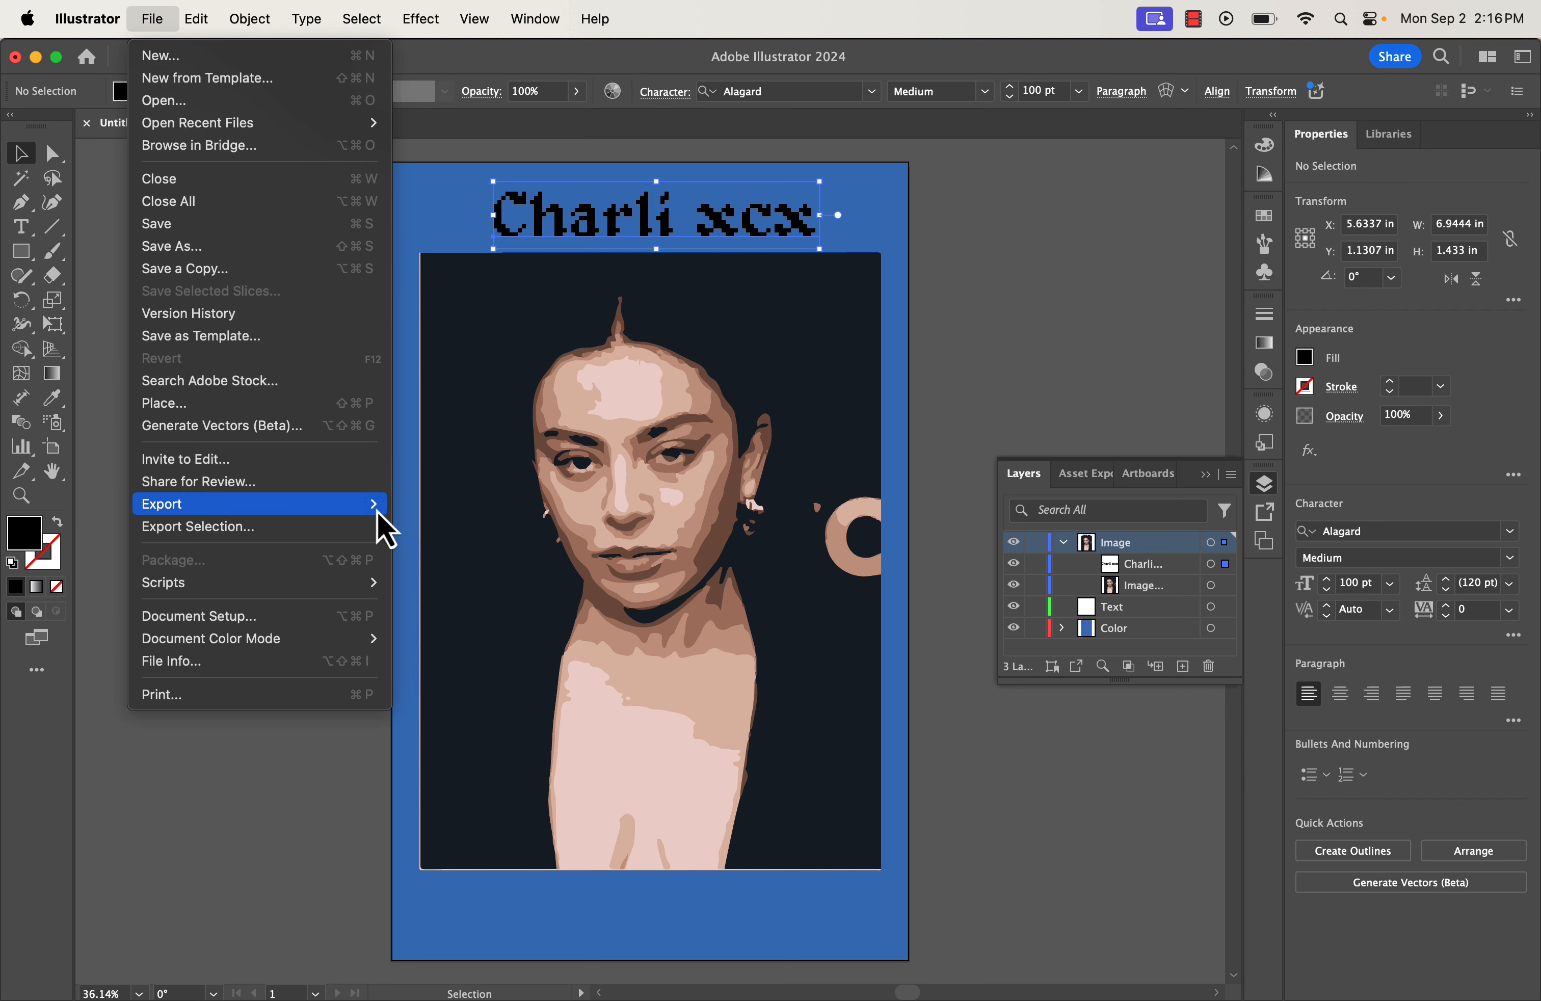
click(429, 538)
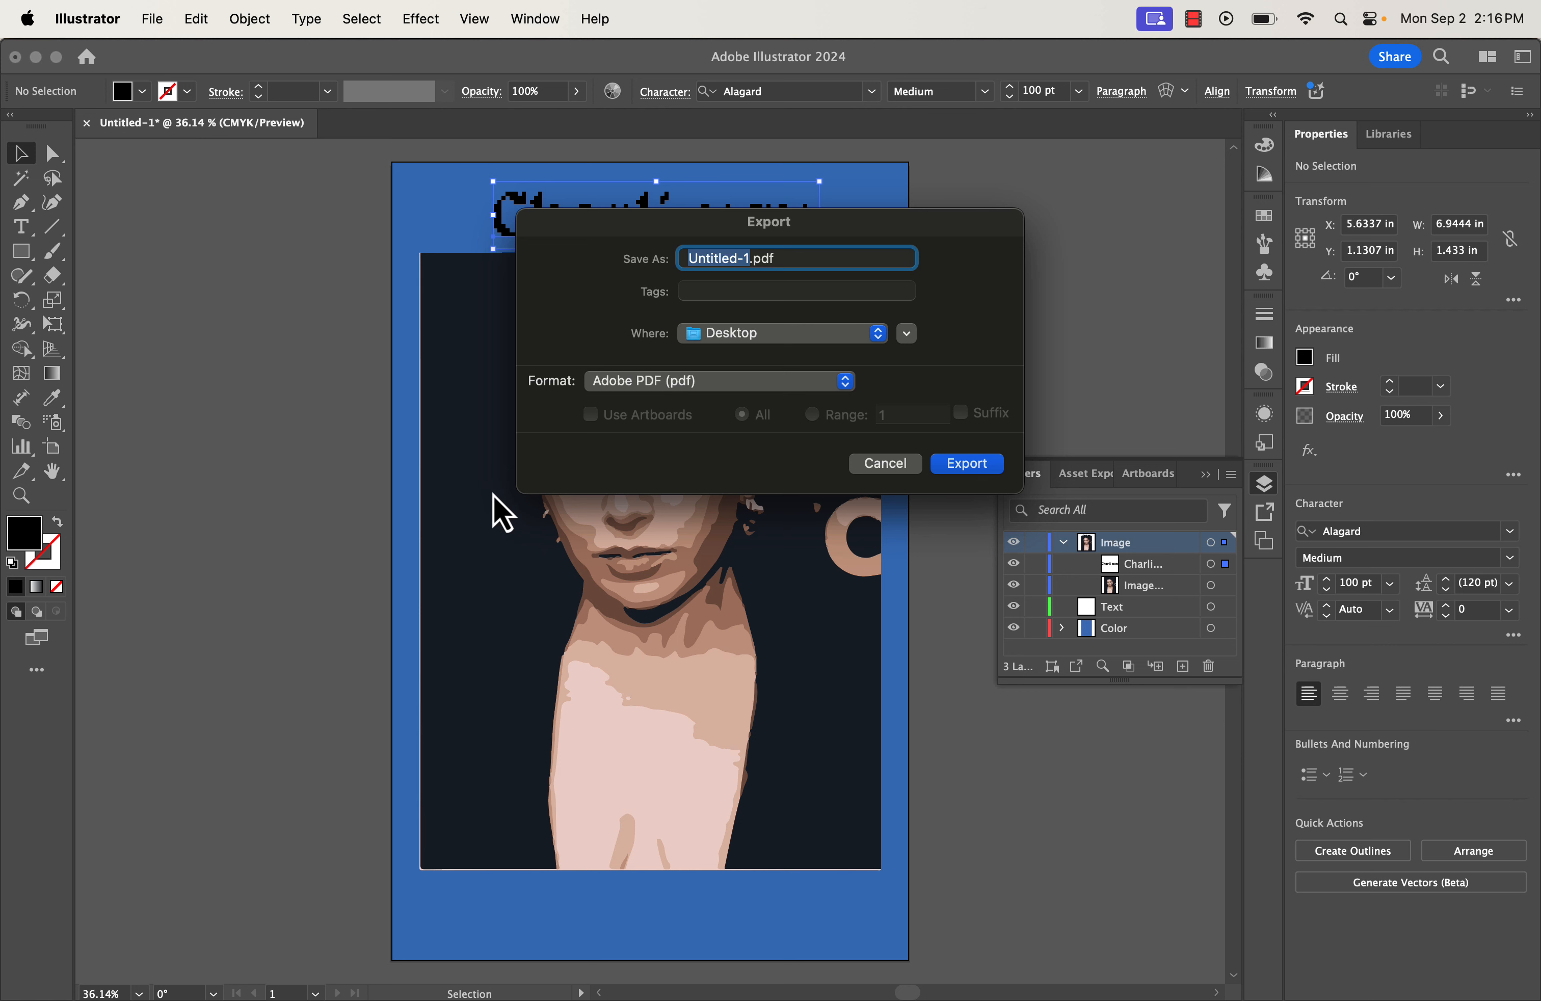
Export as Adobe PDF named Charli-xcx with the Smallest File Size preset, replacing the old file.
click(846, 383)
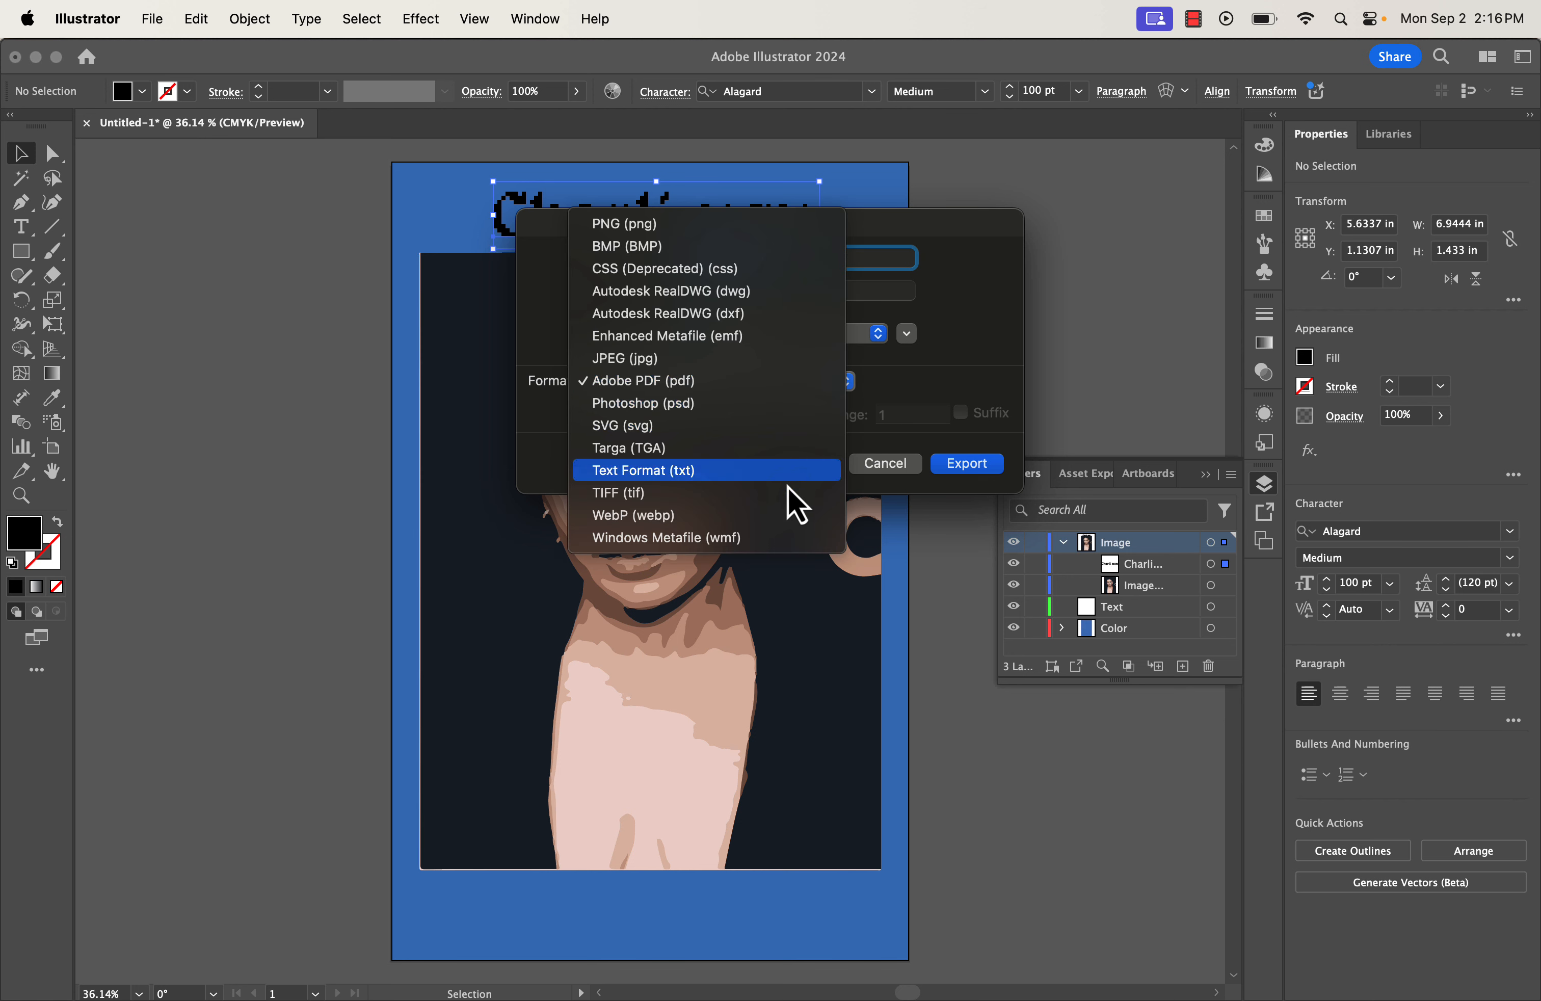
click(740, 385)
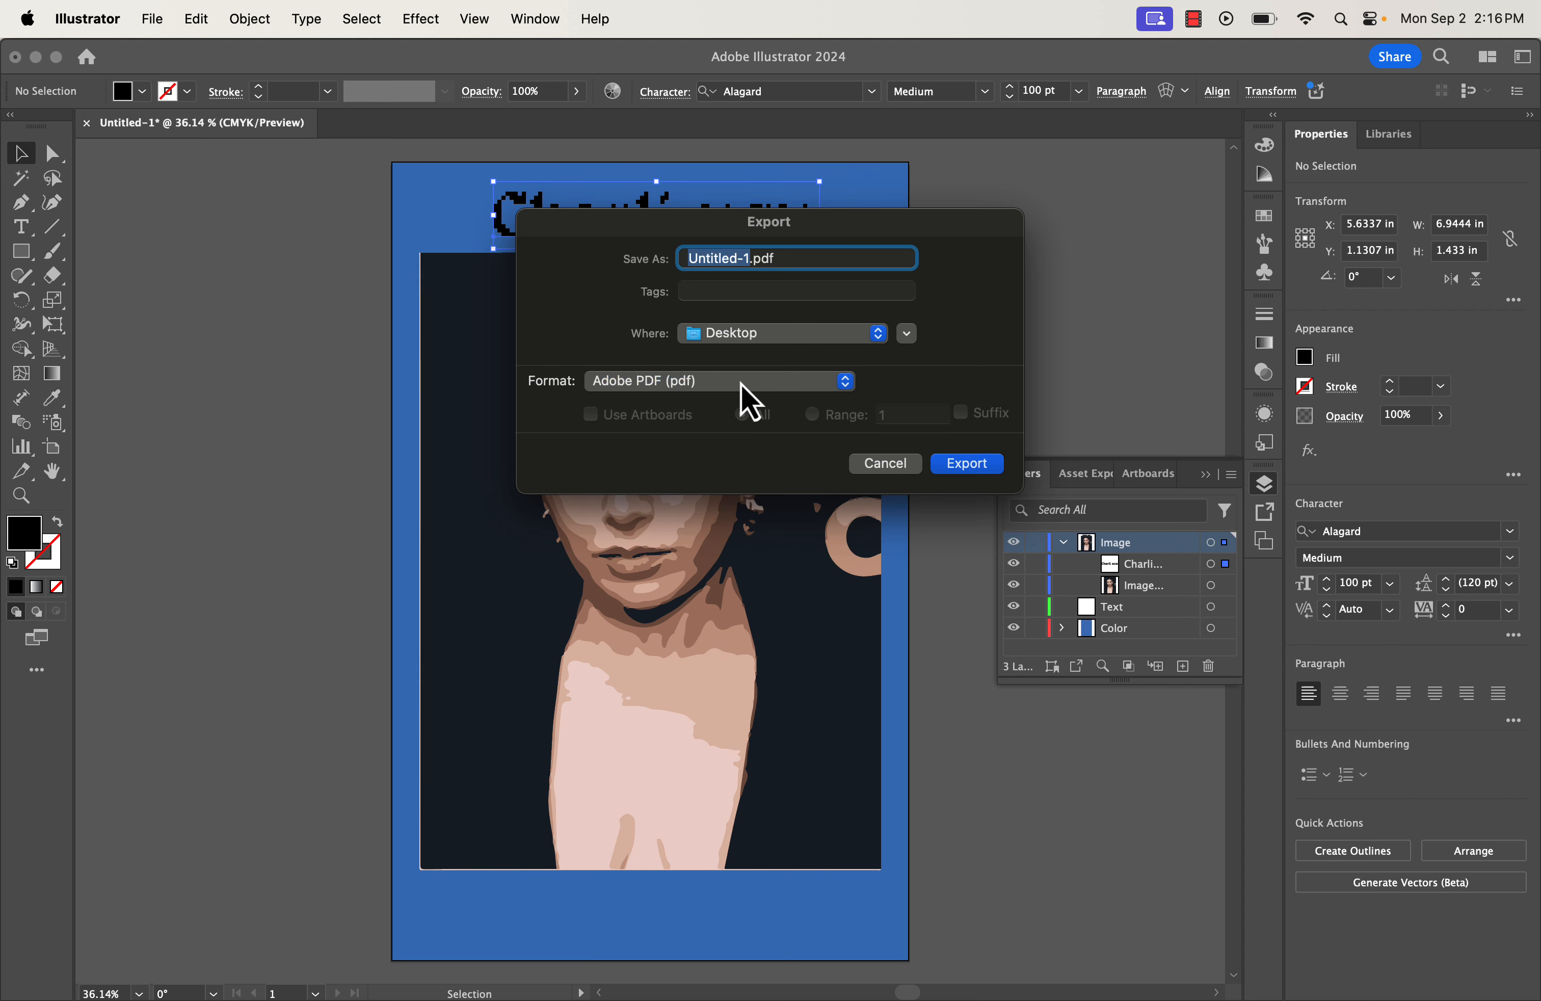
text(Charli-xcx)
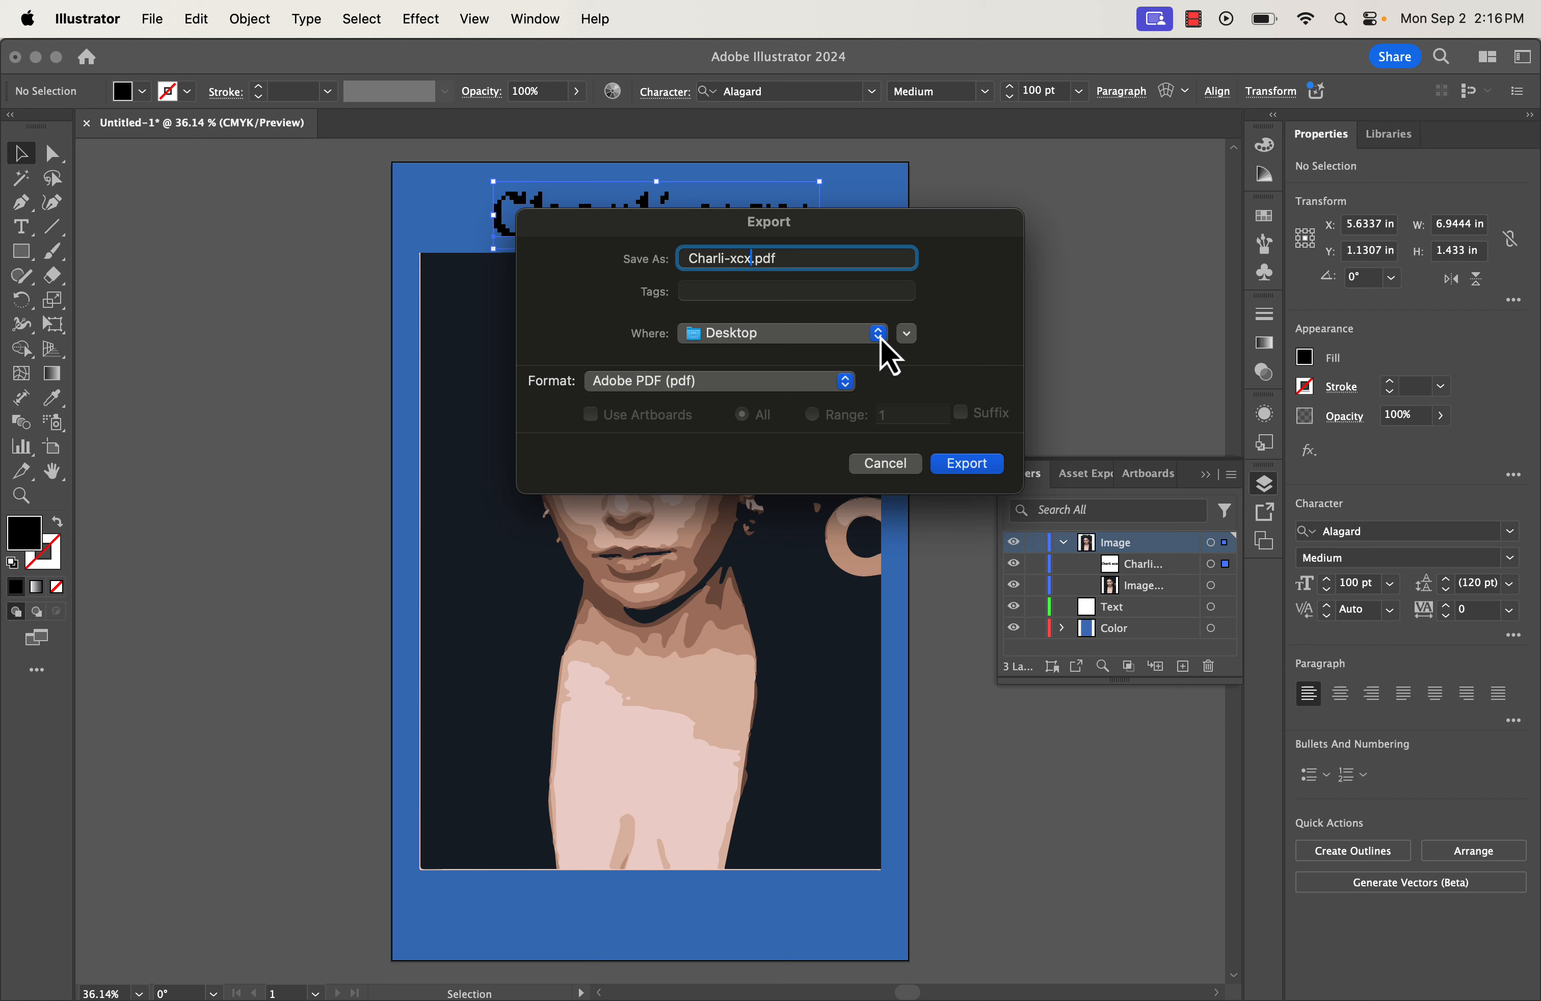
click(960, 474)
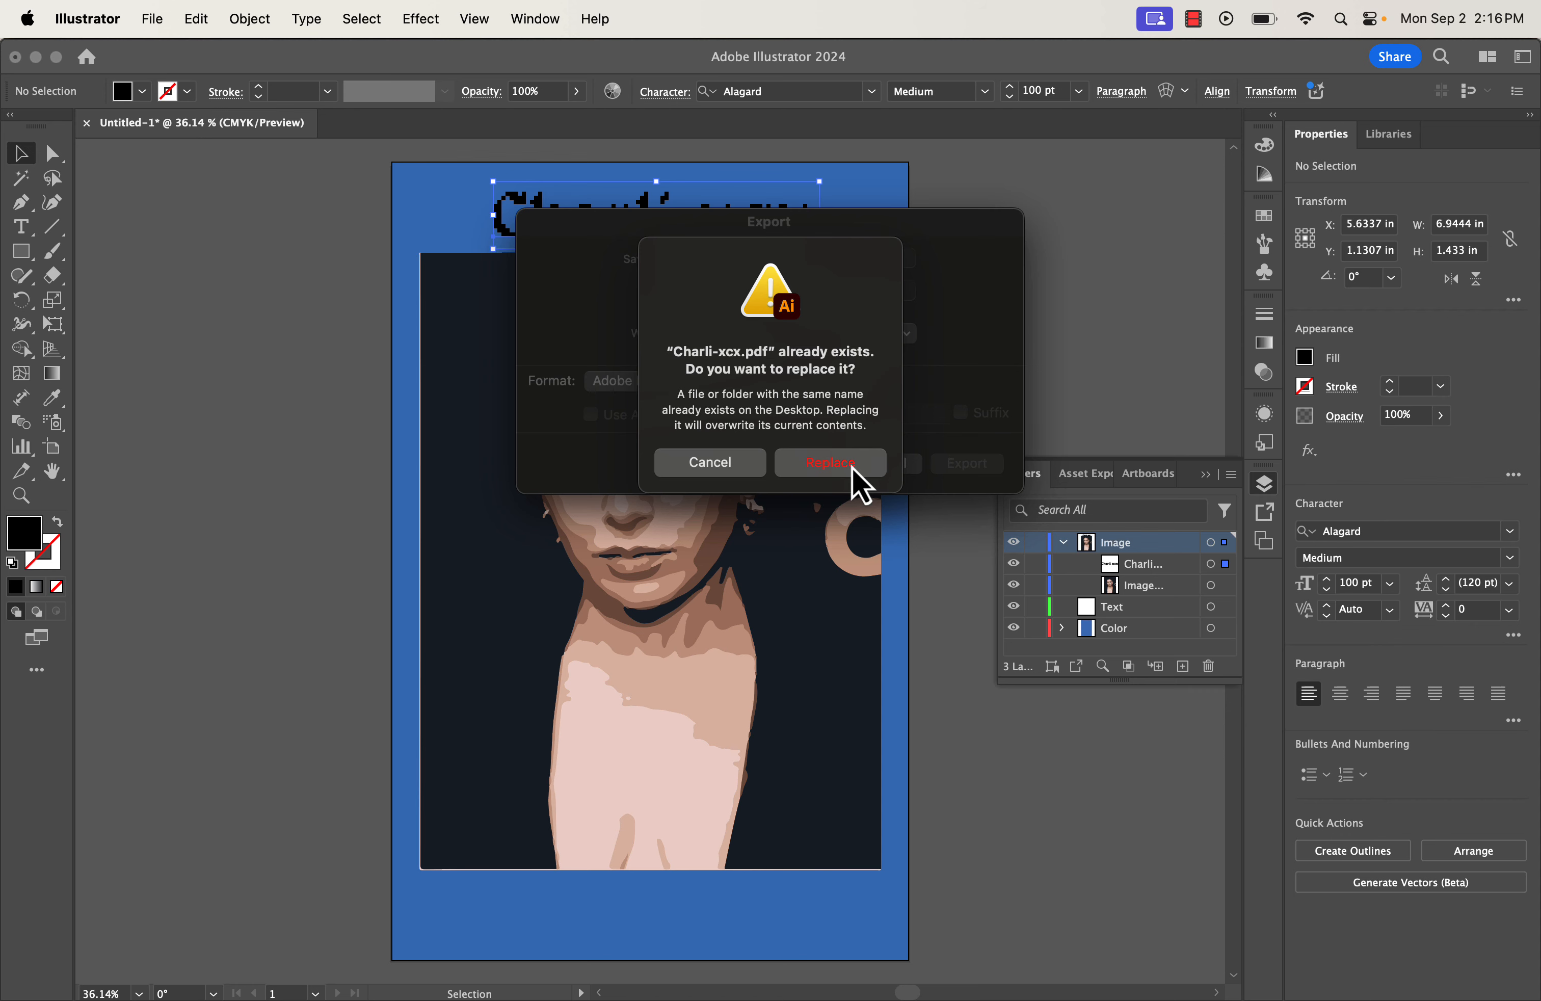
click(852, 470)
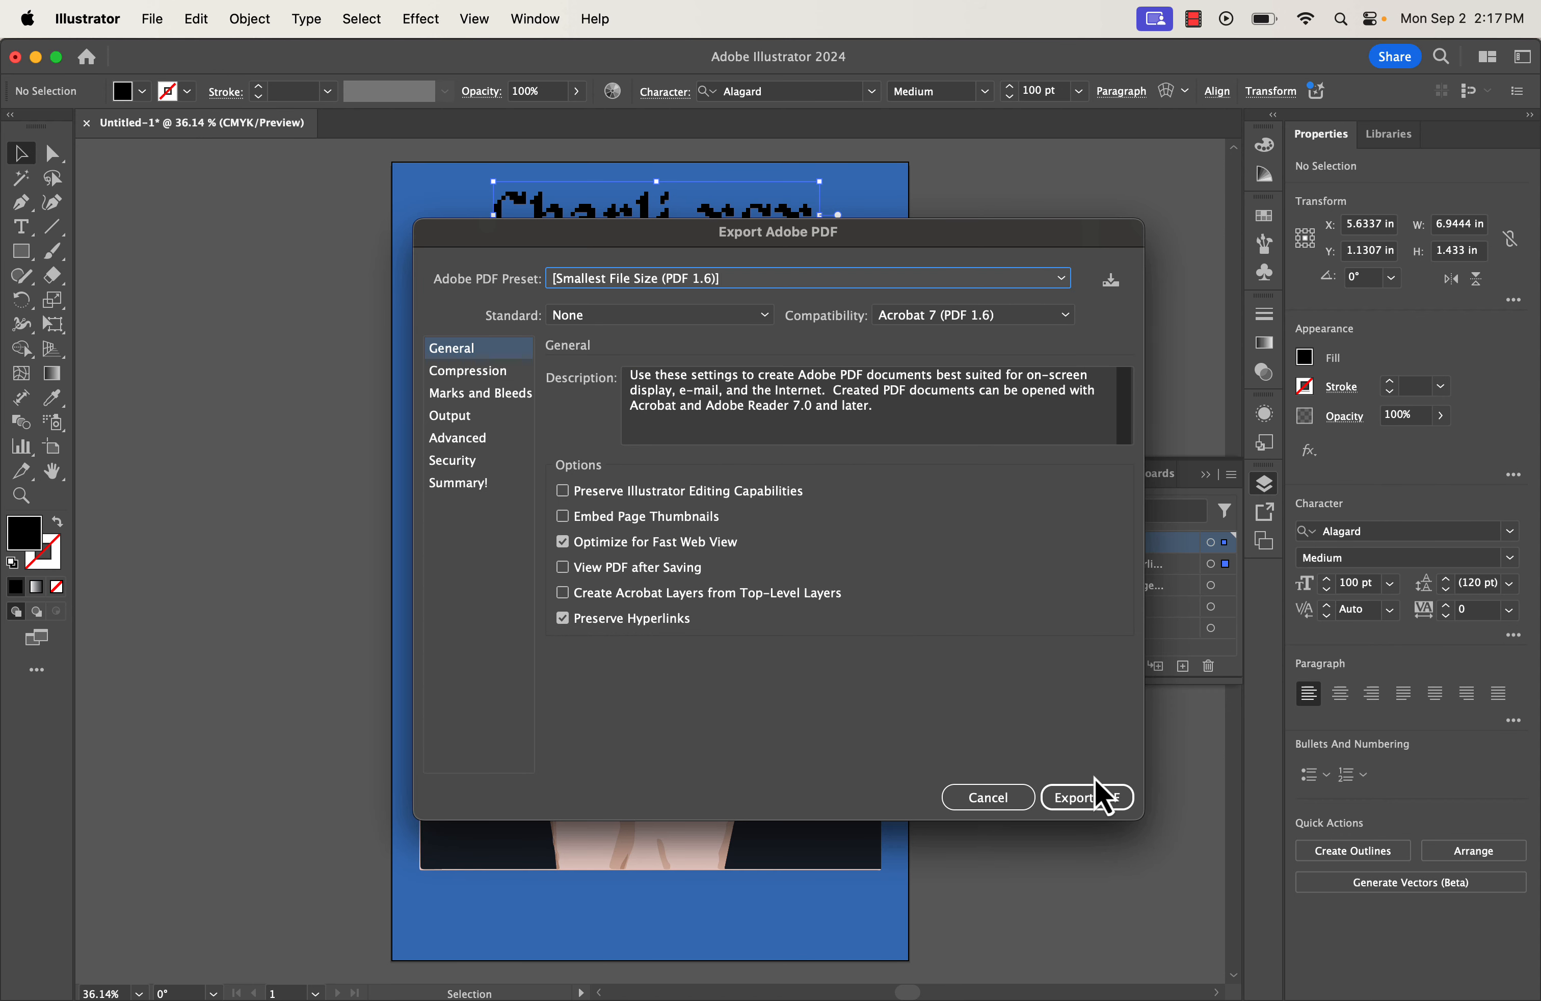
click(1094, 812)
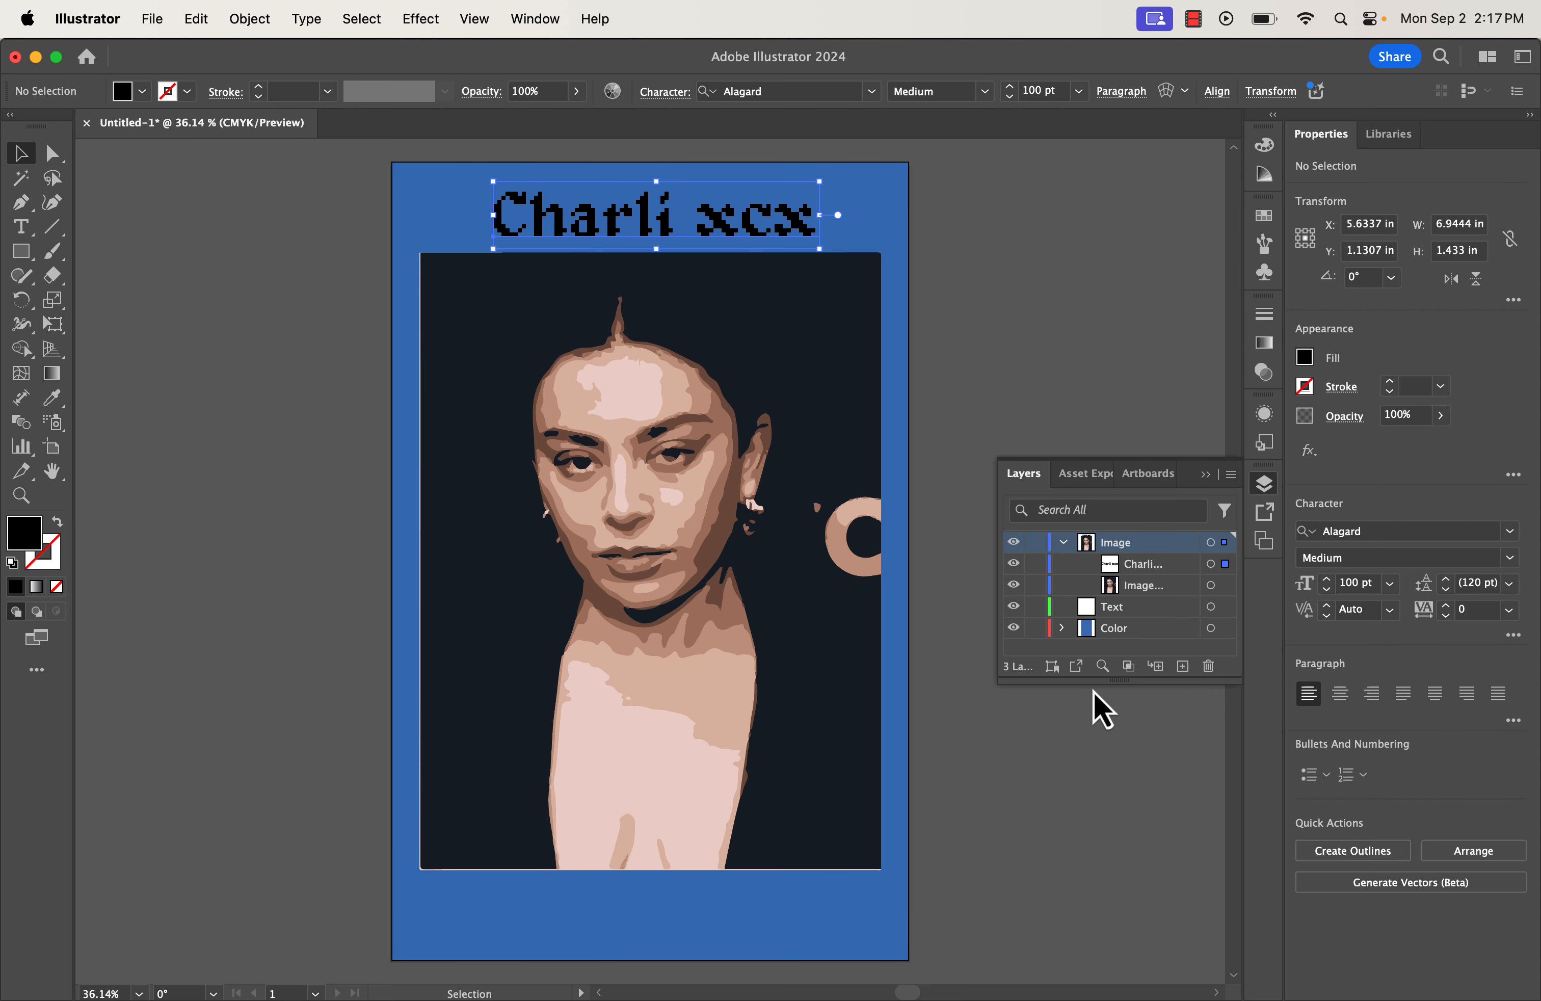